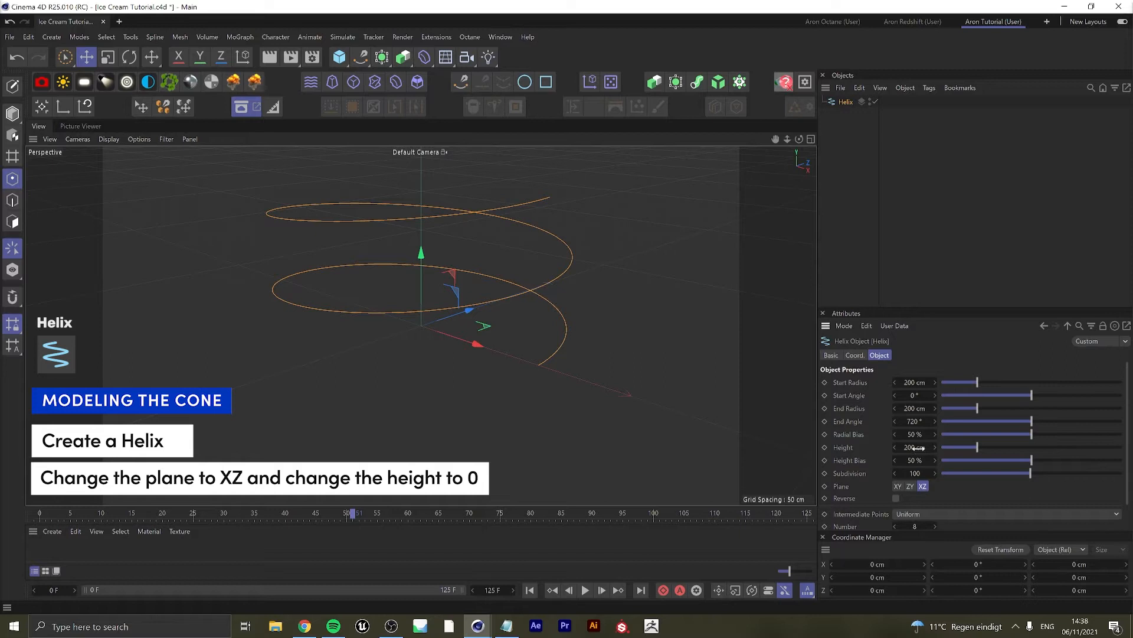
Set the helix's height to 0 cm, its start radius to 2.35 cm and its end radius to 2.25 cm.
key(Return)
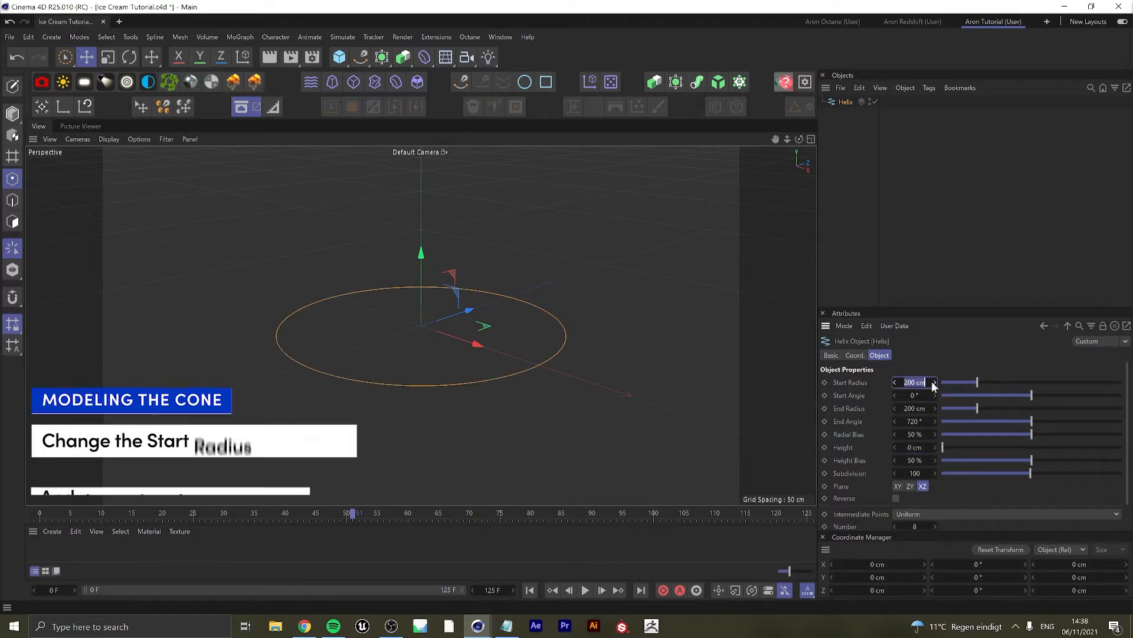
click(933, 385)
text(2,35)
key(Return)
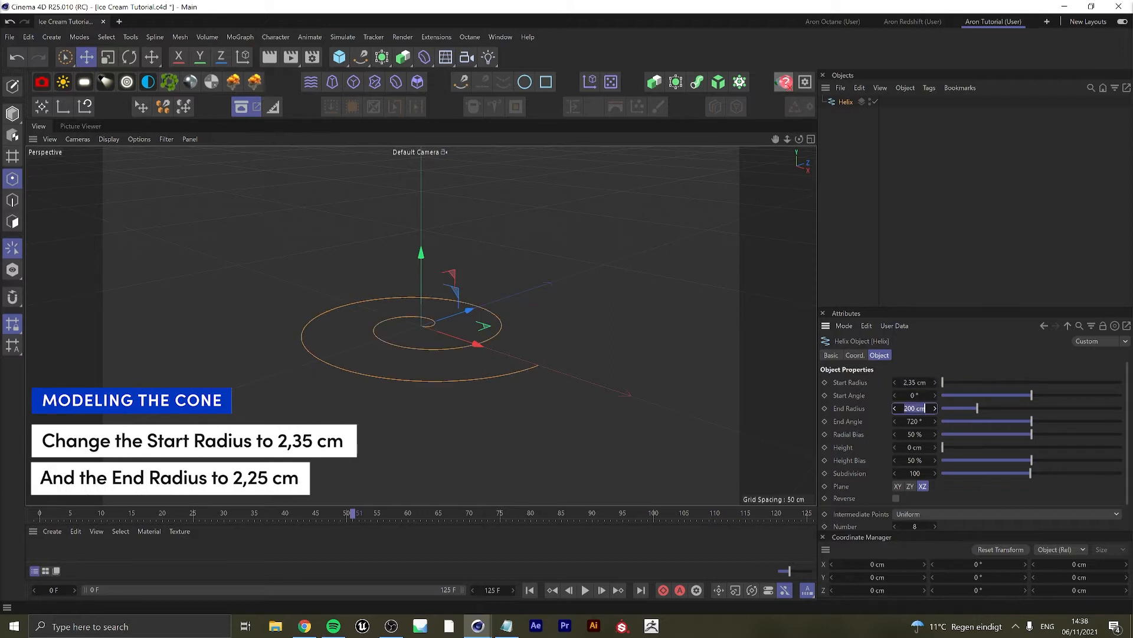
text(2,25)
key(Return)
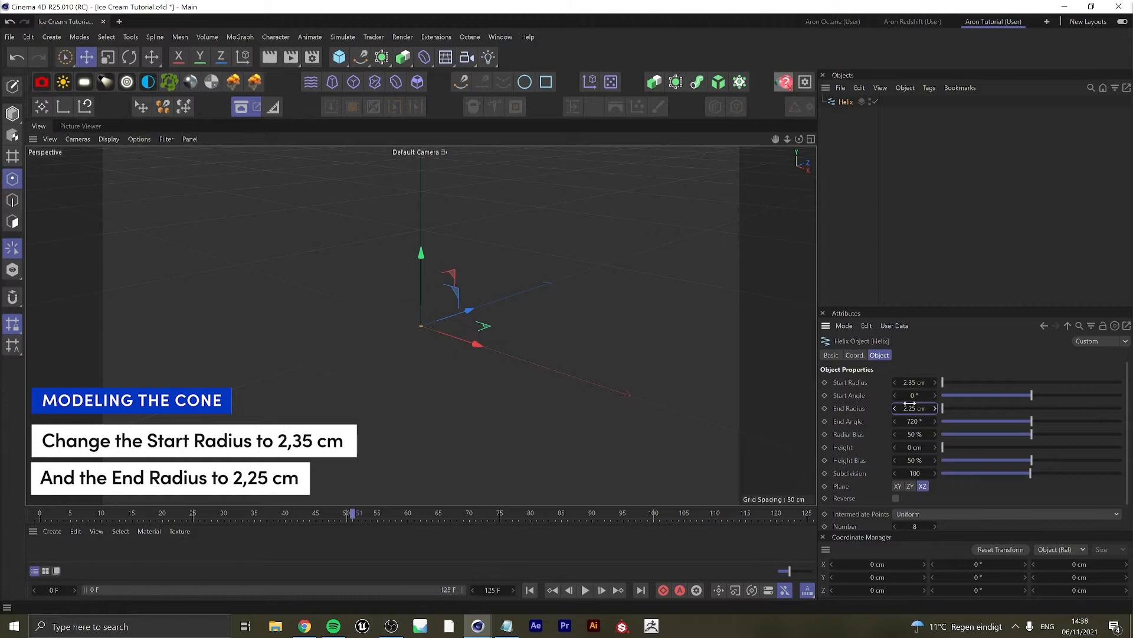
Frame the small helix in the viewport and set its end angle to 400°.
mouse_move(419, 325)
alt+right_down()
mouse_move(689, 338)
mouse_move(750, 355)
alt+right_up()
alt+middle_drag(749, 355, 632, 358)
key(h)
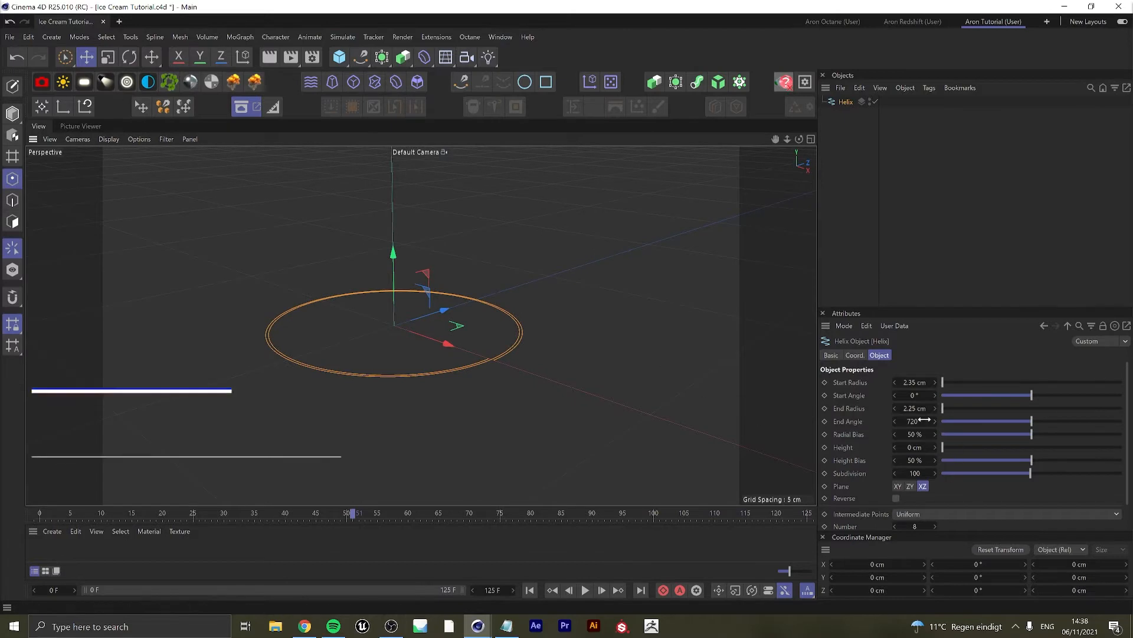
click(925, 420)
text(400)
key(Return)
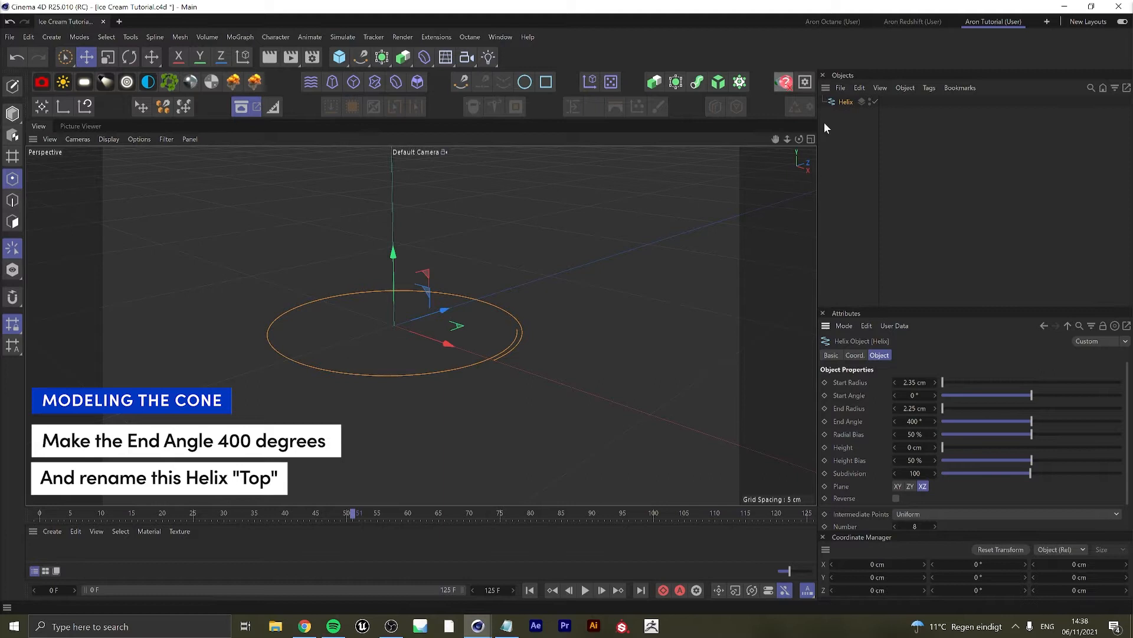
Rename the helix to Top and make a duplicate of it named Bottom.
right_click(839, 102)
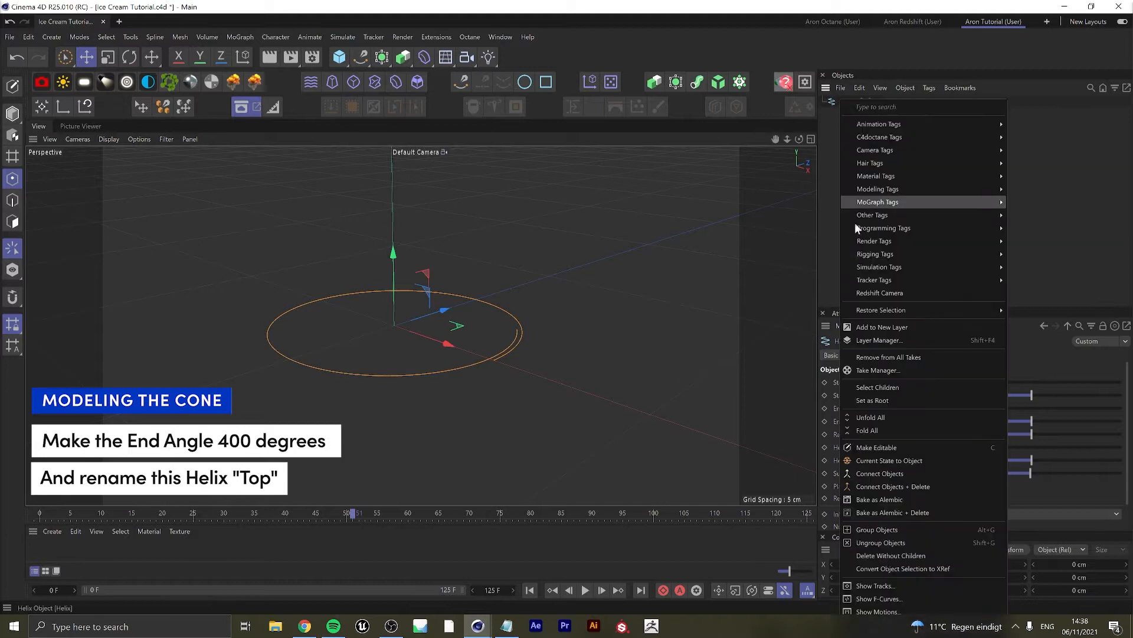
click(827, 107)
double_click(845, 103)
text(Top)
key(Return)
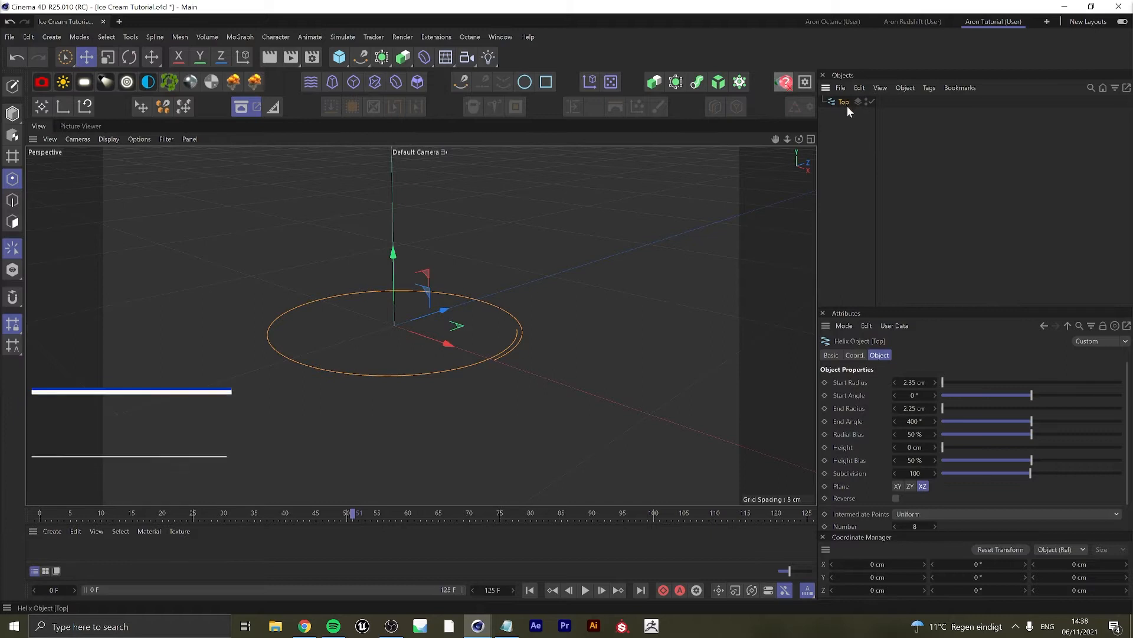
key(ctrl+c)
key(ctrl+v)
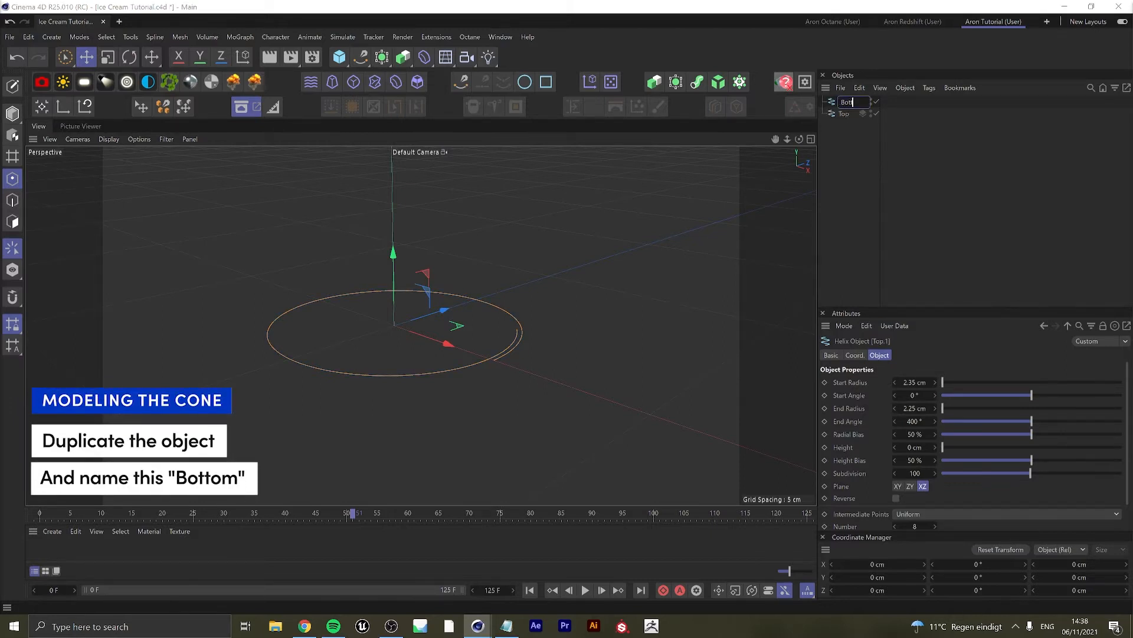
Raise the Top helix to a Y position of 11 cm.
click(846, 113)
click(855, 355)
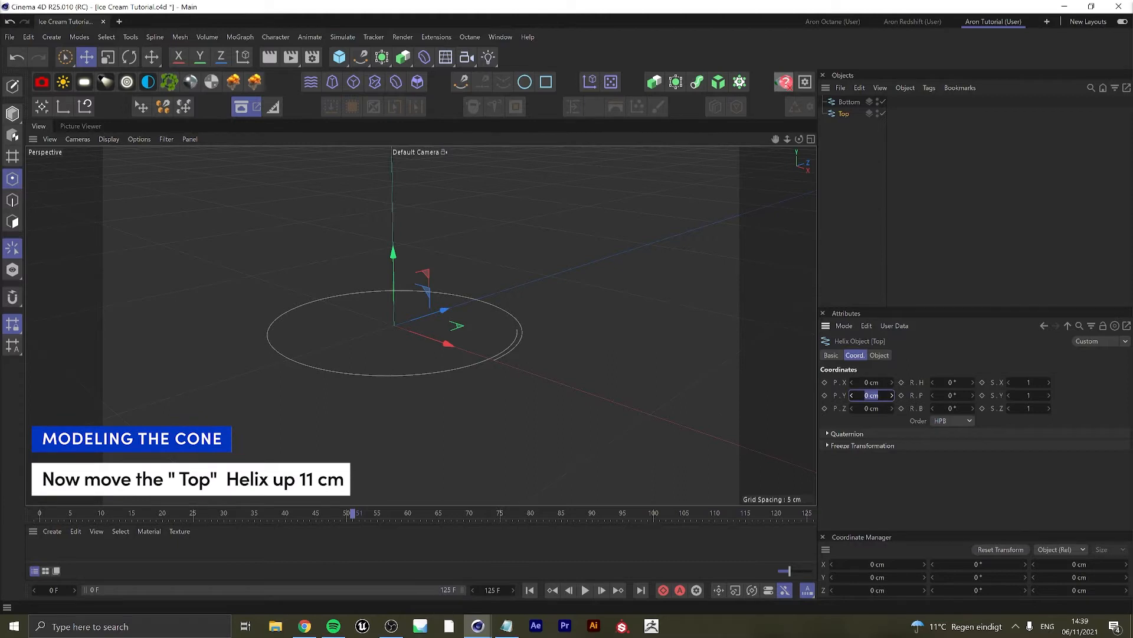
alt+middle_drag(476, 184, 465, 344)
scroll(459, 347, down, 10)
alt+drag(454, 394, 433, 345)
Set the Bottom helix's start radius to 0.1 cm and its end radius to 0 cm.
click(848, 102)
click(879, 354)
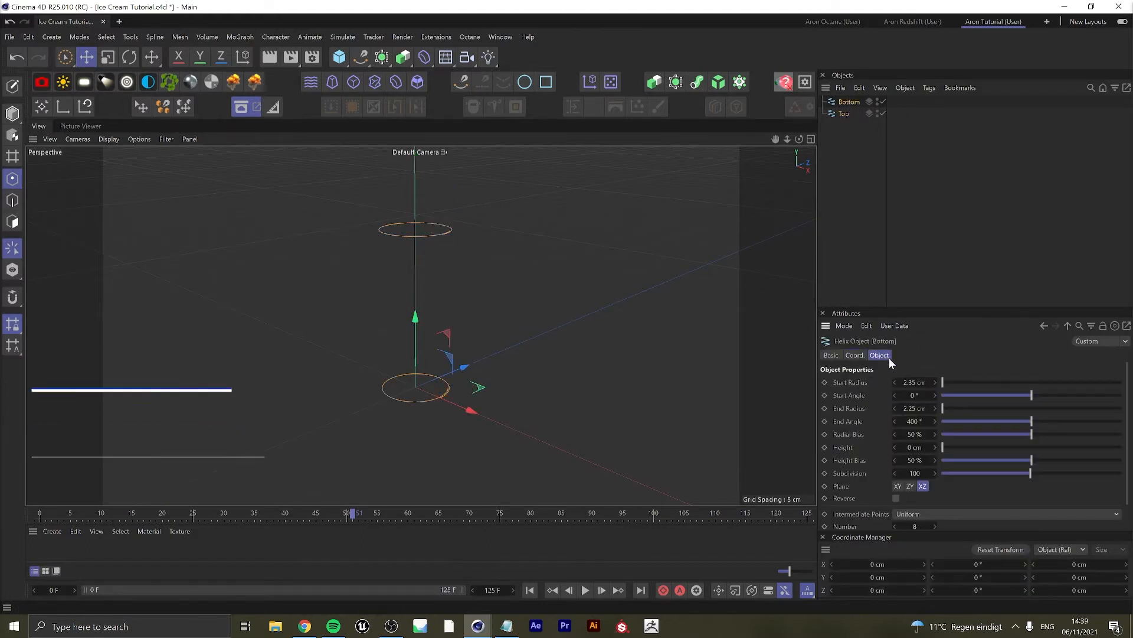
double_click(915, 382)
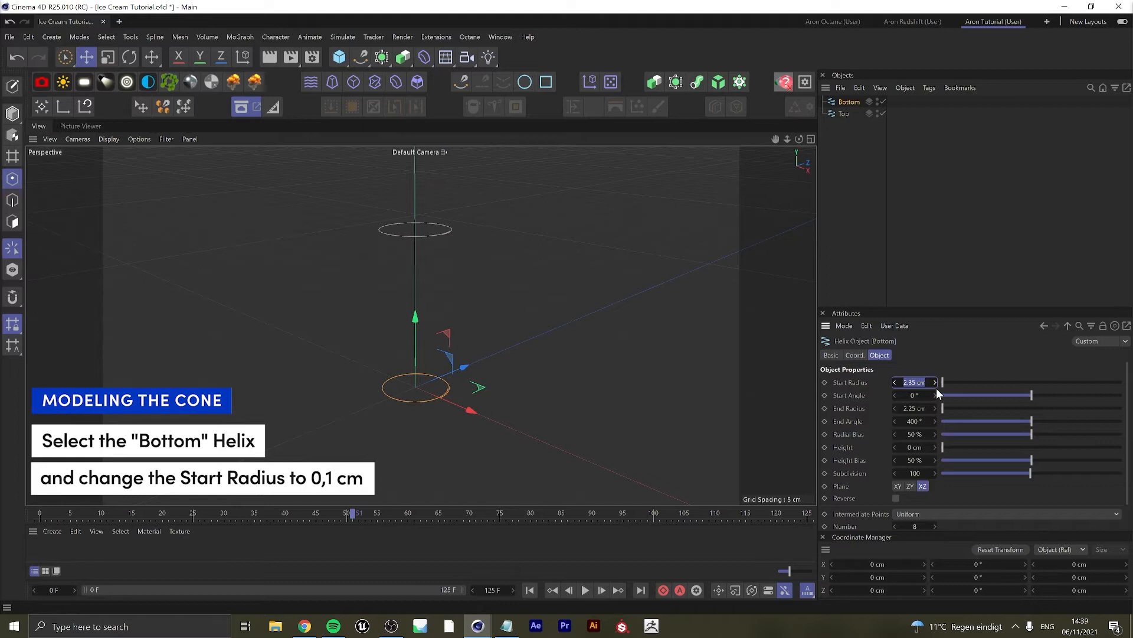
double_click(915, 408)
text(0)
key(Return)
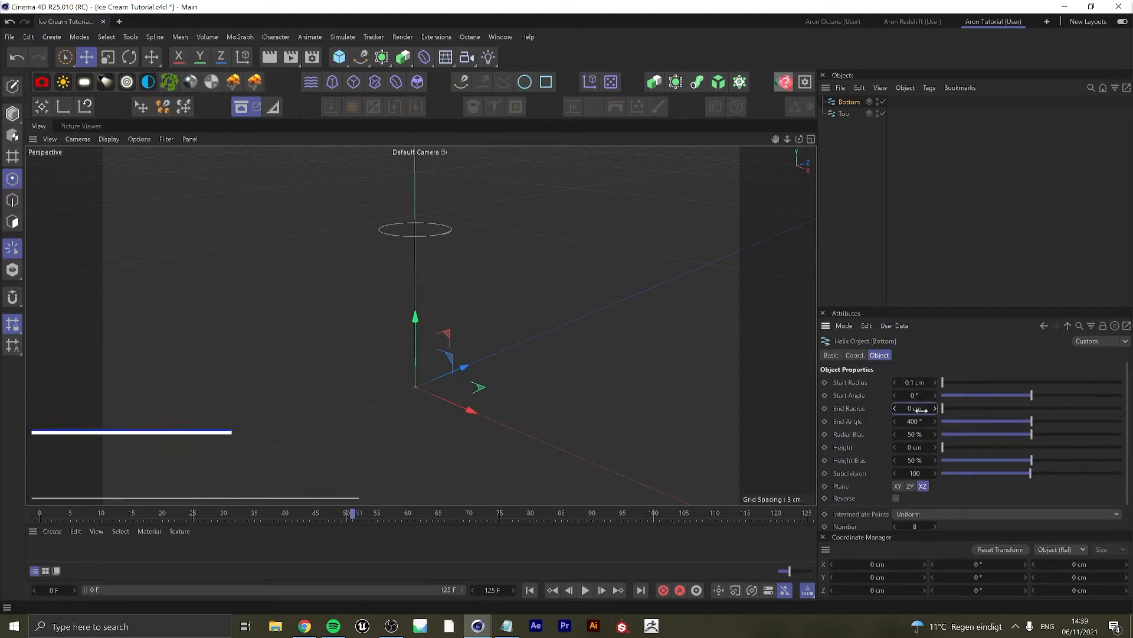
click(908, 249)
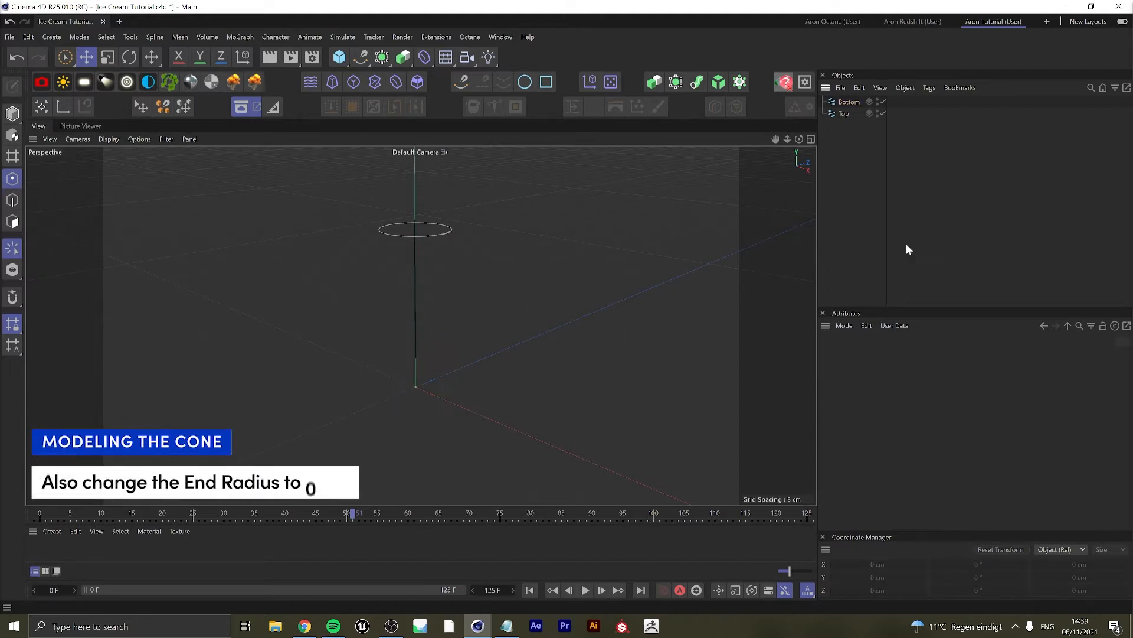
Create a Loft generator and make the Bottom and Top helixes its children to form the cone surface.
click(403, 58)
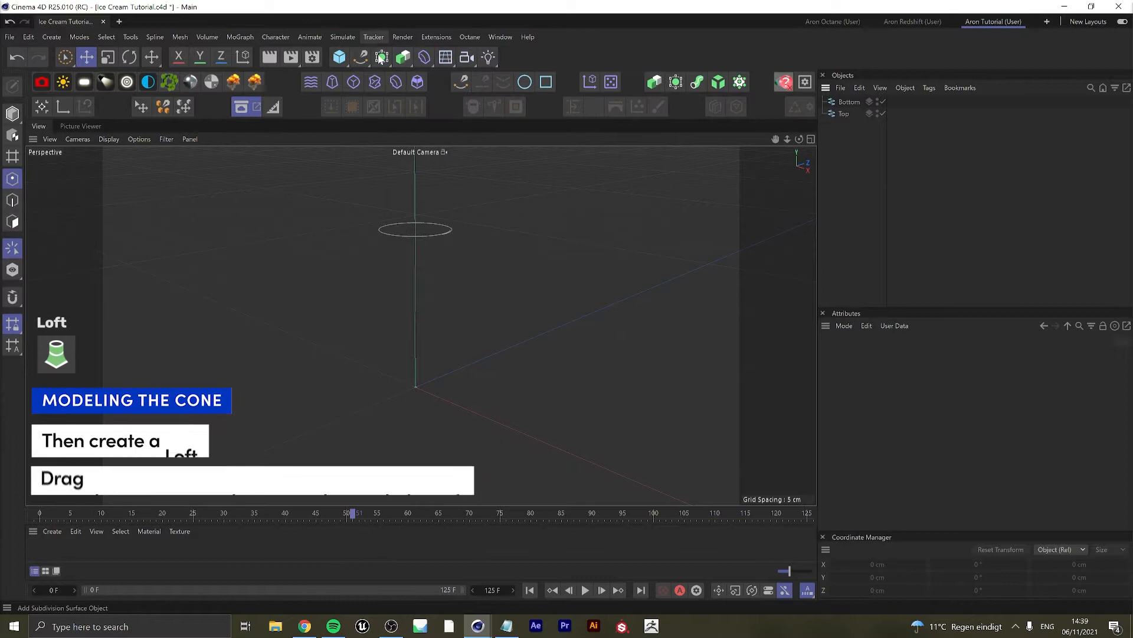
click(381, 57)
click(500, 95)
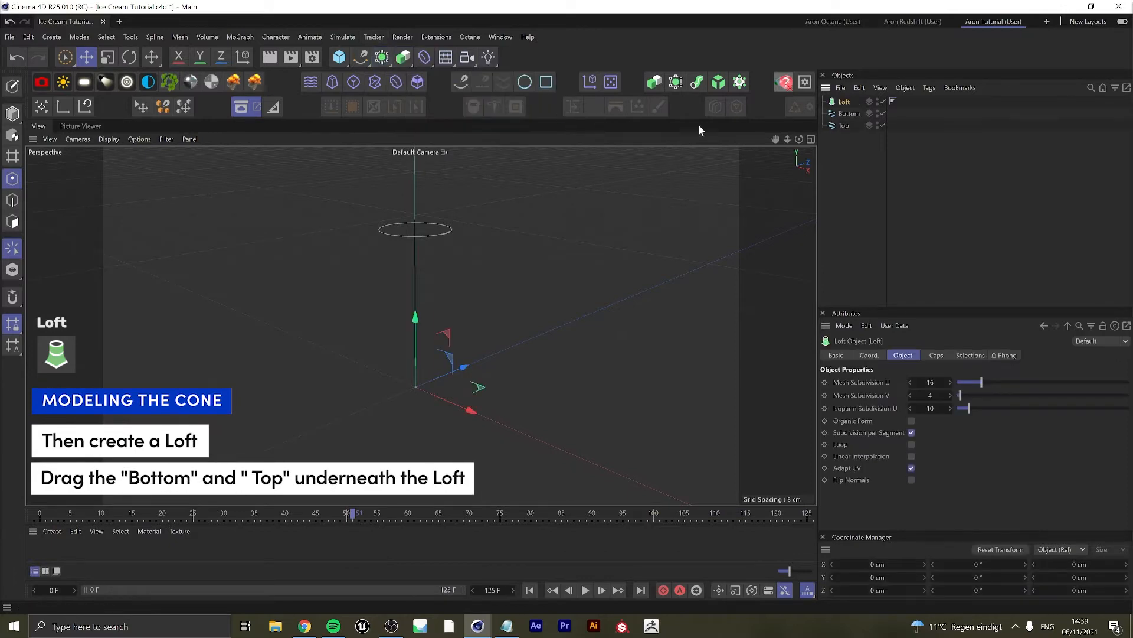
click(860, 115)
shift+click(852, 124)
drag(847, 102, 847, 104)
click(858, 153)
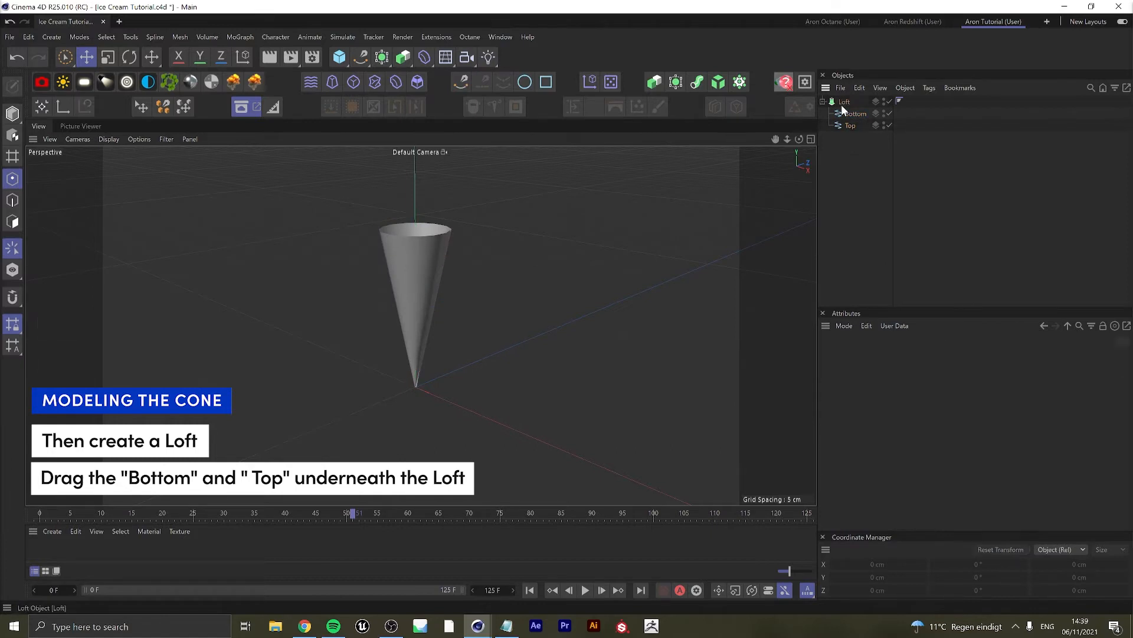
Switch the viewport display to Gouraud shading with lines to show the cone's mesh.
key(n)
key(b)
alt+right_drag(423, 254, 467, 244)
Set the Loft's Mesh Subdivision U and Mesh Subdivision V both to 32.
click(844, 102)
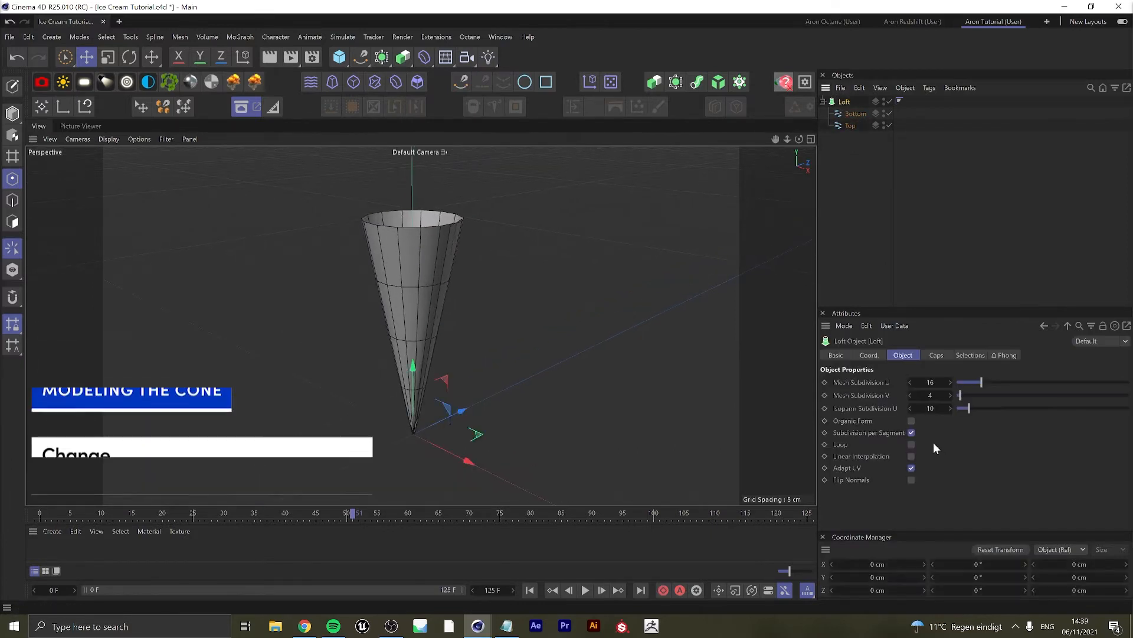
click(932, 382)
click(935, 396)
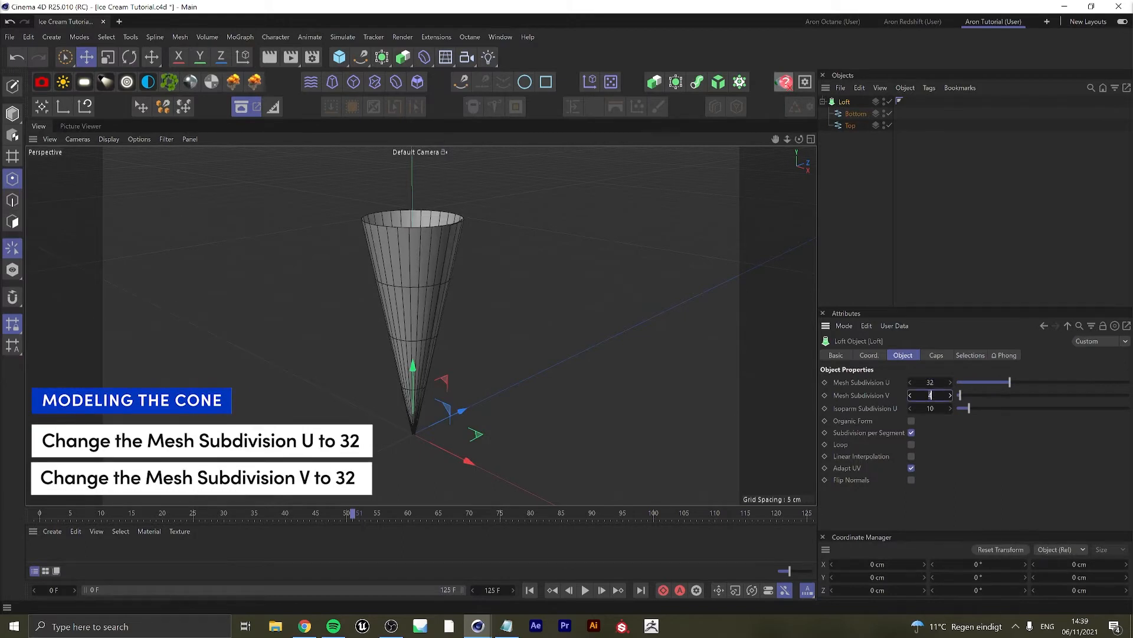
key(Return)
click(840, 201)
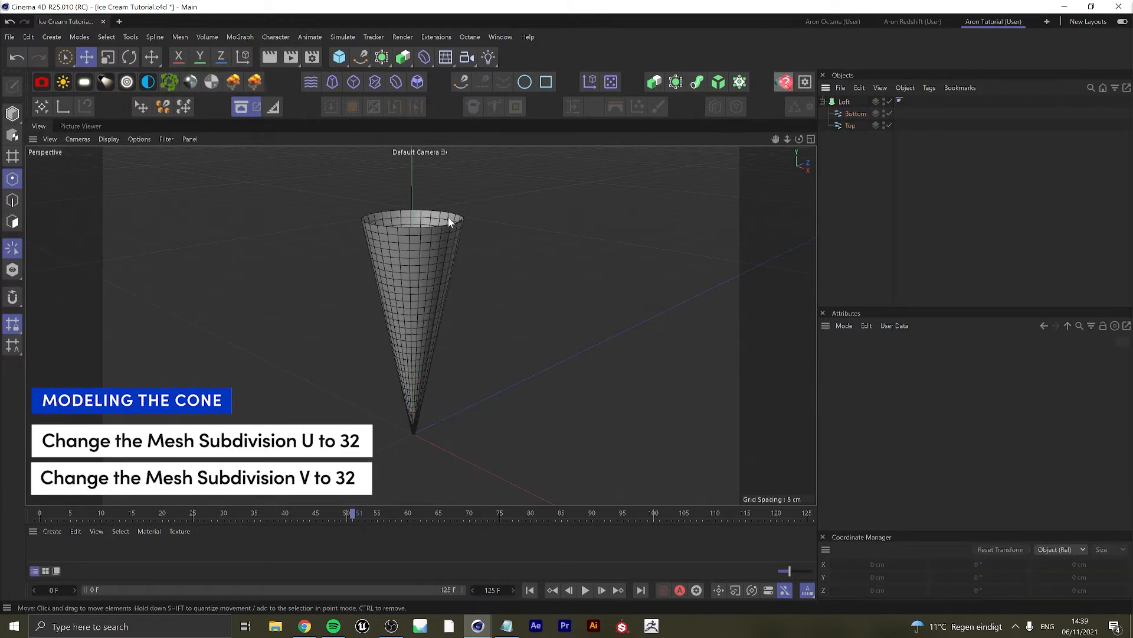
Create a Cloth Surface object and make the Loft its child.
scroll(467, 222, up, 5)
alt+drag(484, 229, 457, 296)
click(845, 101)
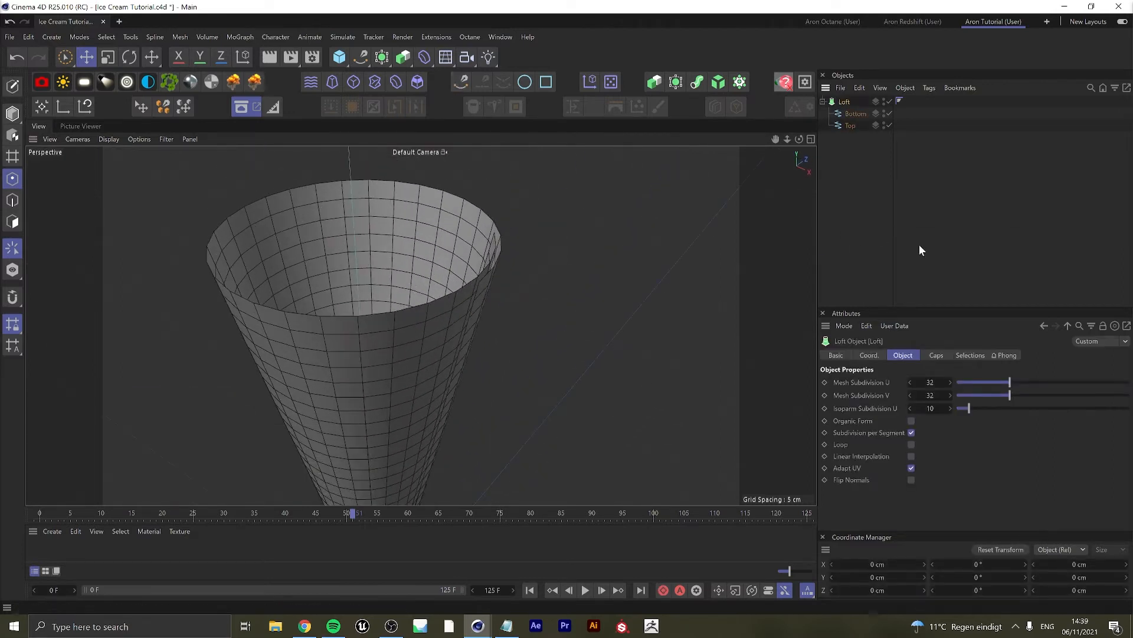
key(shift+c)
text(cloth)
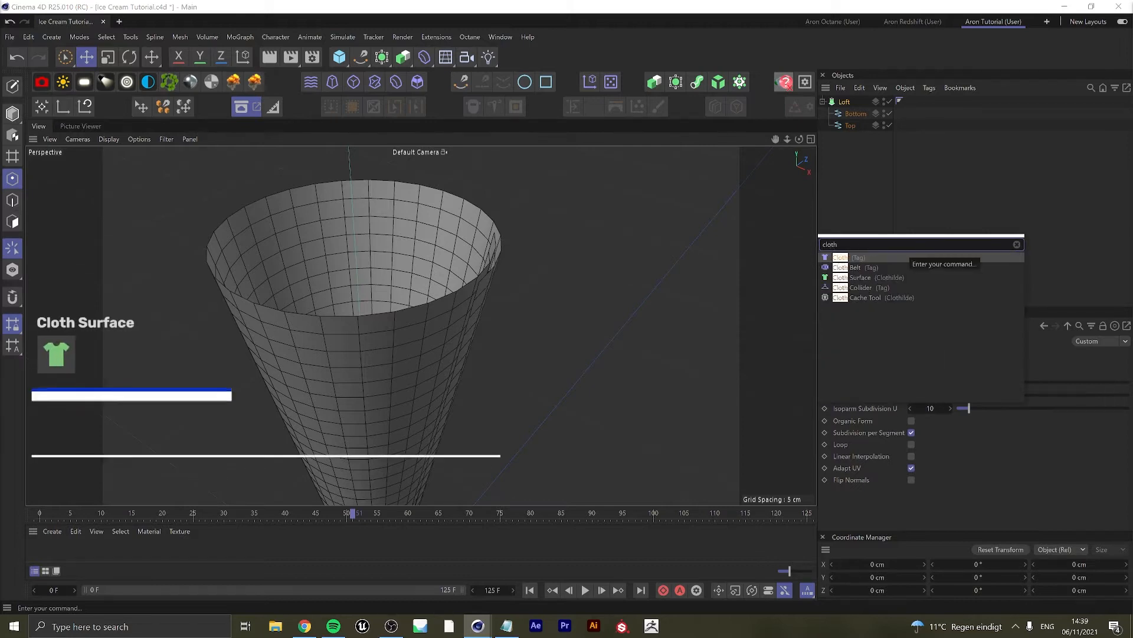
click(867, 278)
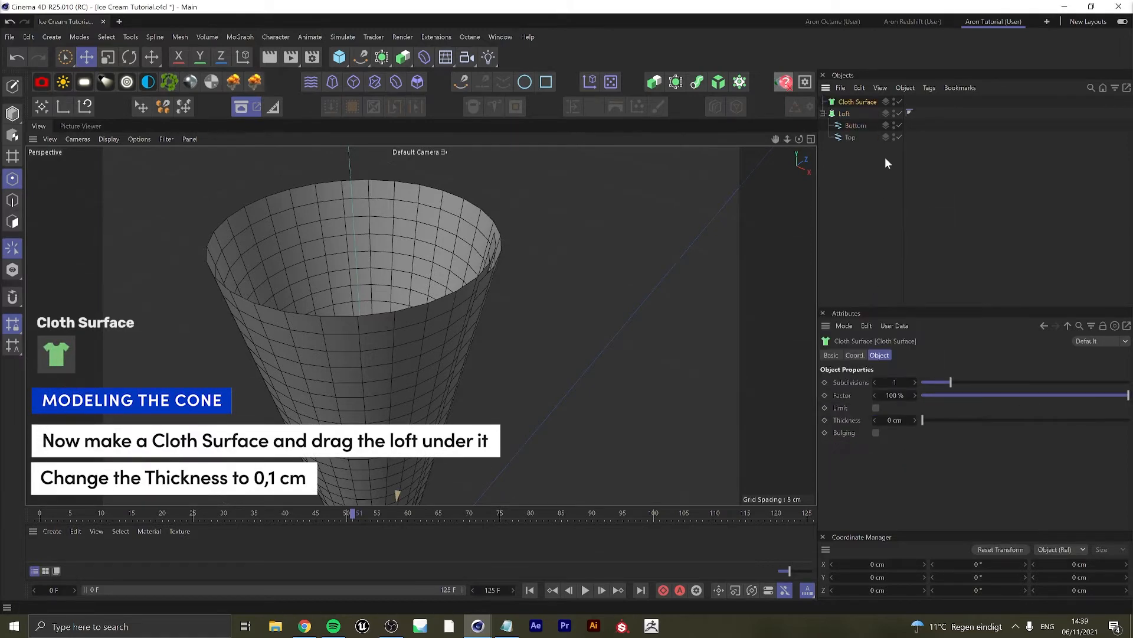
drag(849, 105, 848, 107)
Set the Cloth Surface's thickness to 0.1 cm and check the cone's wall from several angles.
click(847, 103)
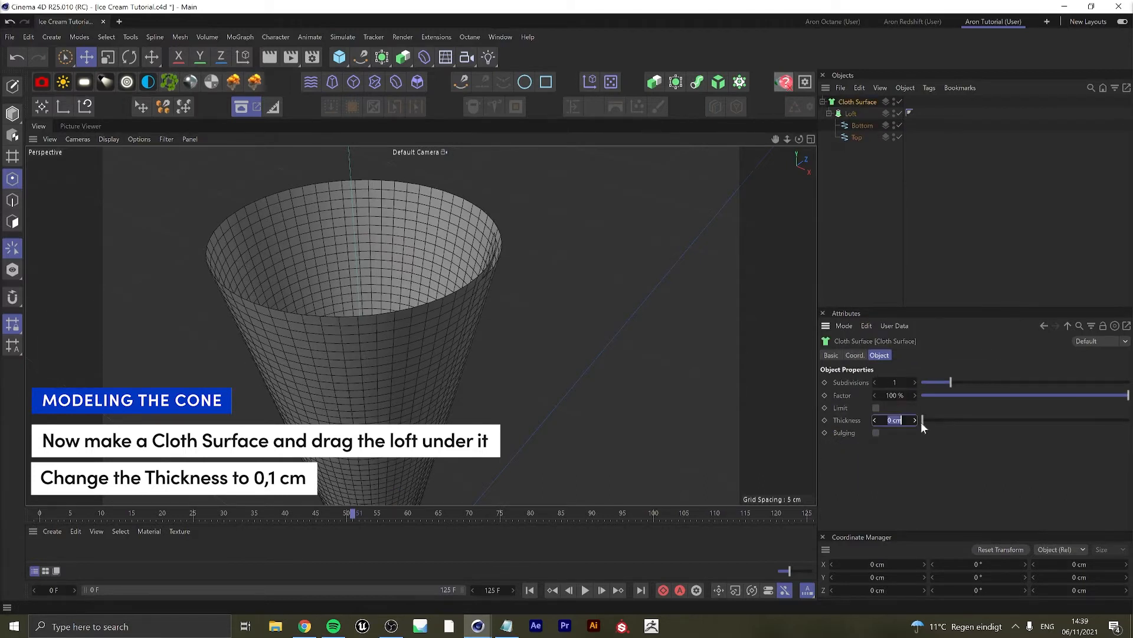
text(0.1)
key(Return)
click(649, 259)
alt+drag(493, 288, 542, 323)
alt+right_drag(461, 283, 388, 300)
alt+drag(495, 413, 445, 328)
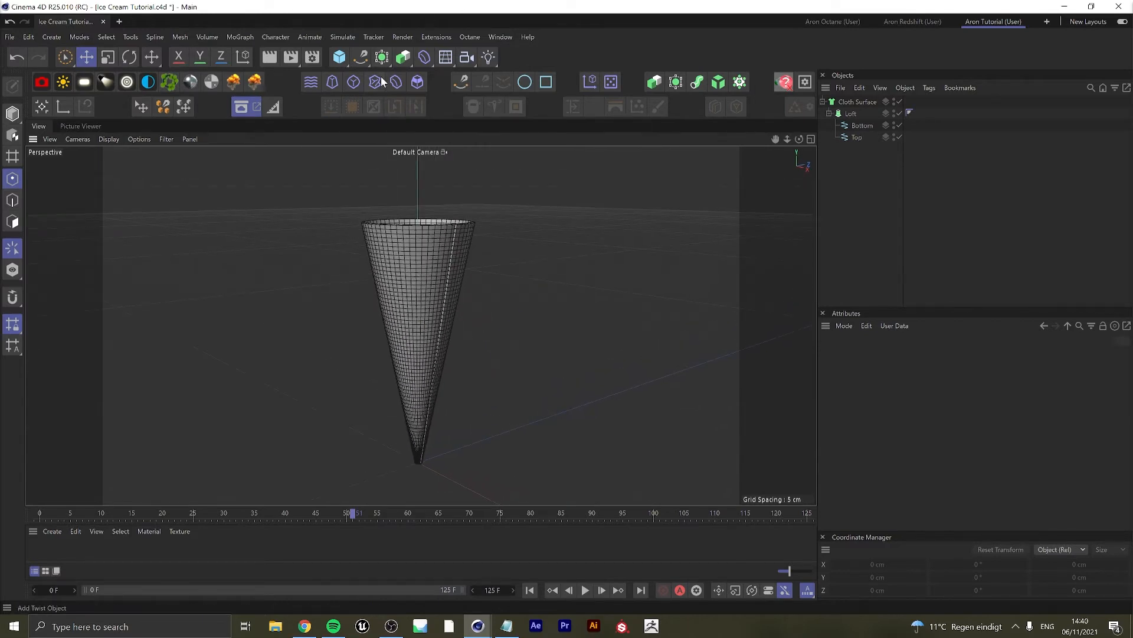
Add a Twist deformer sized to the Loft, move it up so it encloses the whole cone, and nest it under the Loft.
click(850, 112)
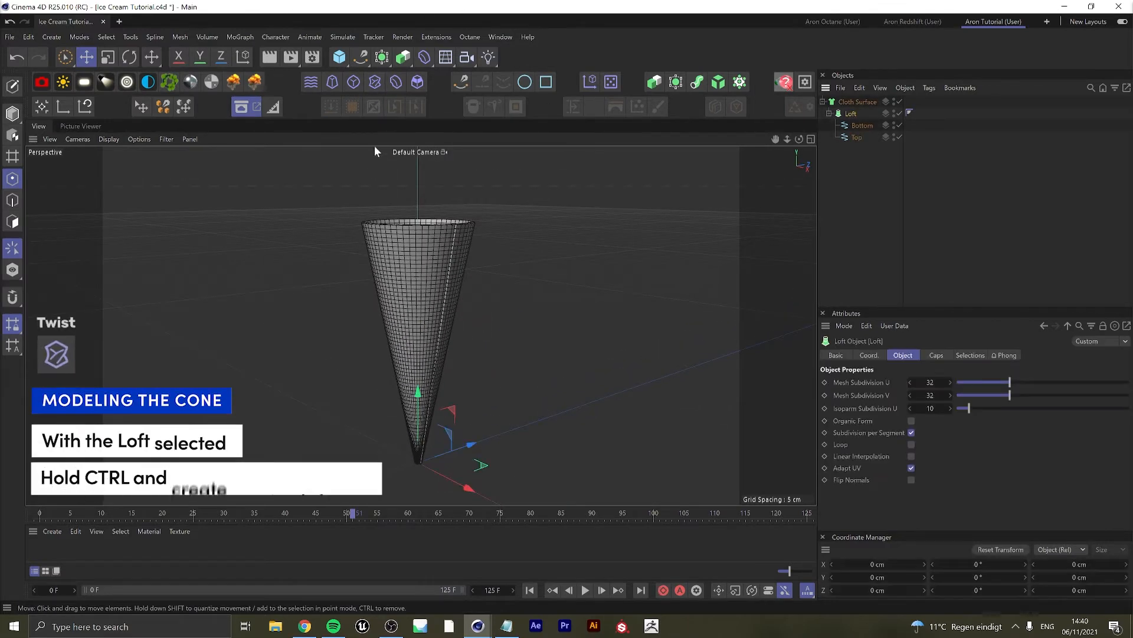
ctrl+click(377, 84)
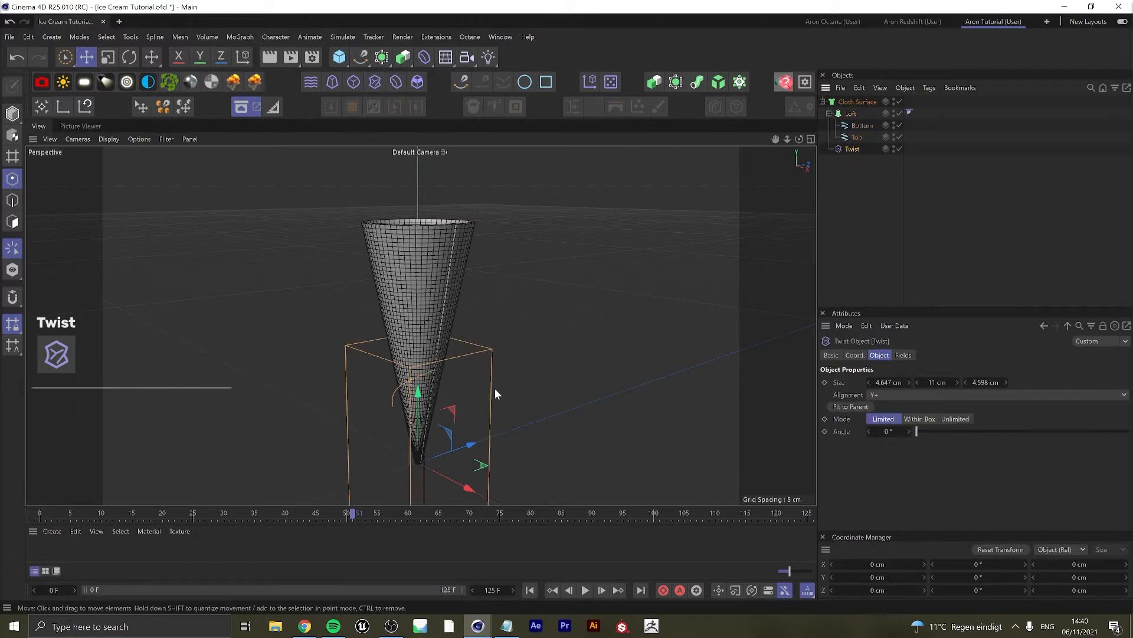
drag(422, 410, 337, 268)
drag(852, 150, 853, 121)
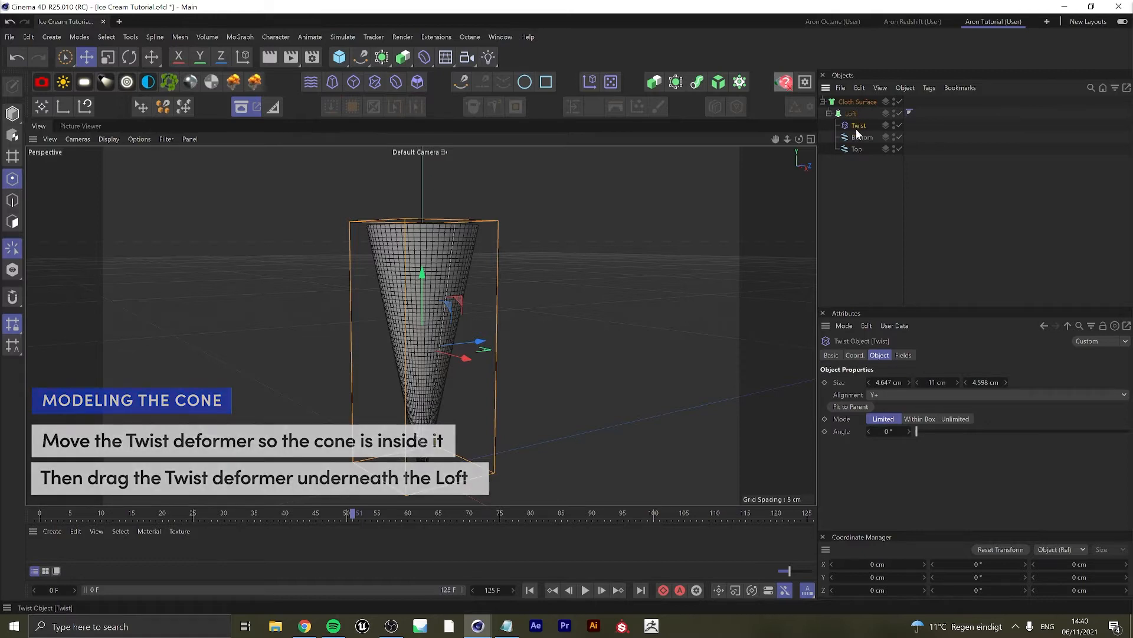
Set the Twist deformer's angle to 90° and orbit around the cone to check the seam.
double_click(896, 432)
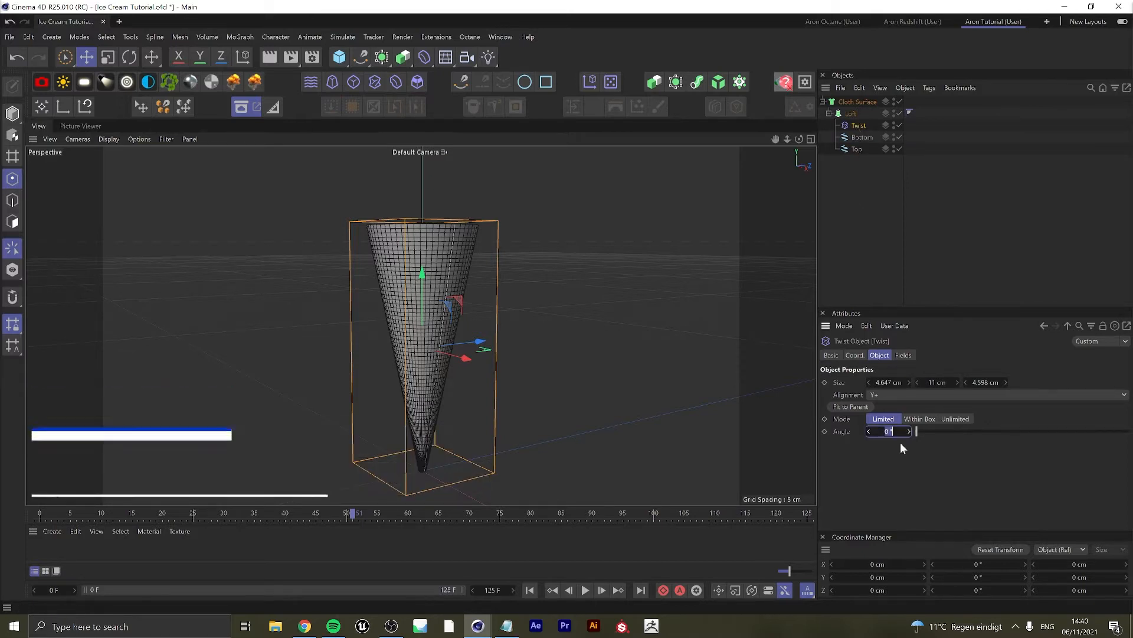
text(90)
key(Return)
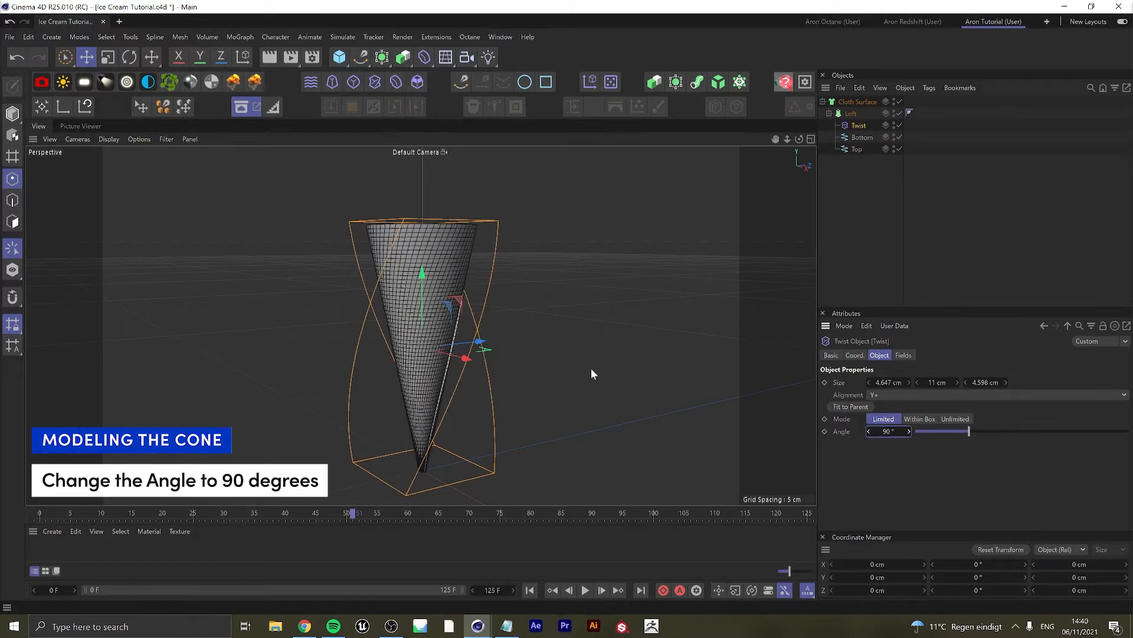
click(530, 349)
alt+drag(417, 311, 313, 310)
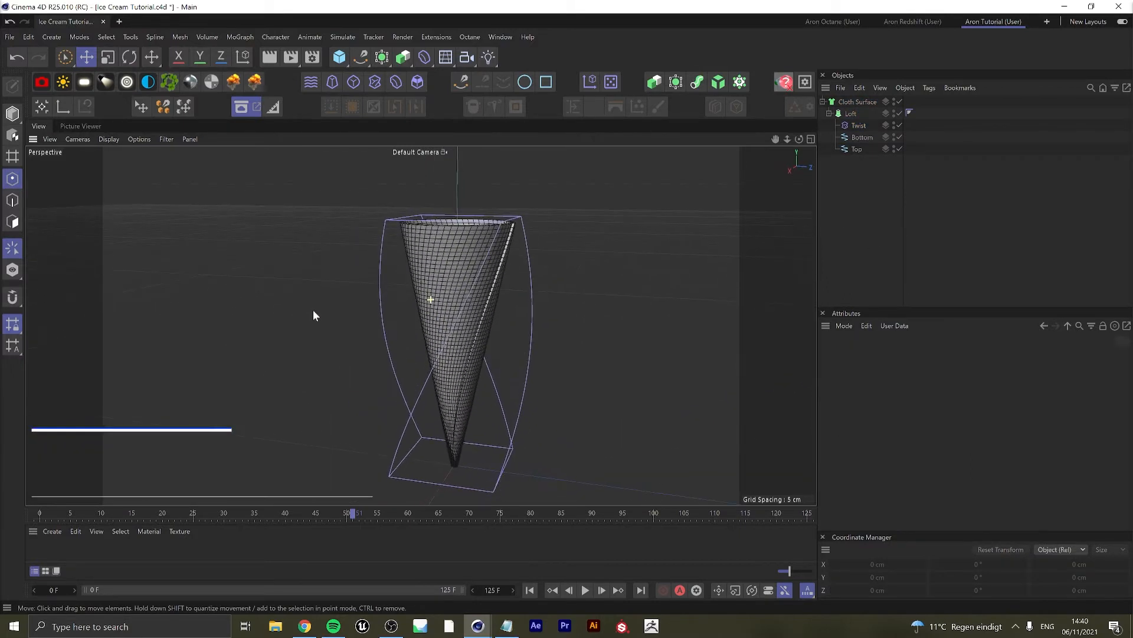
Hide the Twist deformer's cage in the viewport.
click(857, 126)
click(895, 126)
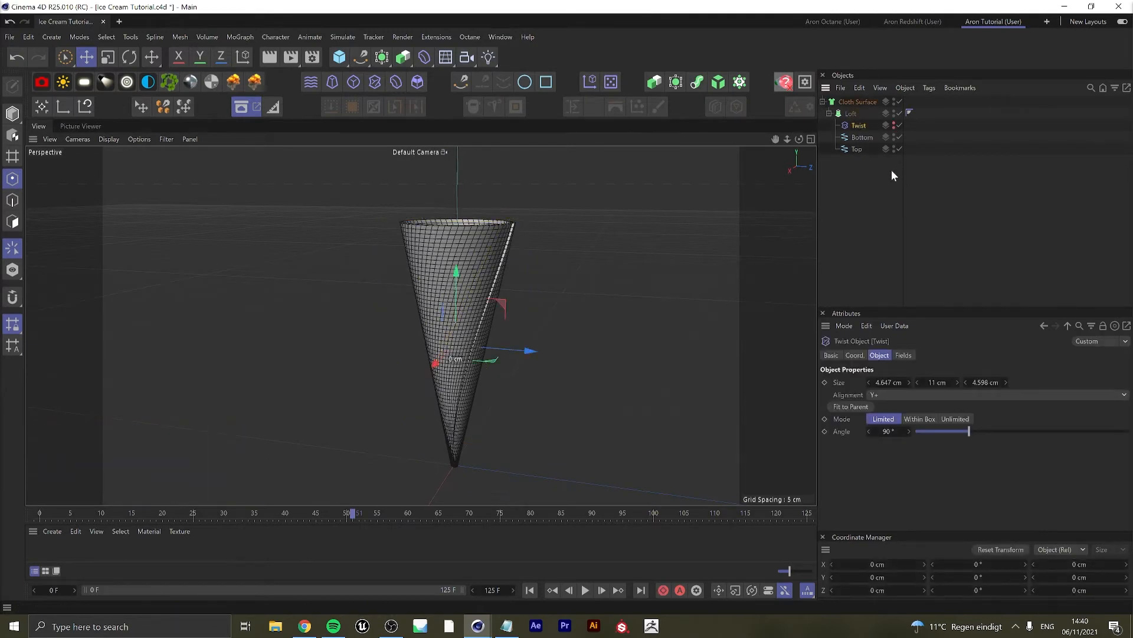
click(890, 173)
Add a Bevel deformer under the Cloth Surface with an offset of 0.02 cm and a subdivision of 2.
click(718, 82)
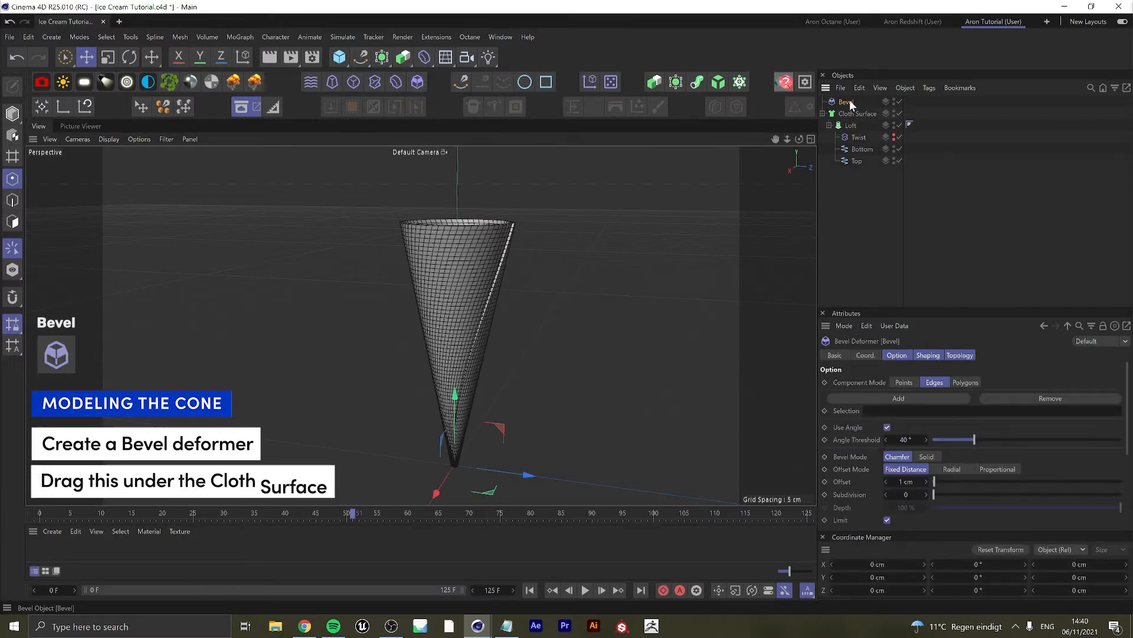
drag(859, 116, 858, 117)
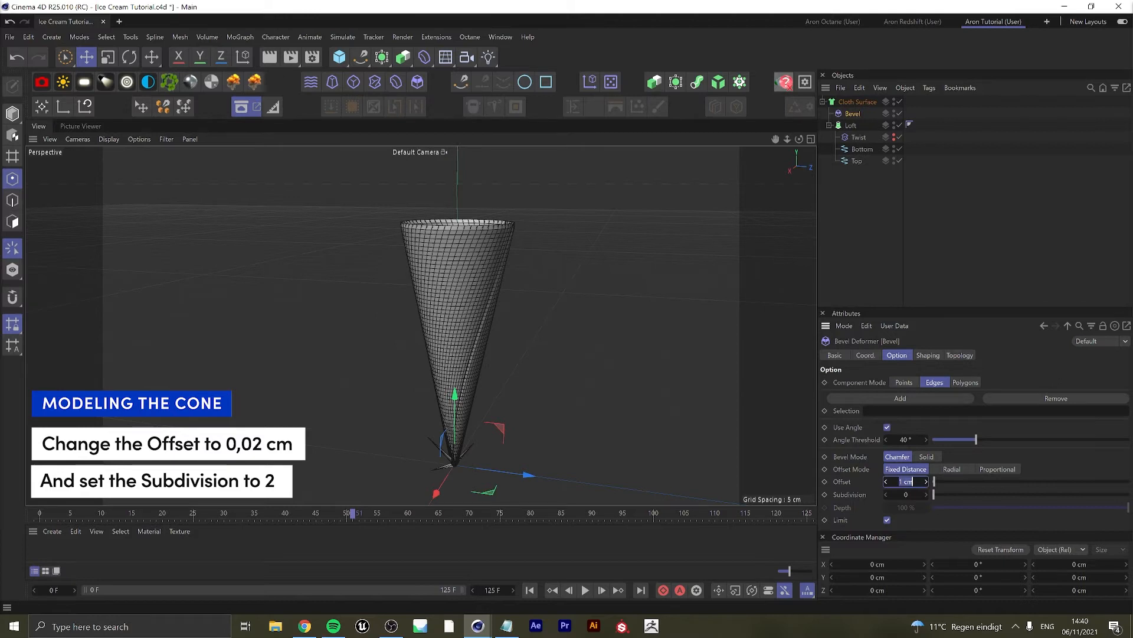
key(Return)
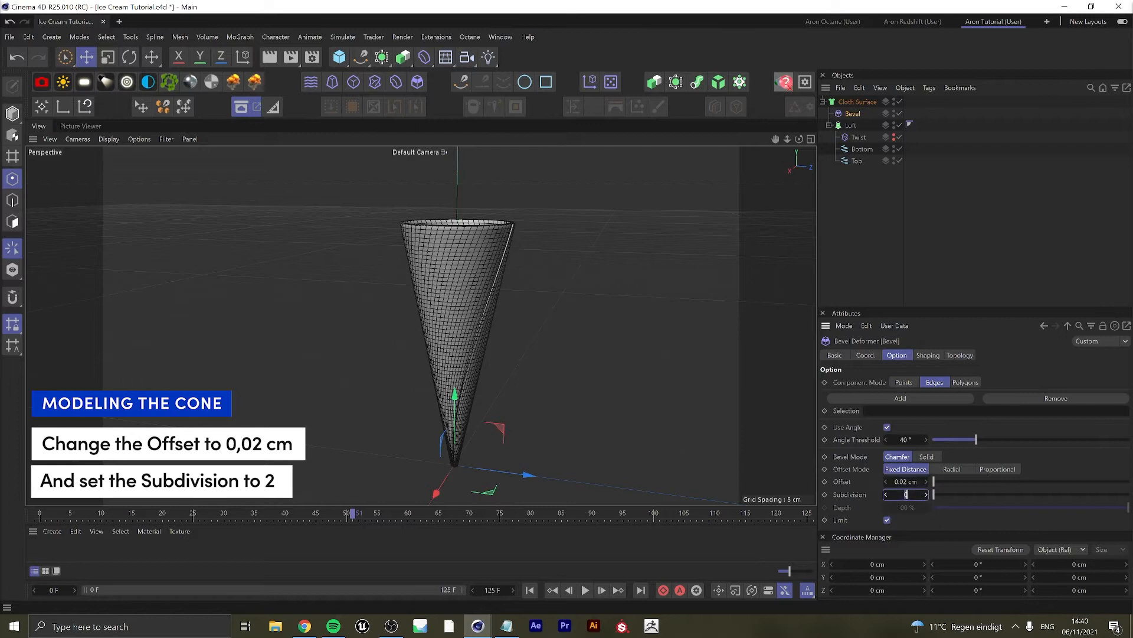
key(Return)
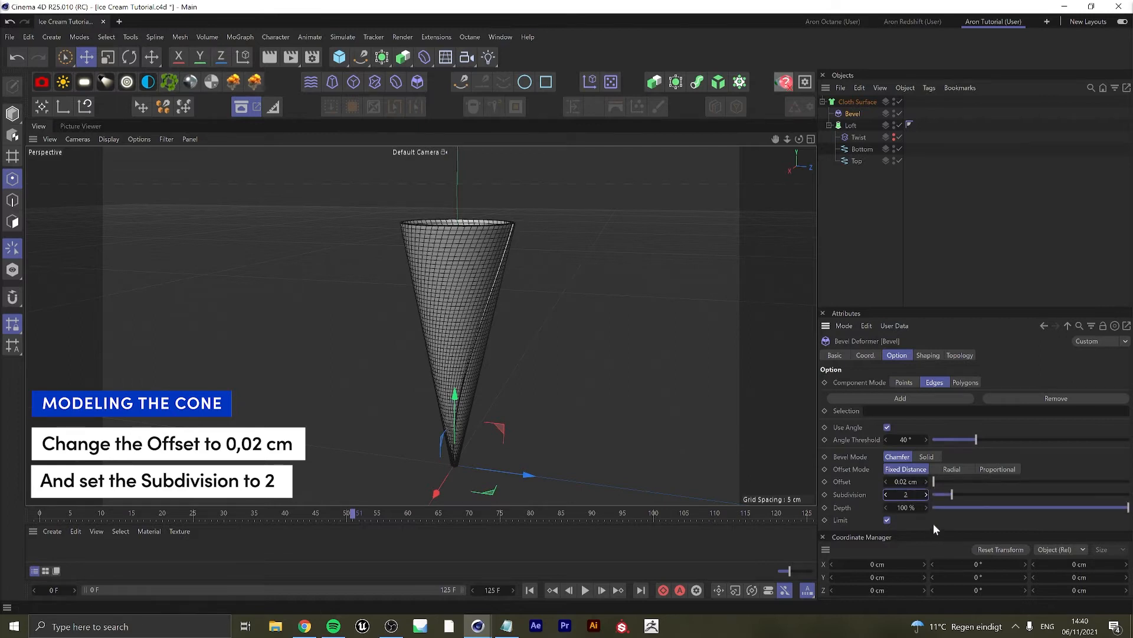
Group the Cloth Surface with its children into a null and name the group Cone.
alt+drag(512, 232, 462, 298)
scroll(543, 223, up, 6)
scroll(555, 226, up, 2)
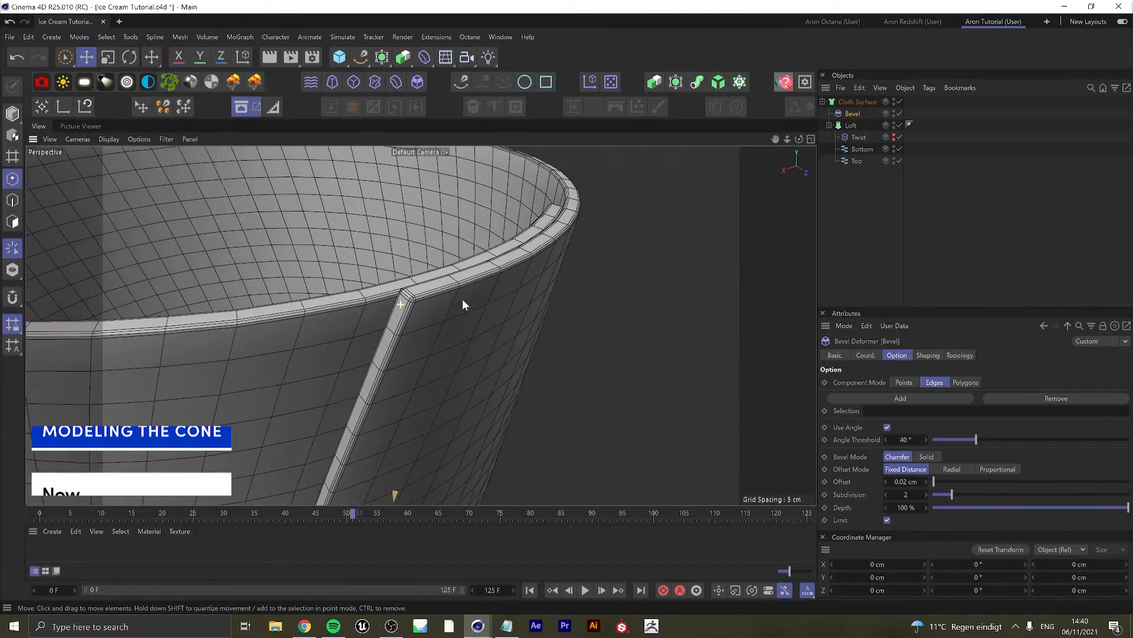
scroll(382, 316, down, 8)
alt+drag(401, 349, 466, 283)
click(835, 102)
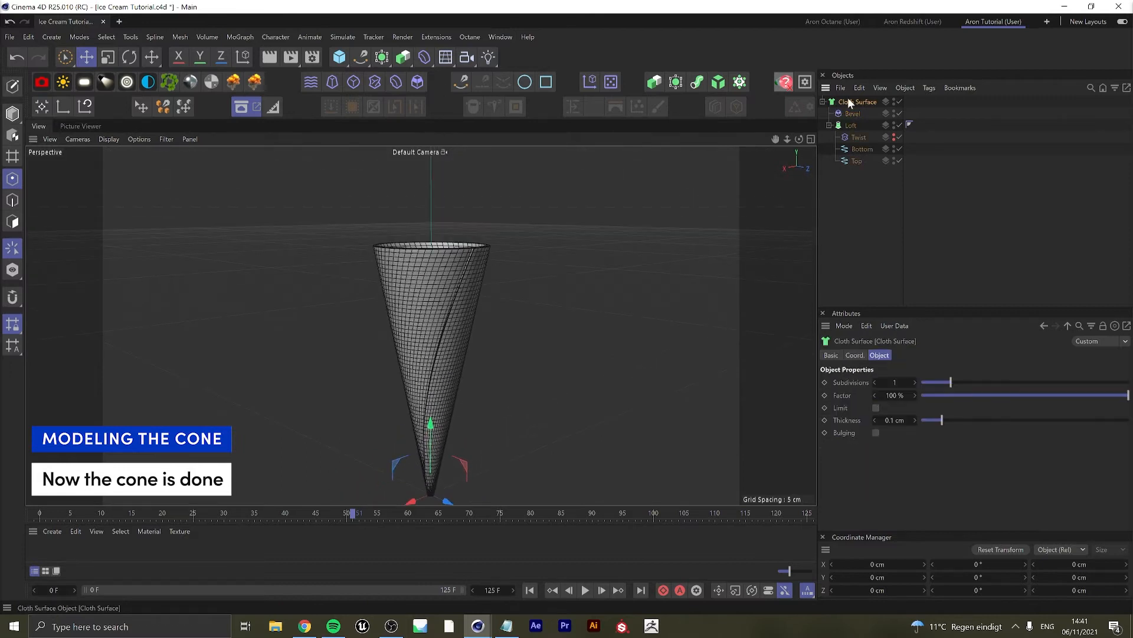
alt+middle_drag(466, 441, 428, 431)
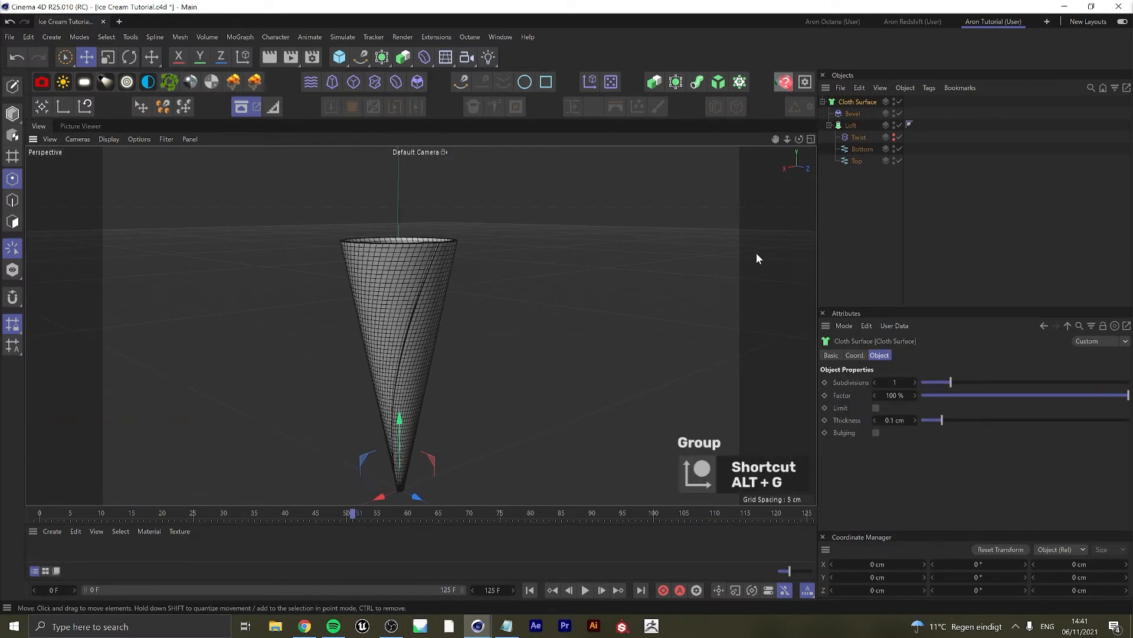
key(alt+g)
double_click(842, 102)
text(Cone)
key(Return)
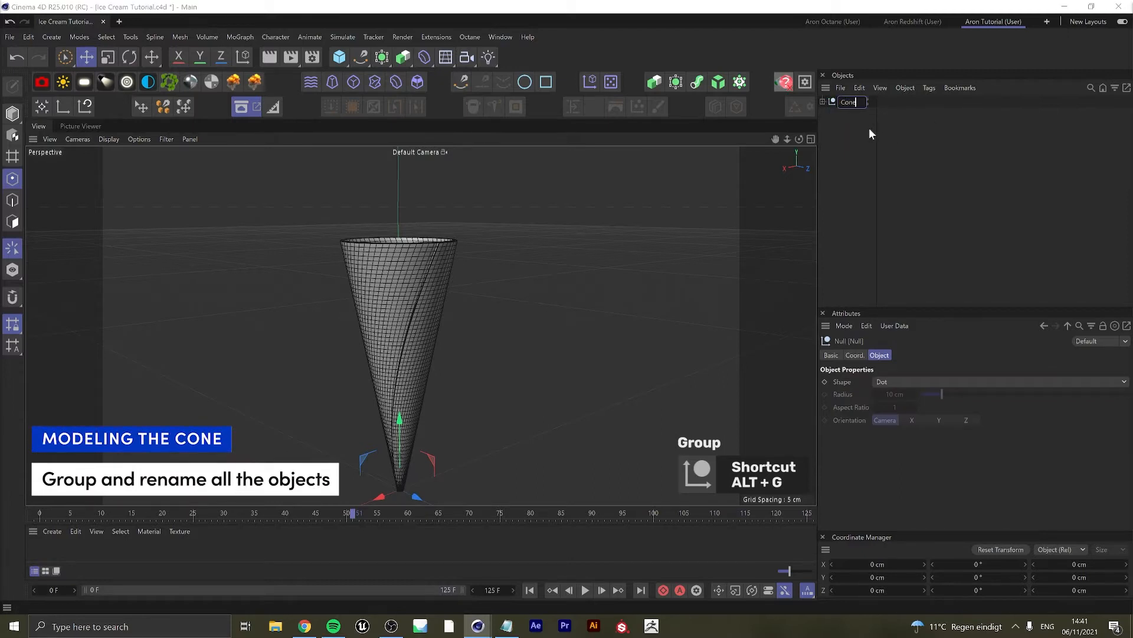
Hide the Cone group in the viewport and in renders.
mouse_move(419, 384)
alt+mouse_down()
mouse_move(406, 370)
mouse_move(421, 374)
alt+mouse_up()
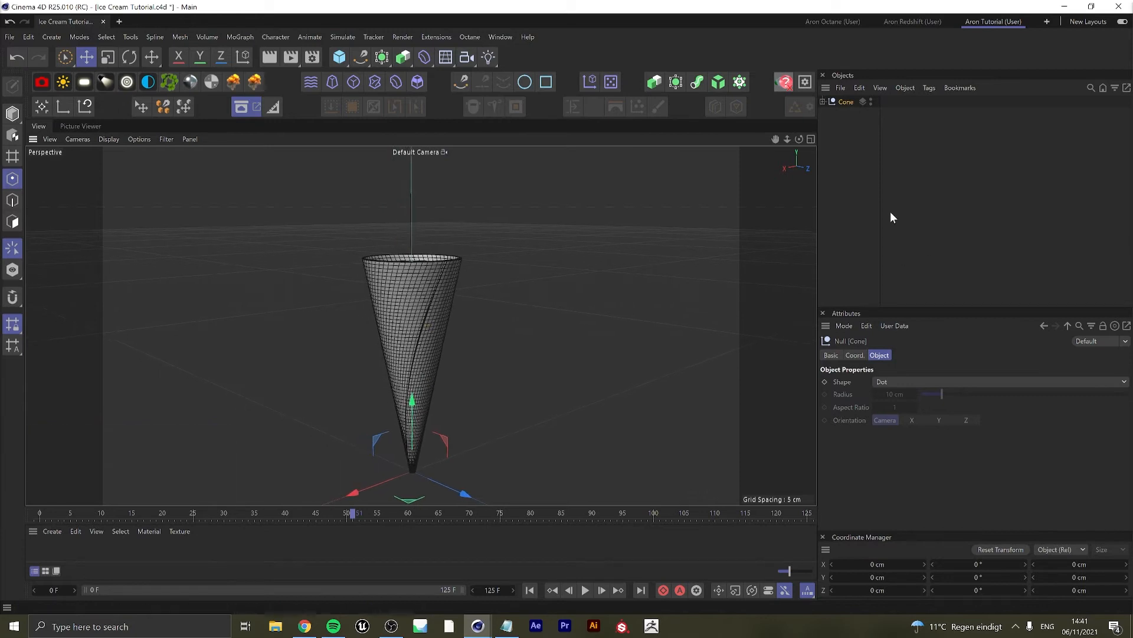
click(845, 182)
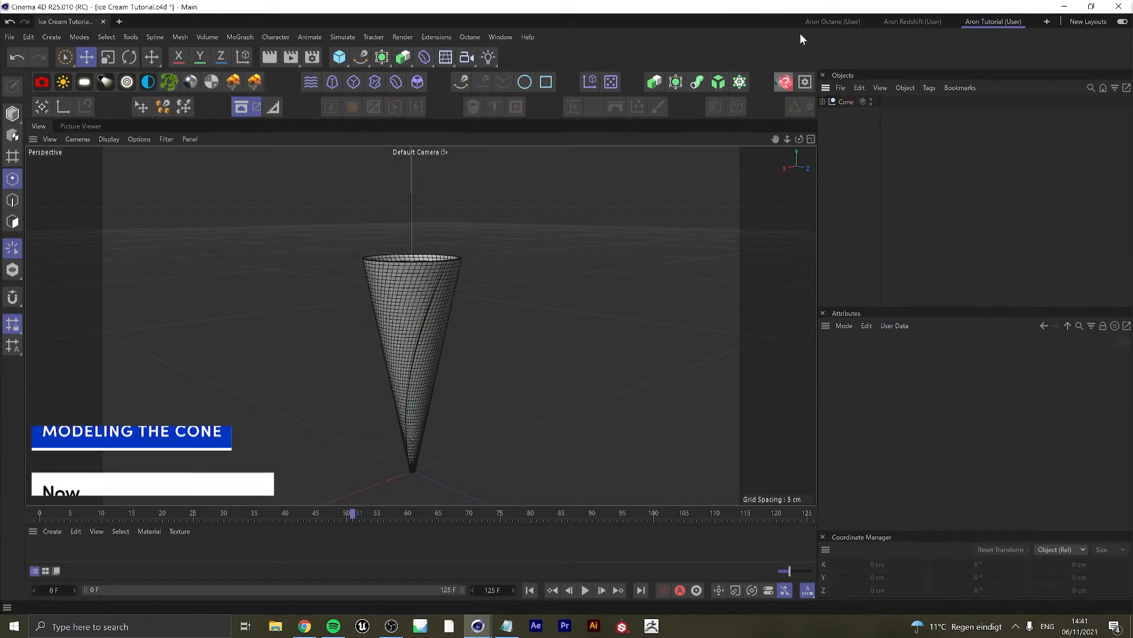
click(873, 101)
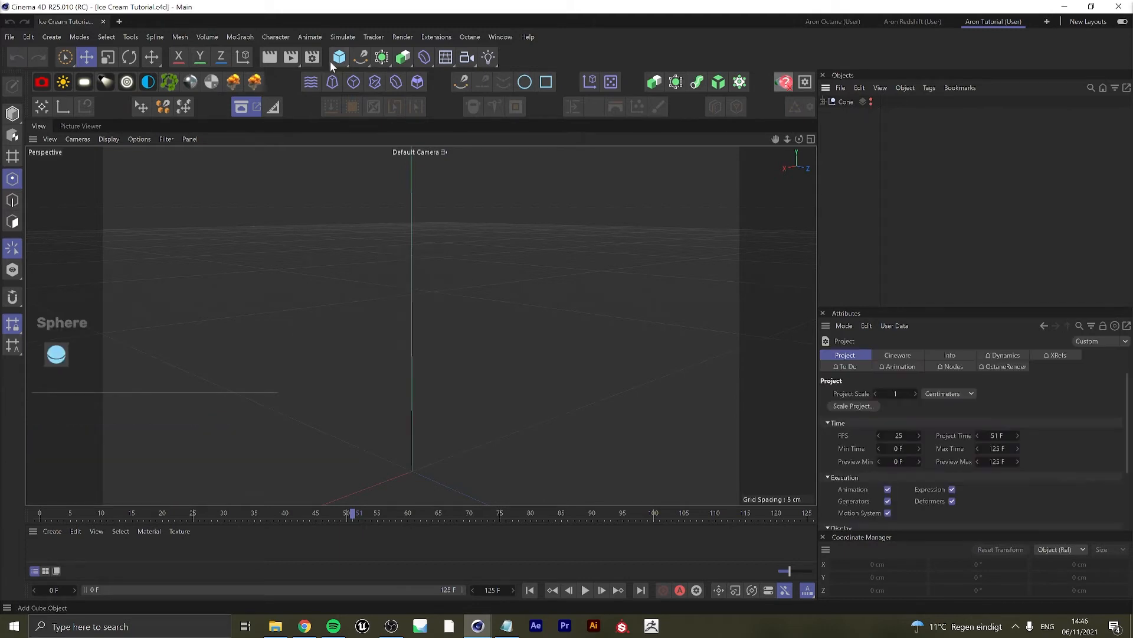
Add a Sphere primitive and rename it Ice Cream Base.
click(338, 57)
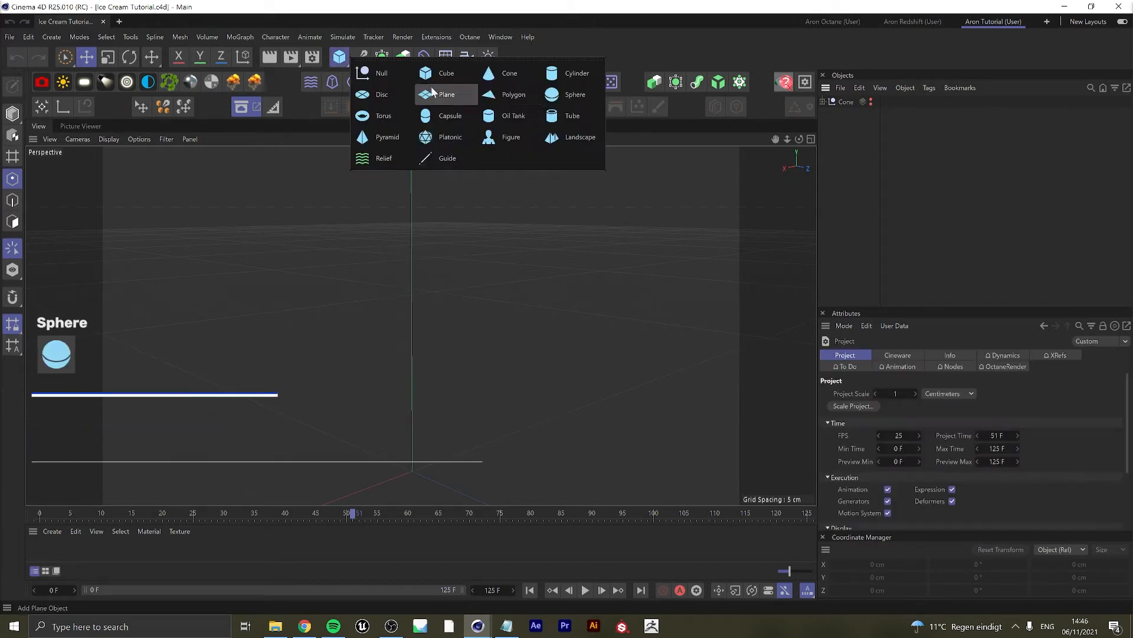
click(557, 100)
click(937, 208)
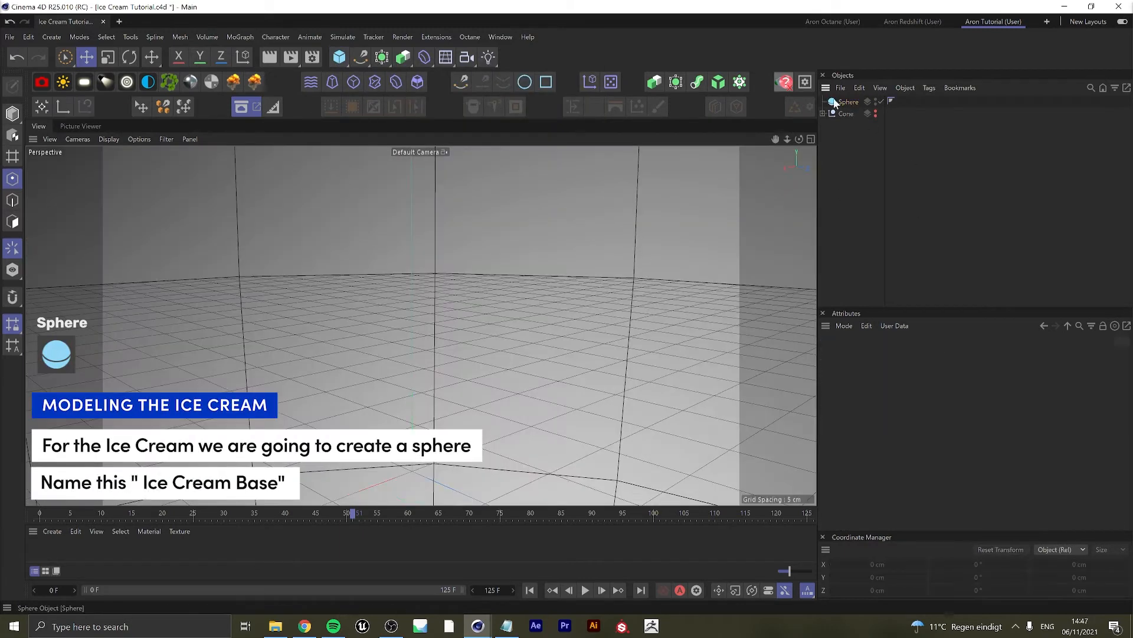
click(845, 102)
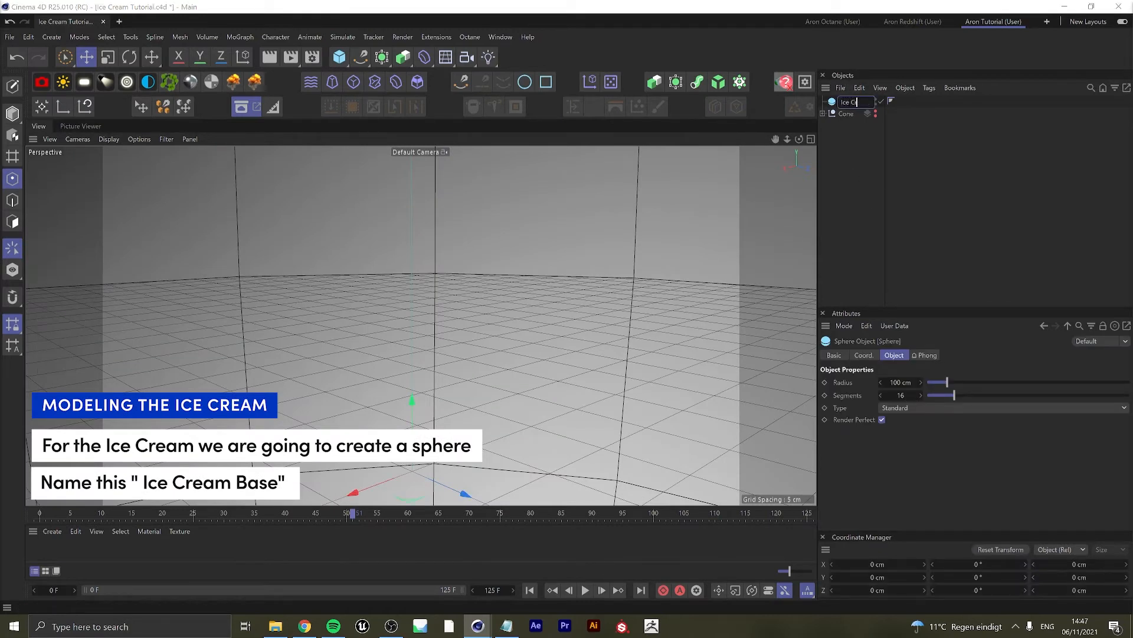
text(Ice Cream Base)
key(Return)
Set the Ice Cream Base sphere's radius to 3 cm and its segments to 24, and make it editable.
double_click(900, 382)
key(Return)
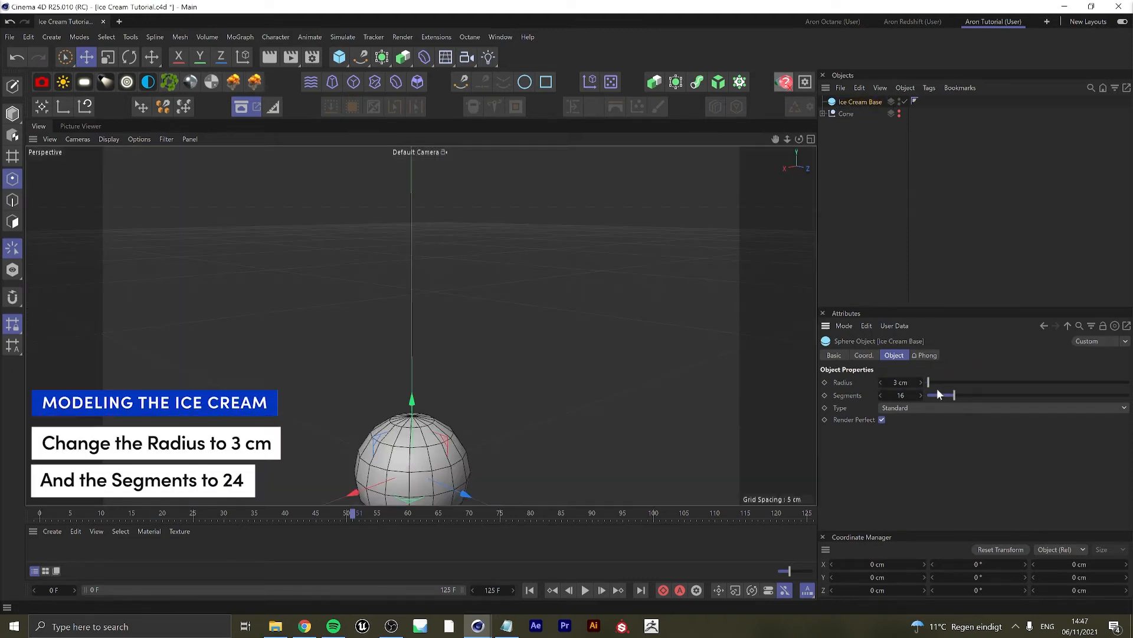
click(943, 276)
alt+middle_drag(481, 460, 499, 338)
alt+right_drag(449, 338, 442, 360)
click(857, 102)
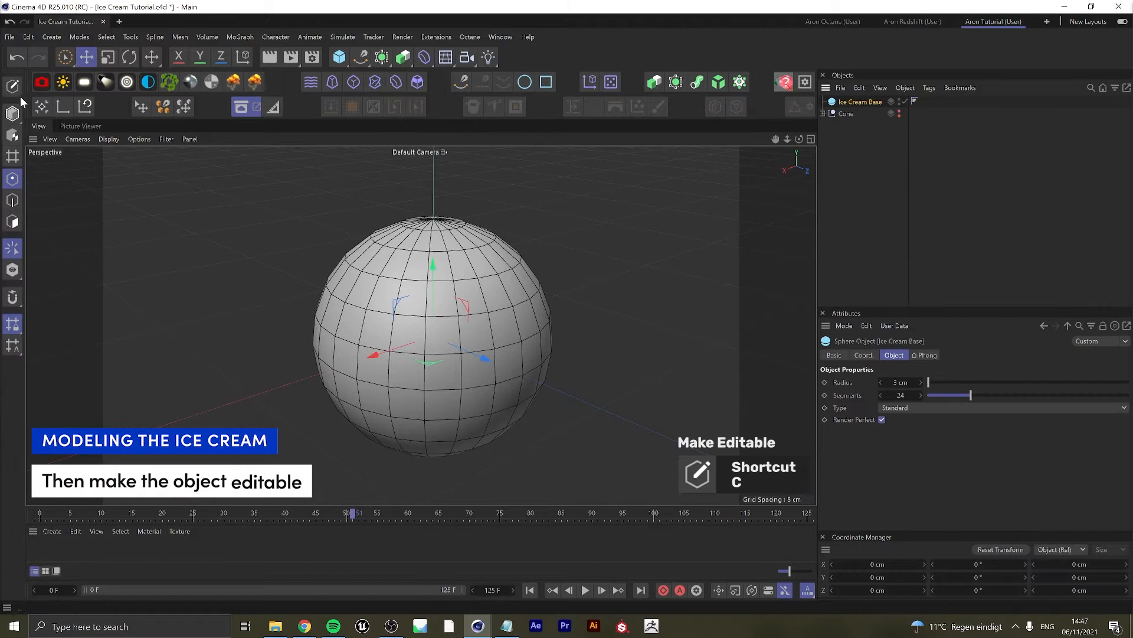
key(c)
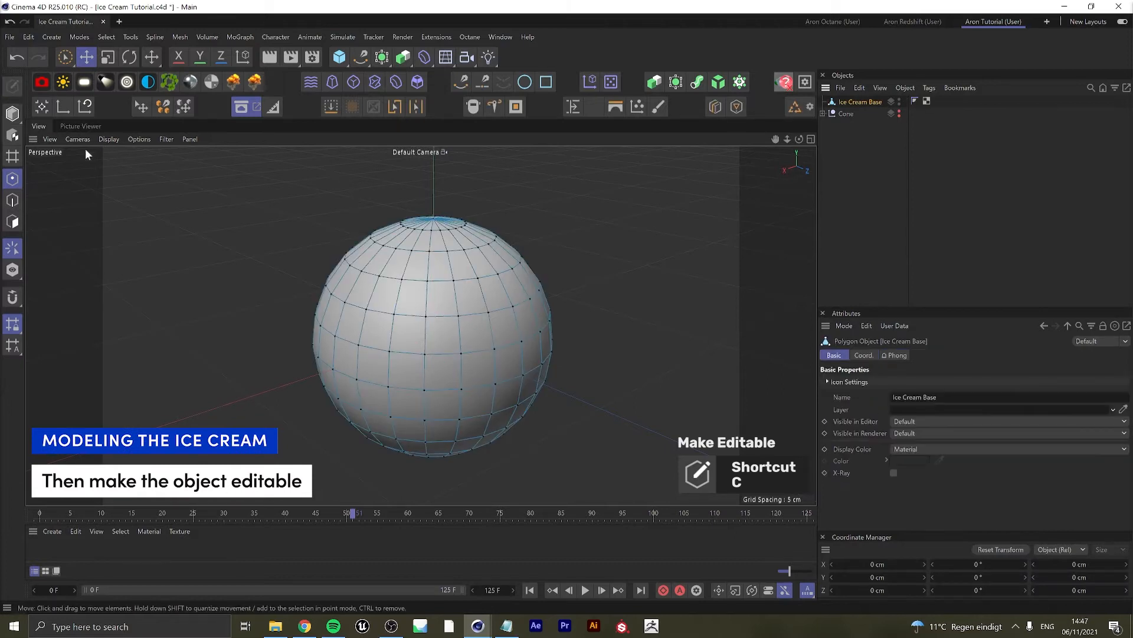
Select every other vertical edge loop around the Ice Cream Base with Loop Selection in edge mode.
click(13, 201)
key(u)
key(l)
click(391, 331)
shift+click(459, 331)
shift+click(528, 325)
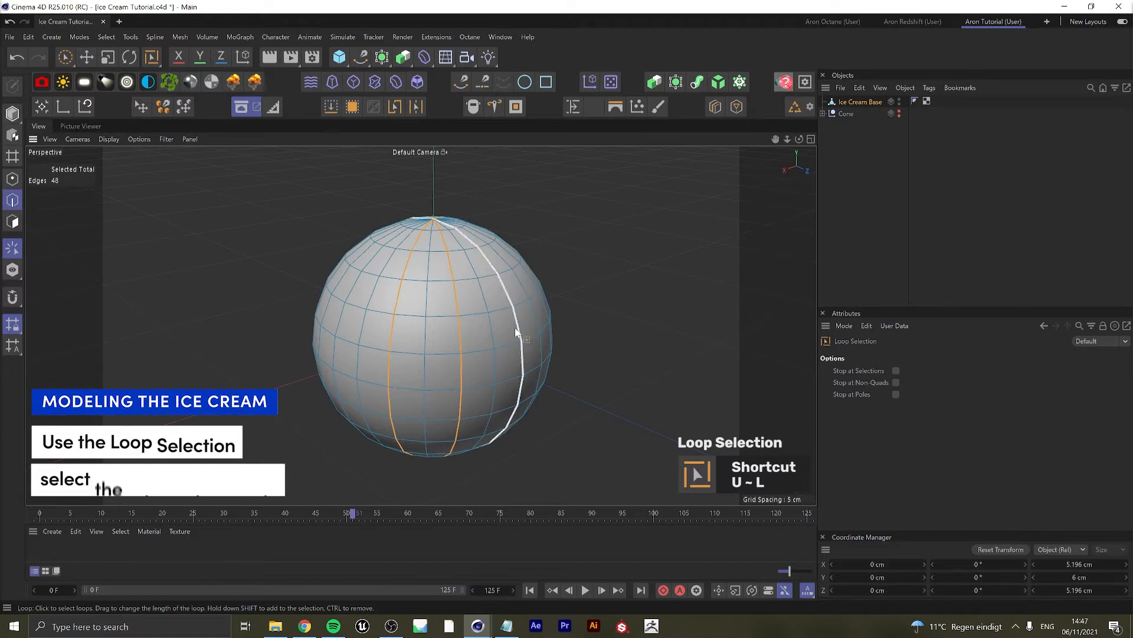
shift+click(340, 321)
alt+drag(381, 298, 265, 338)
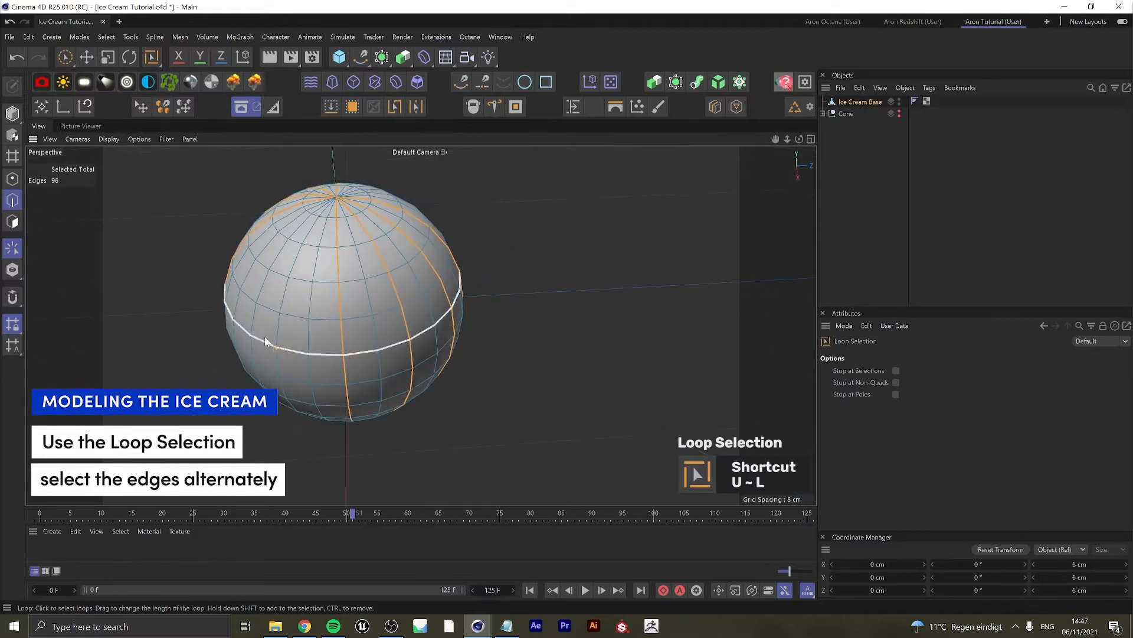
shift+click(281, 338)
shift+click(233, 305)
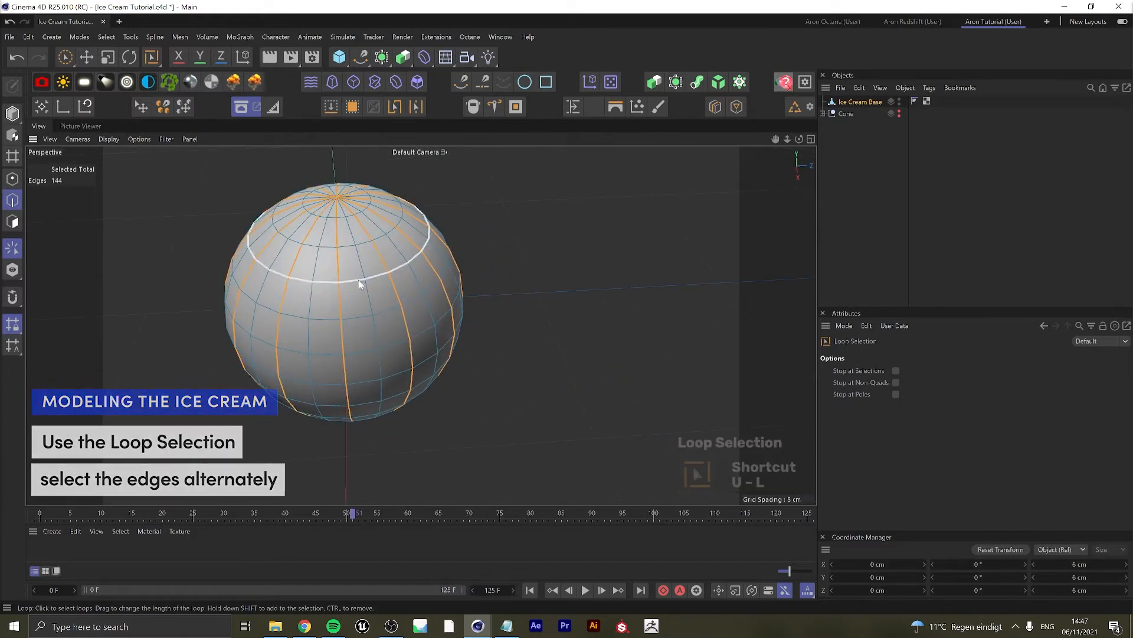
Lock the Y axis and scale the selected edge loops inward to about 4.5 cm in X and Z.
click(196, 60)
key(t)
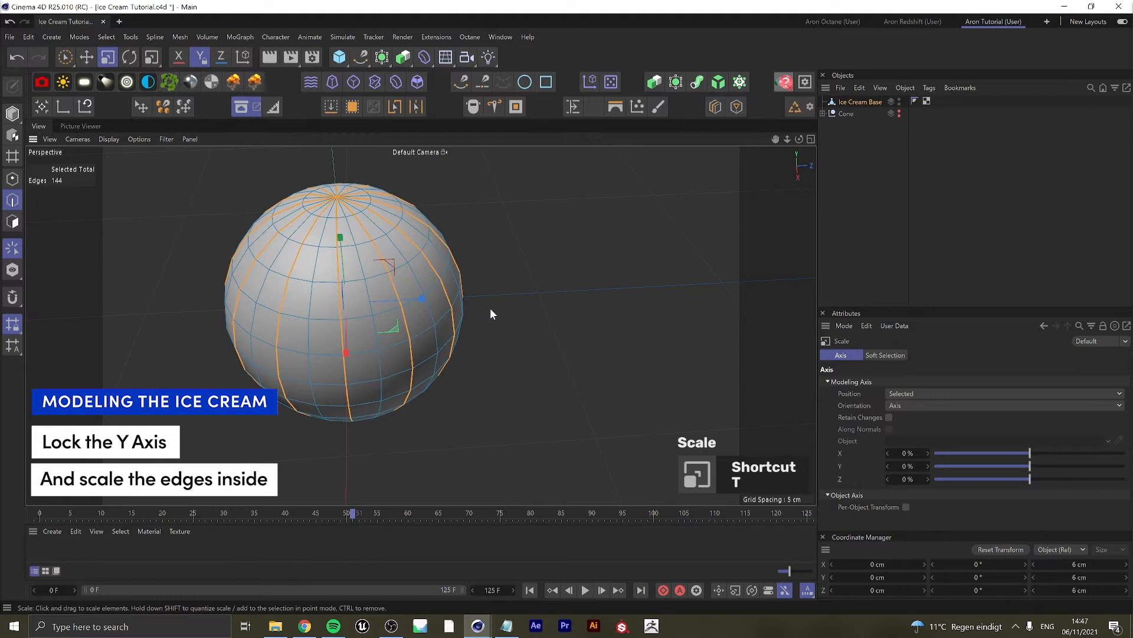
drag(487, 308, 449, 242)
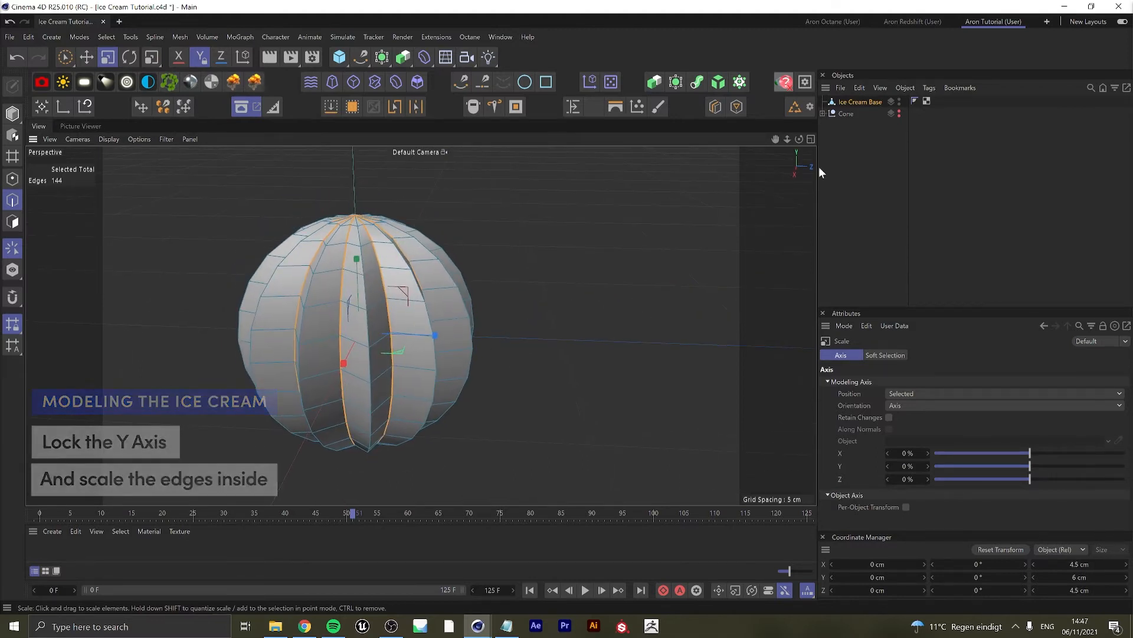
click(921, 131)
Add a Subdivision Surface with editor and renderer subdivision of 3 and nest the Ice Cream Base under it.
click(830, 102)
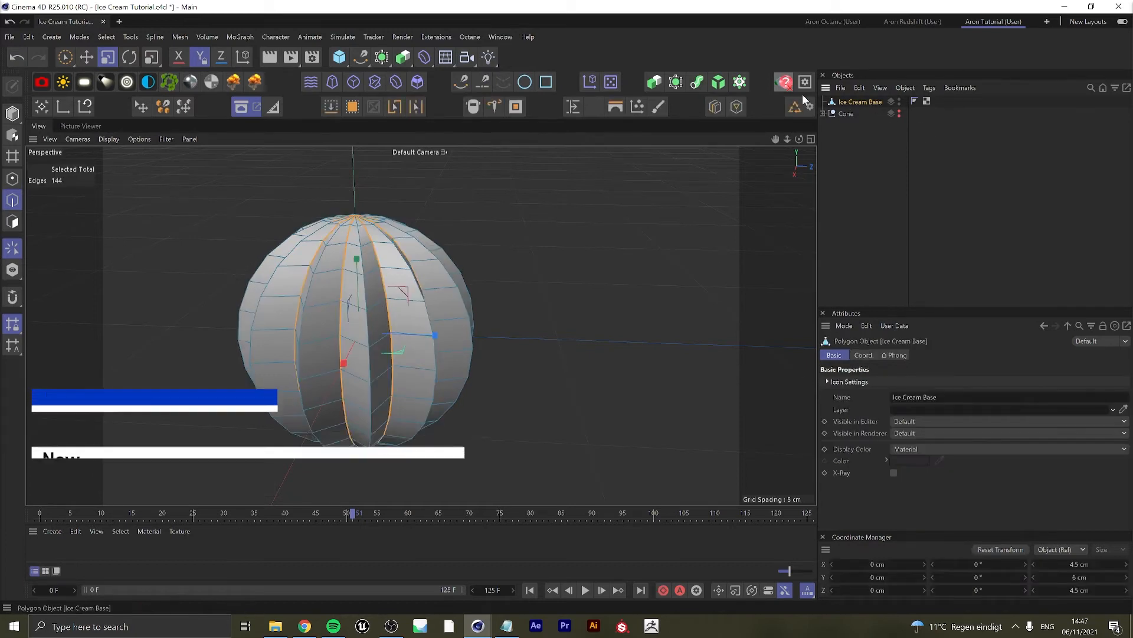
click(379, 63)
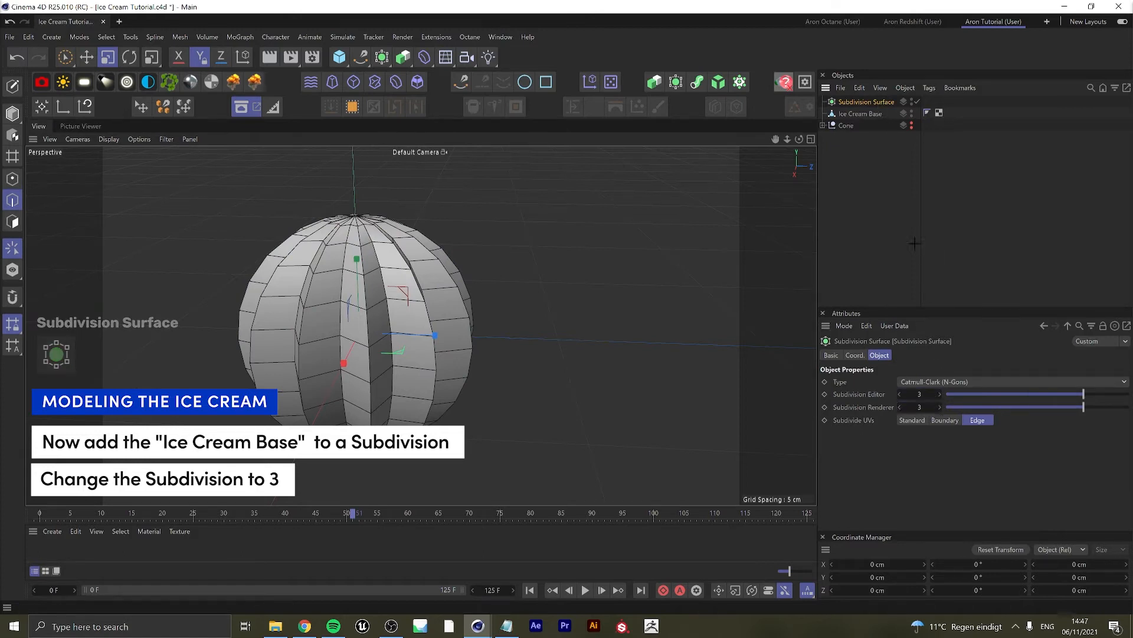
click(914, 243)
drag(878, 106, 876, 101)
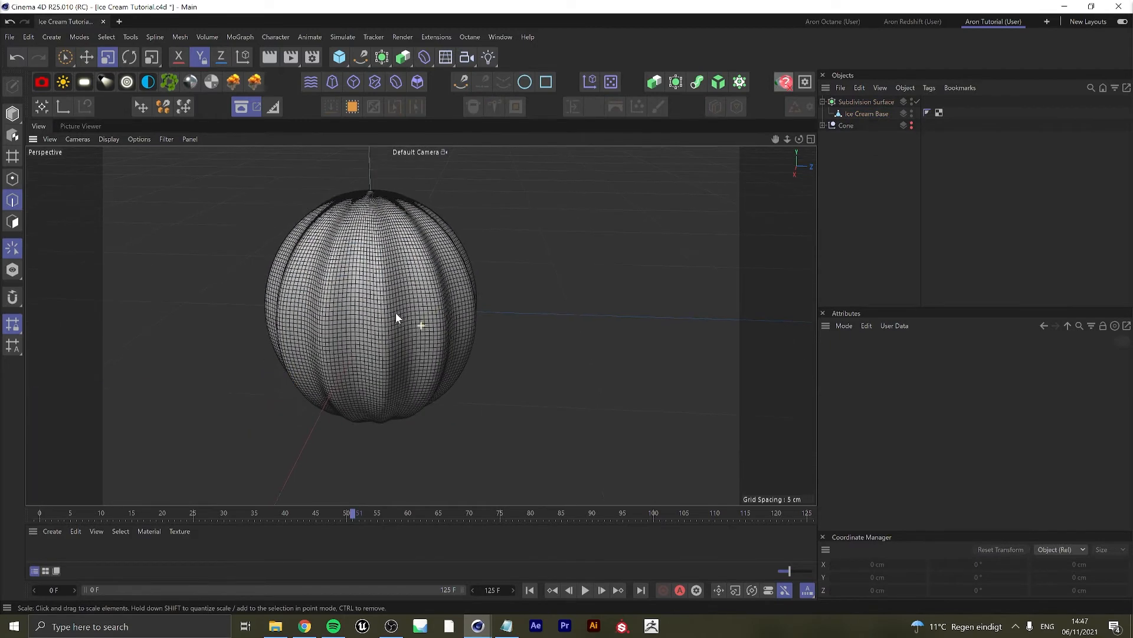
mouse_move(396, 312)
alt+mouse_down()
mouse_move(357, 303)
mouse_move(391, 298)
alt+mouse_up()
scroll(392, 299, up, 3)
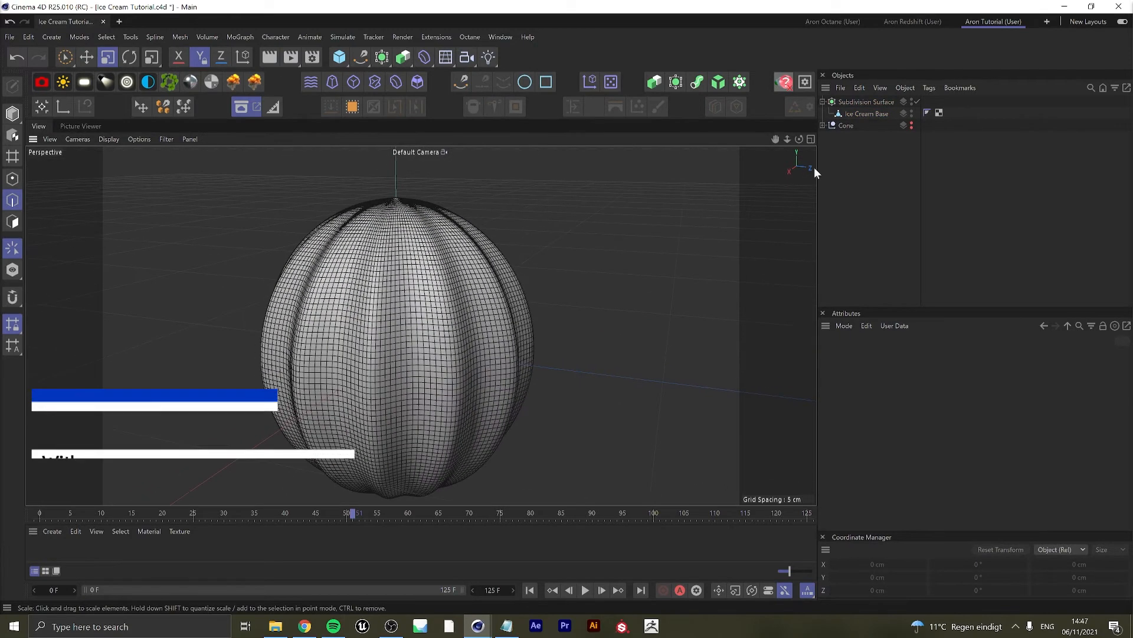
Add a Twist deformer sized to the Ice Cream Base and nest it under that object.
click(884, 111)
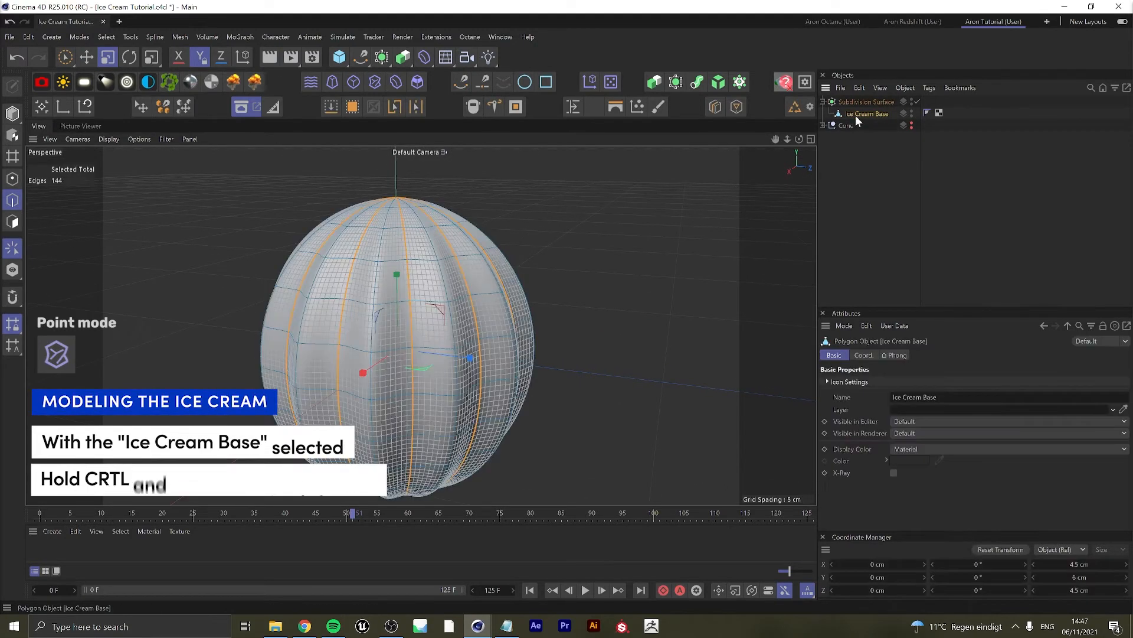
ctrl+click(381, 86)
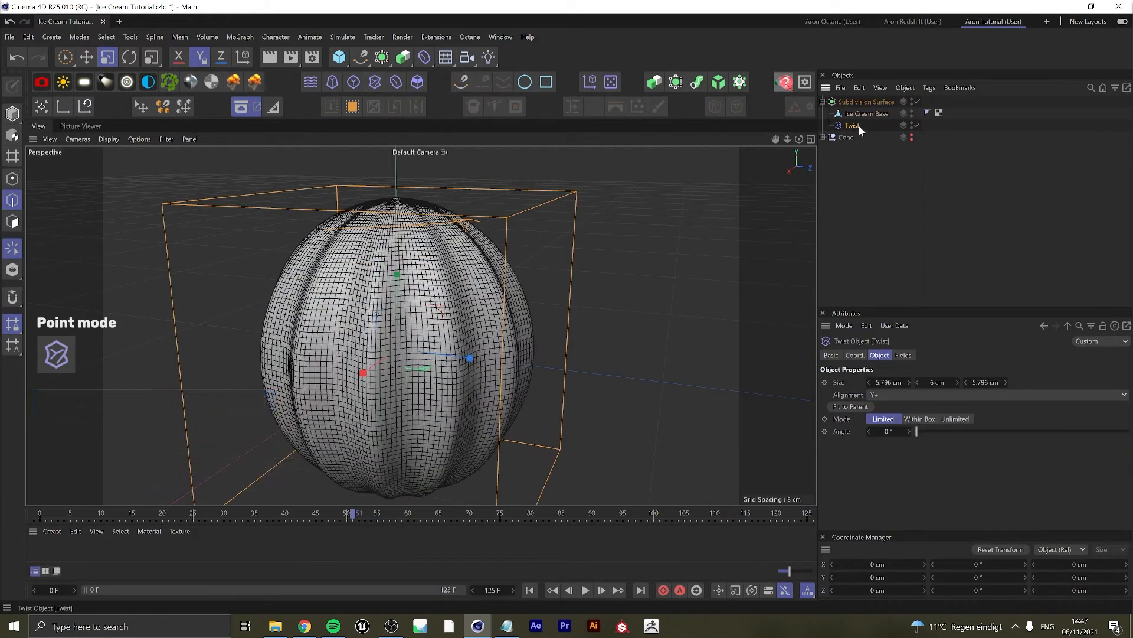
drag(863, 112, 862, 111)
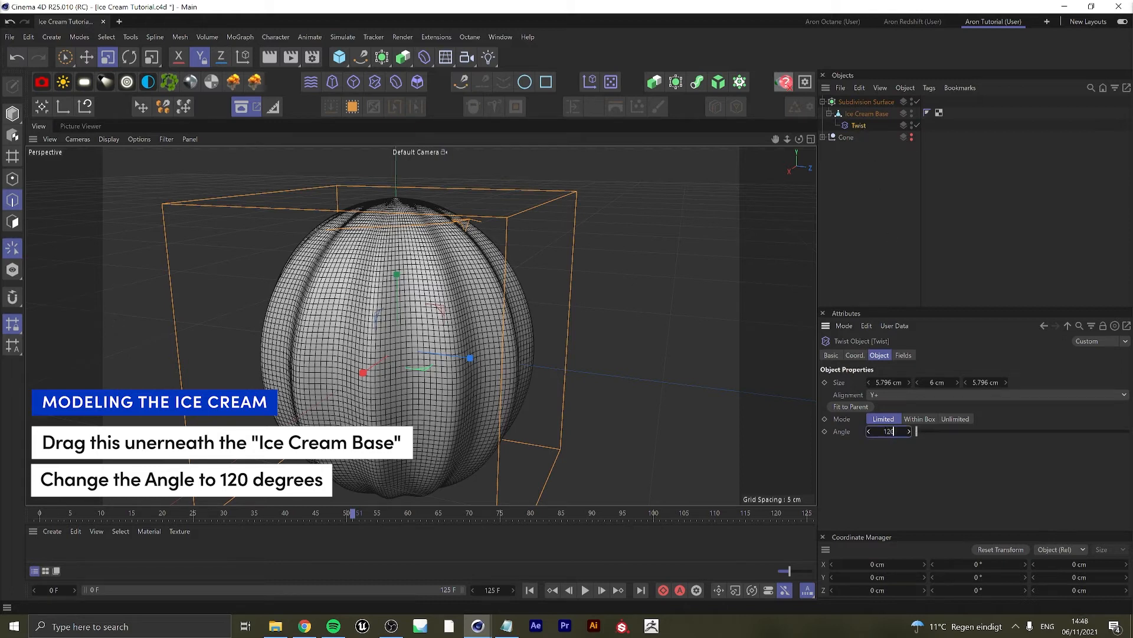
Set the angle of the ice cream's Twist deformer to 120°.
text(120)
key(Return)
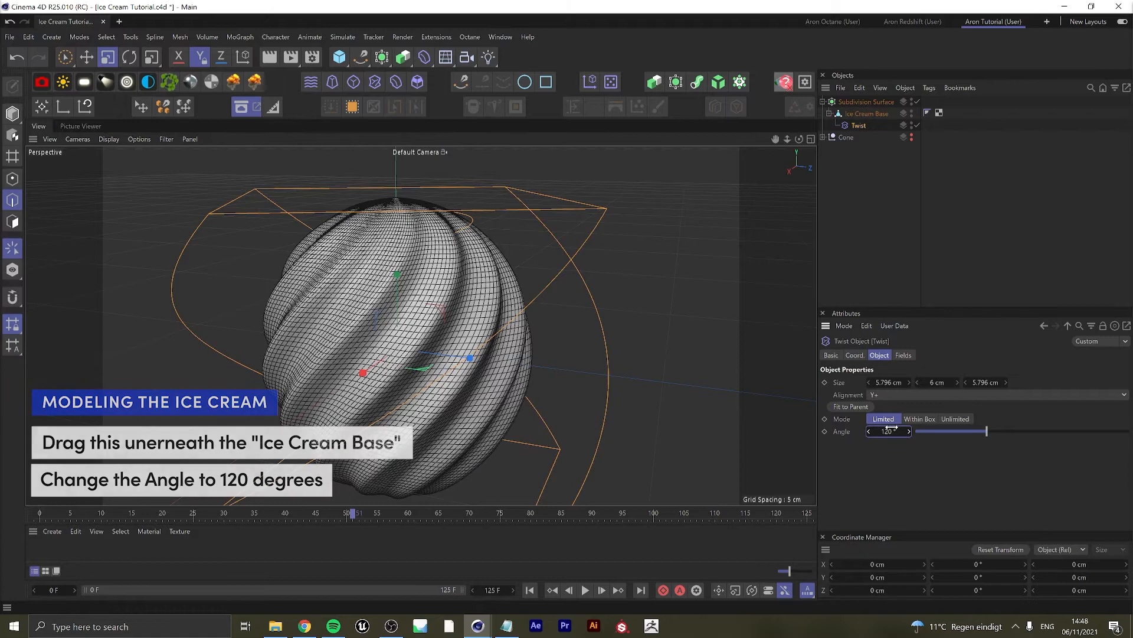
click(917, 172)
alt+middle_drag(522, 329, 549, 355)
alt+drag(549, 354, 449, 328)
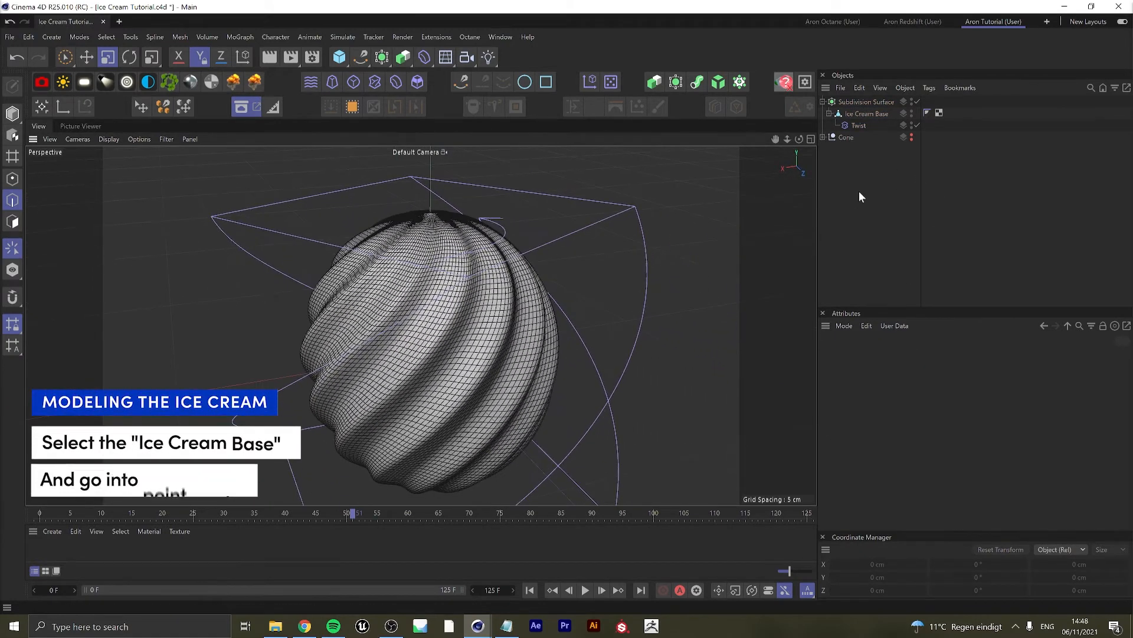
Select the top point of the Ice Cream Base in point mode and move it up to about Y 4.9 cm.
click(872, 112)
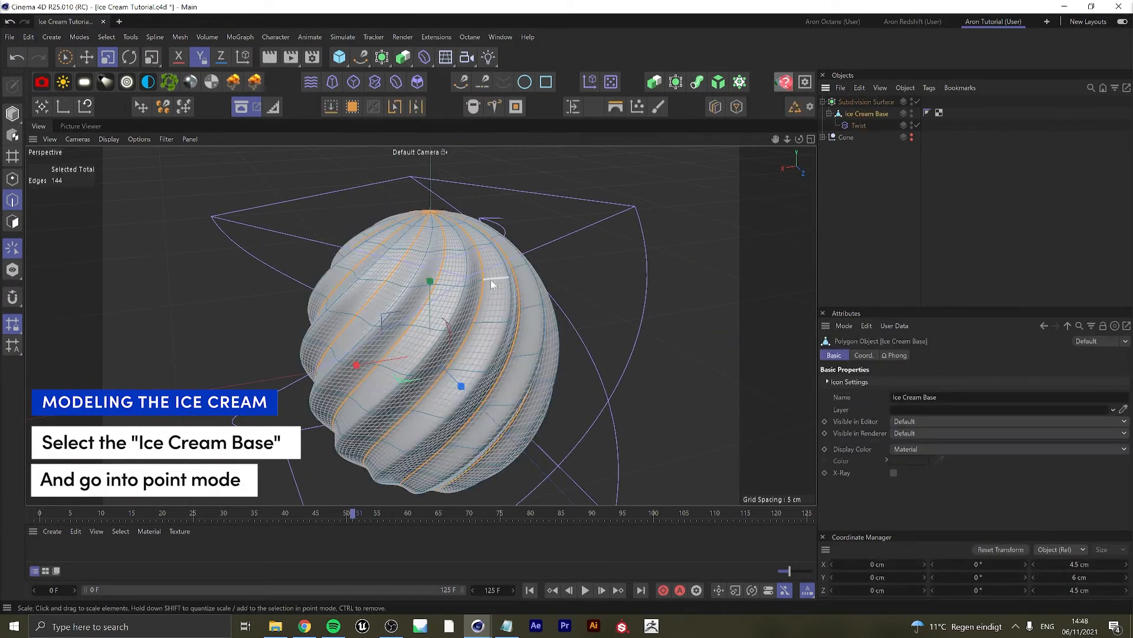
click(12, 180)
key(e)
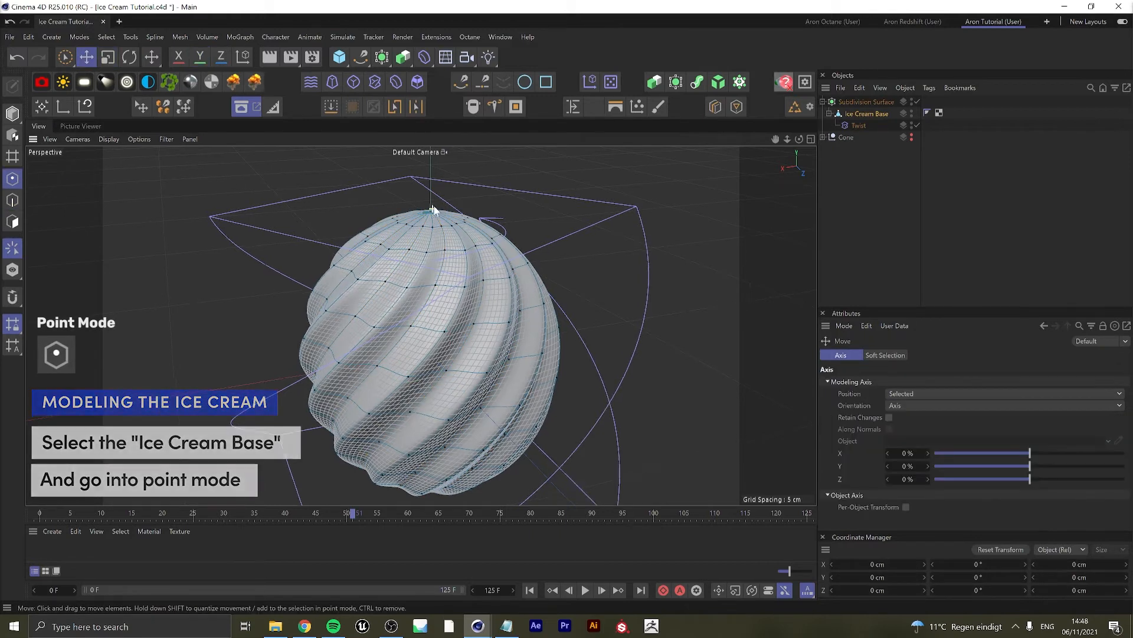
scroll(430, 236, up, 5)
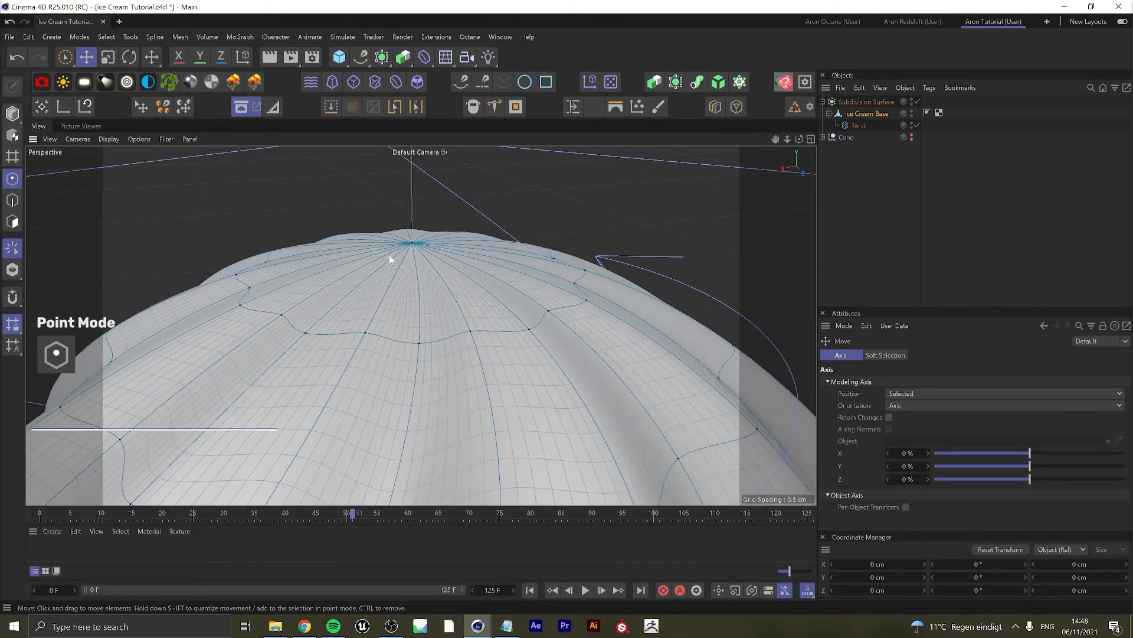
mouse_move(388, 254)
alt+mouse_down()
mouse_move(392, 289)
mouse_move(406, 255)
alt+mouse_up()
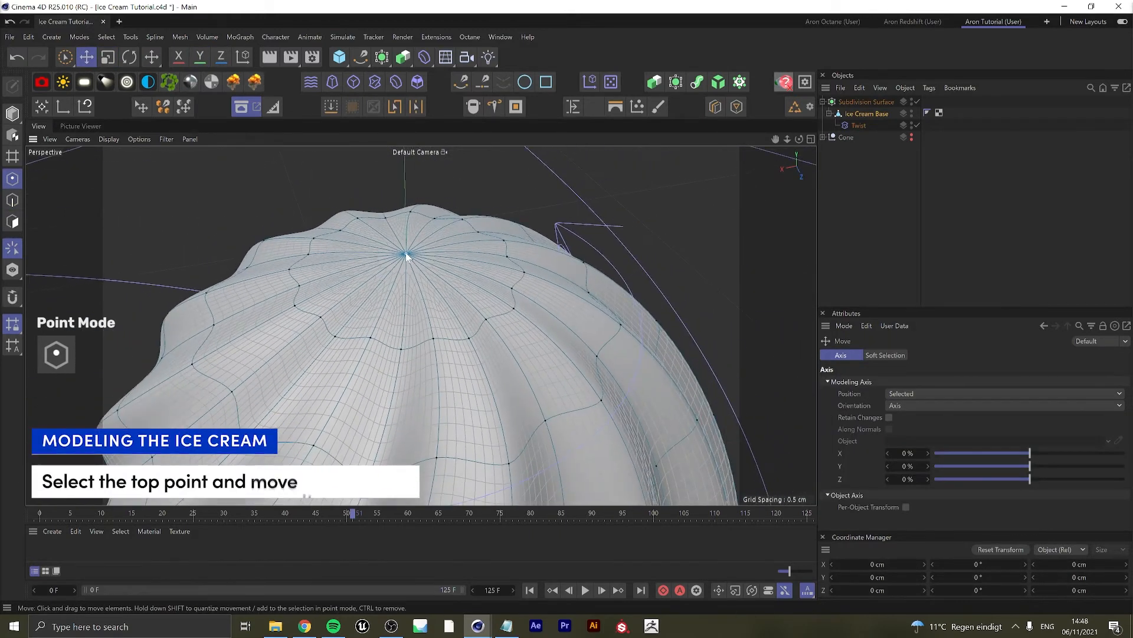
scroll(409, 256, down, 8)
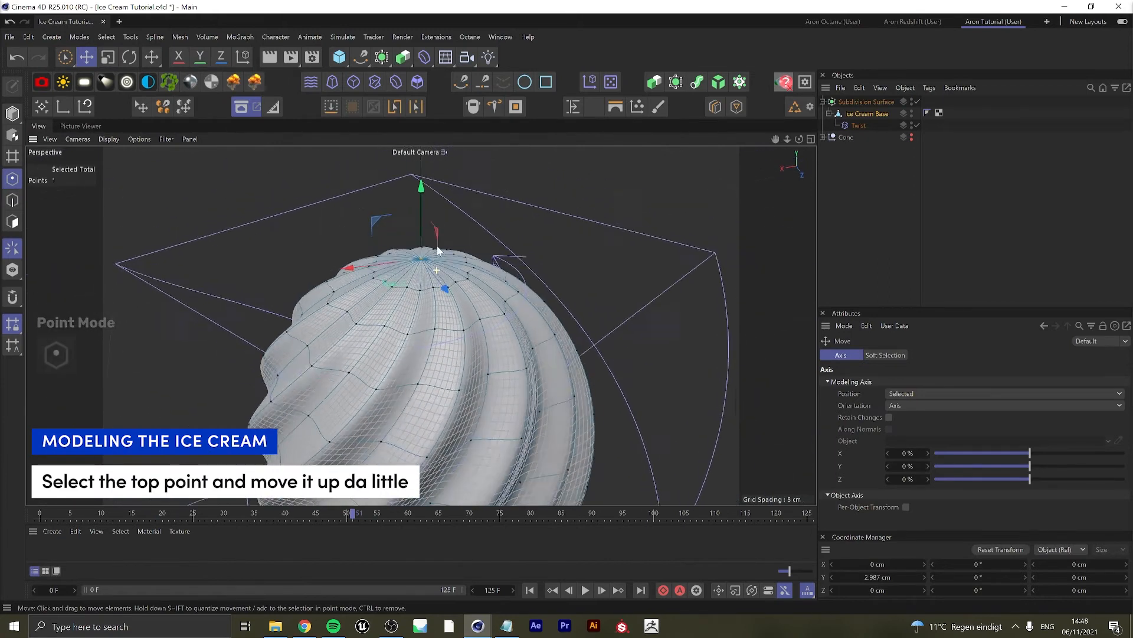
drag(425, 235, 412, 171)
alt+middle_drag(427, 187, 412, 255)
drag(412, 255, 420, 165)
scroll(425, 248, down, 6)
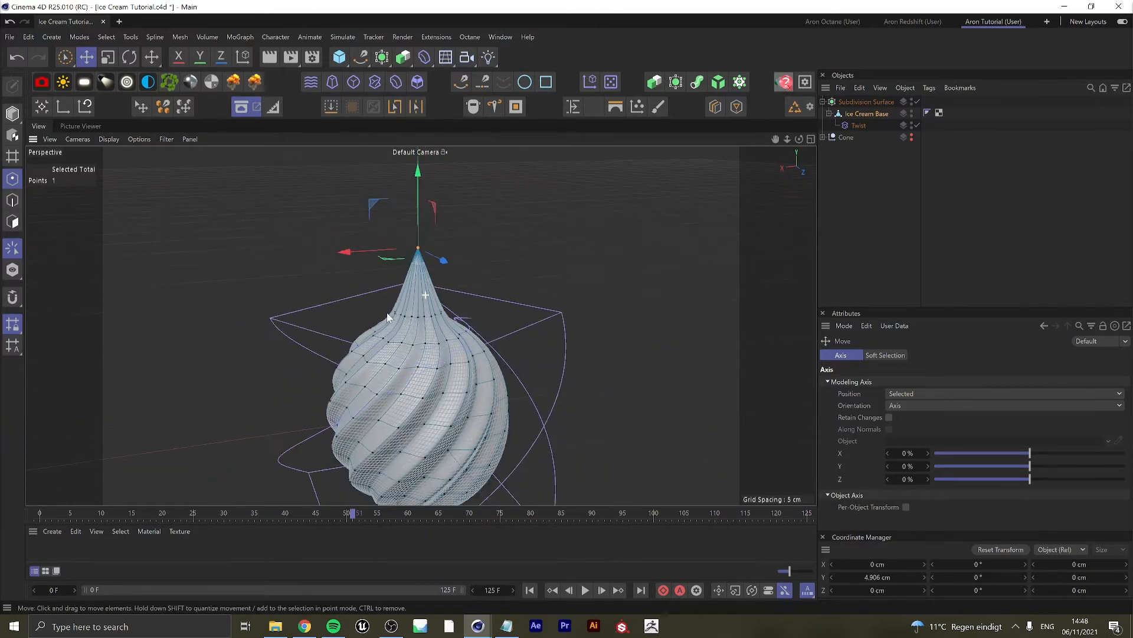
Raise the ice cream's tip point slightly further to about Y 5.15 cm.
alt+middle_drag(435, 325, 430, 304)
scroll(426, 227, up, 1)
drag(414, 176, 414, 179)
alt+drag(426, 335, 420, 324)
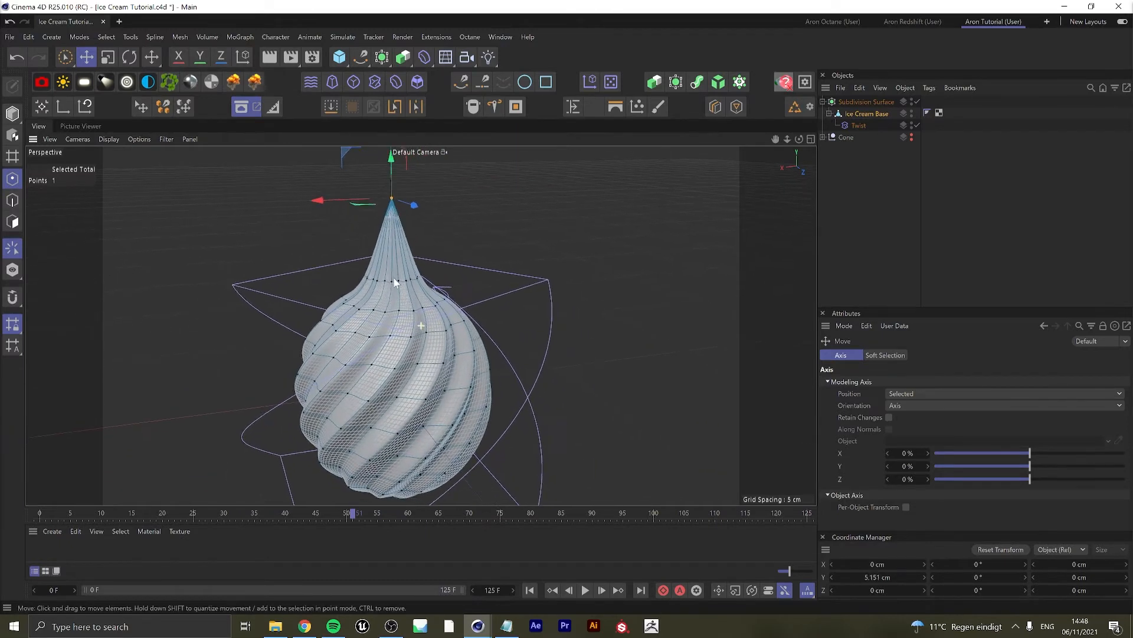
scroll(431, 335, up, 2)
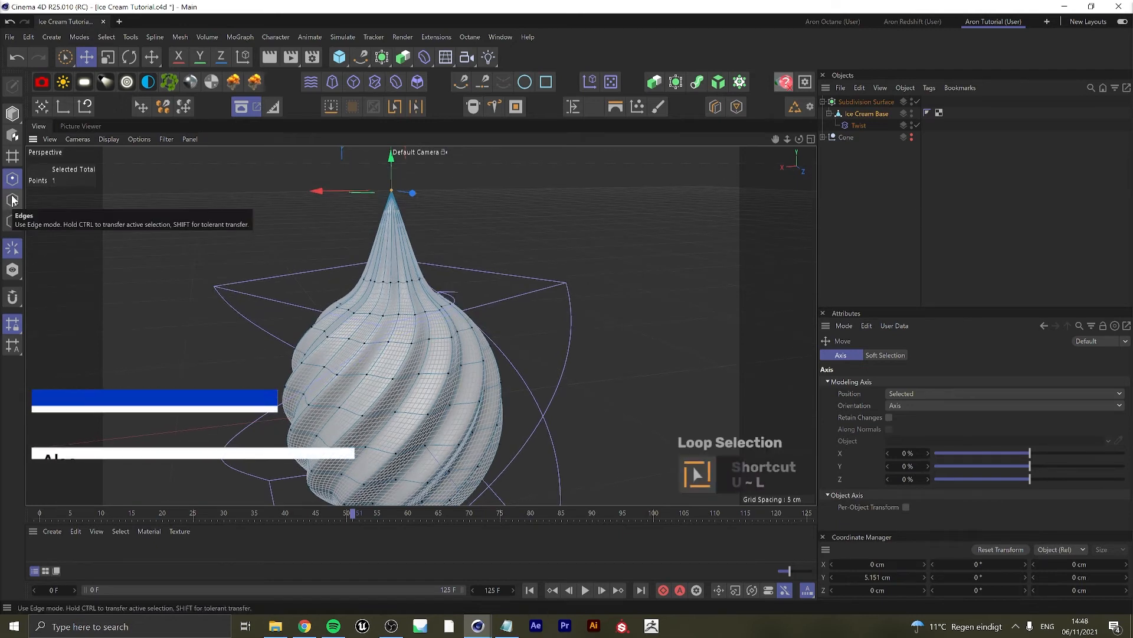
Loop-select the second ring of points below the tip, raise it to about Y 3.7 cm and shift it sideways to about X -0.39, Z 0.68 cm.
key(u)
key(l)
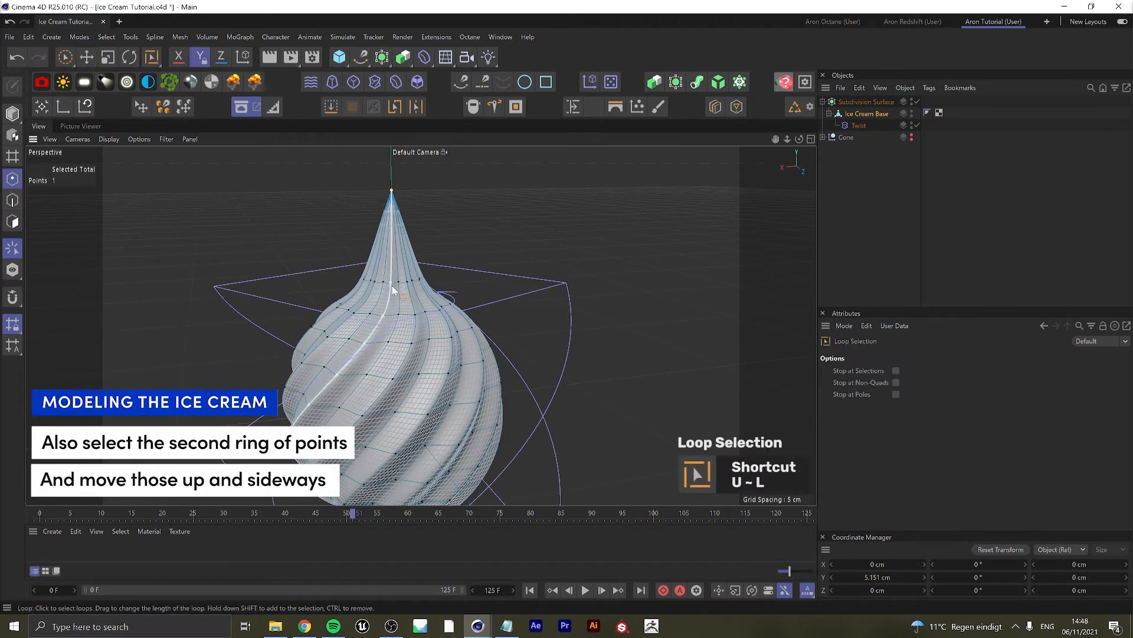
key(e)
drag(397, 246, 394, 221)
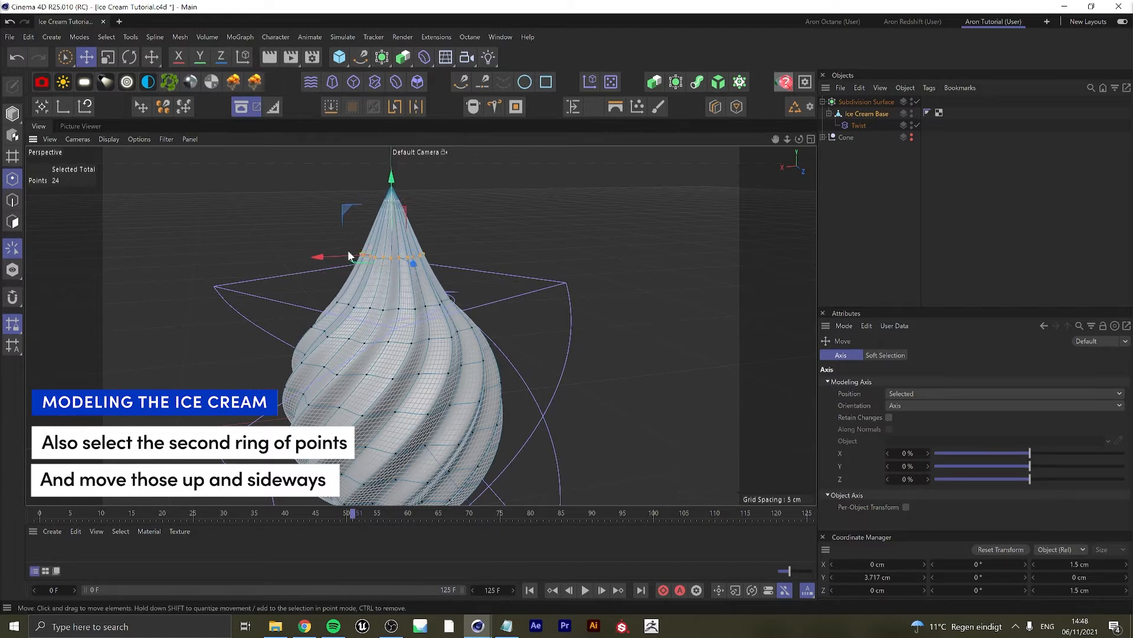
drag(344, 258, 293, 256)
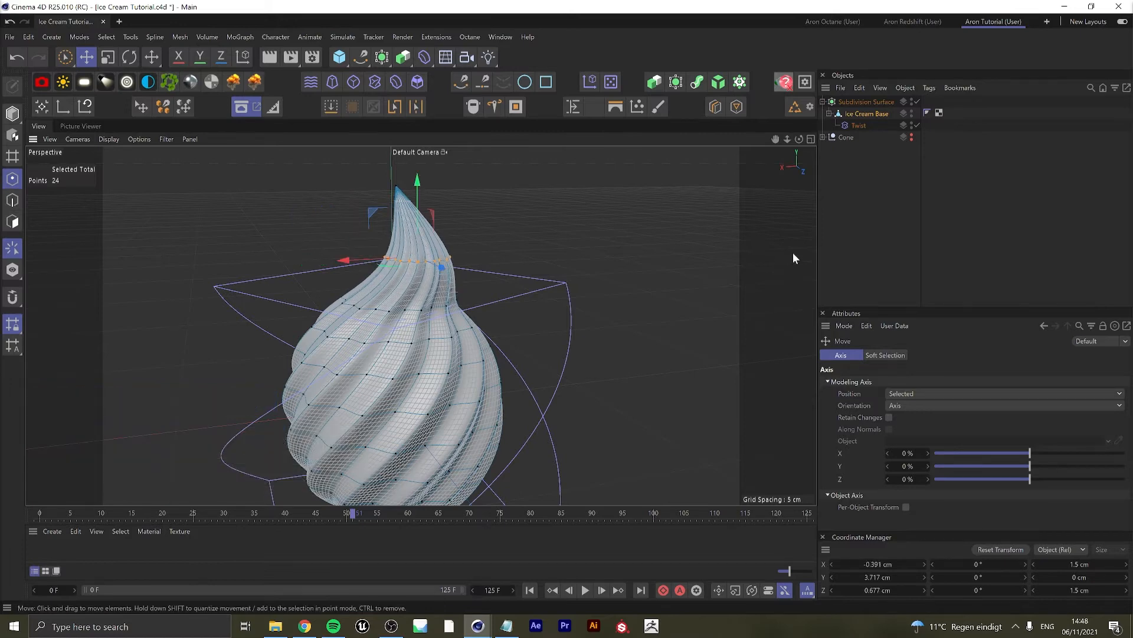
click(856, 250)
Add a Bulge deformer sized to the Ice Cream Base, nest it under that object above the Twist, and set its strength to -25%.
mouse_move(431, 265)
alt+mouse_down()
mouse_move(489, 263)
mouse_move(430, 268)
alt+mouse_up()
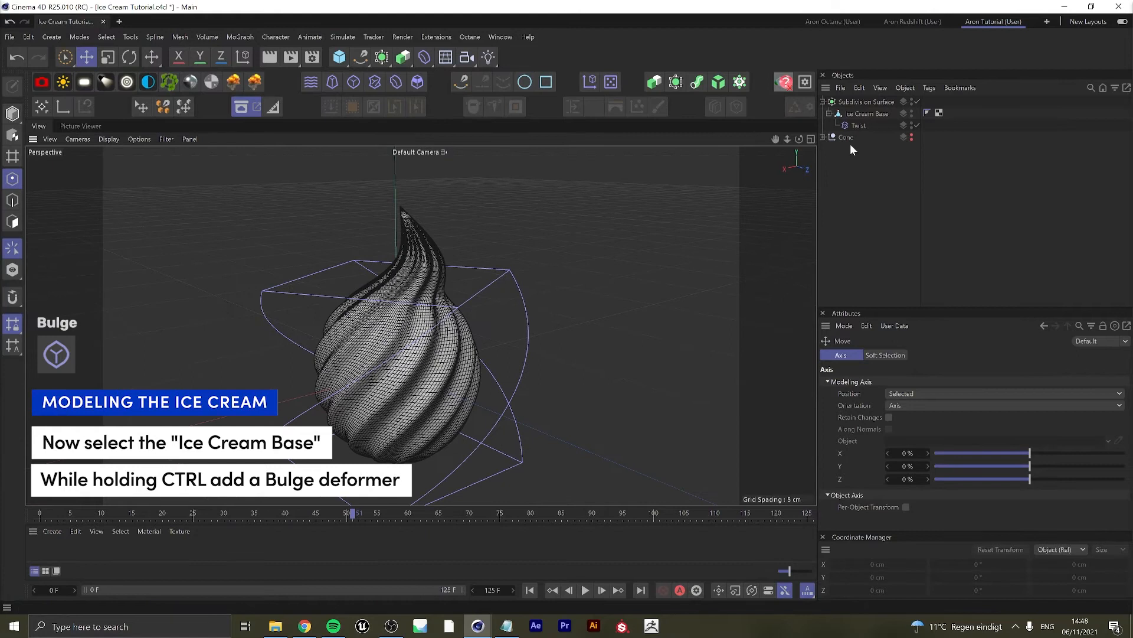
click(867, 114)
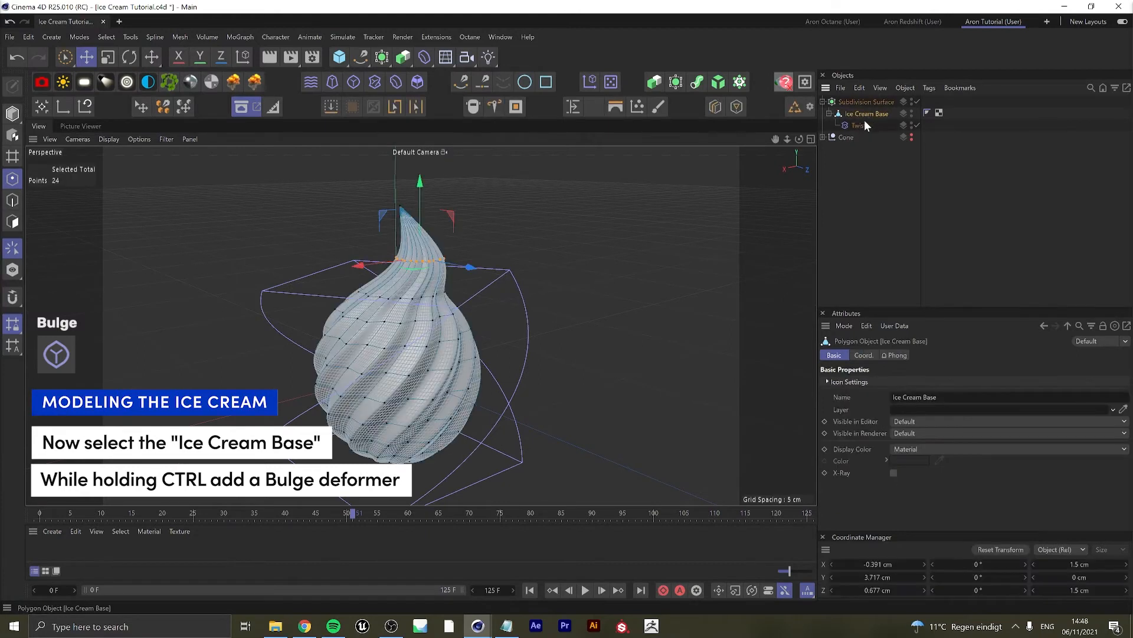
ctrl+click(354, 82)
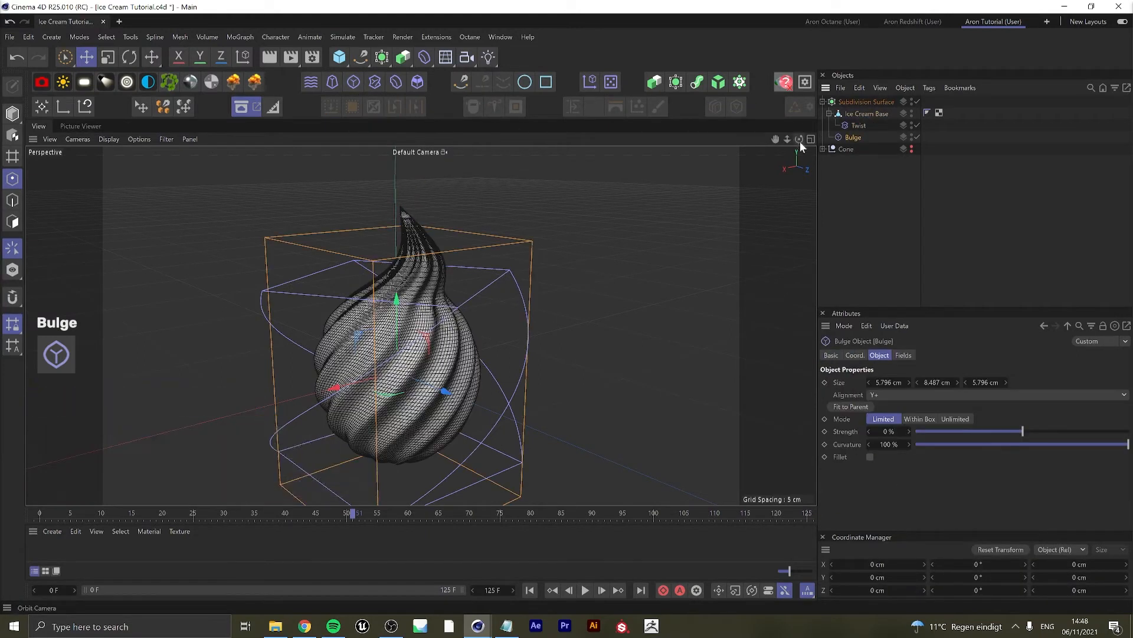
drag(856, 140, 872, 117)
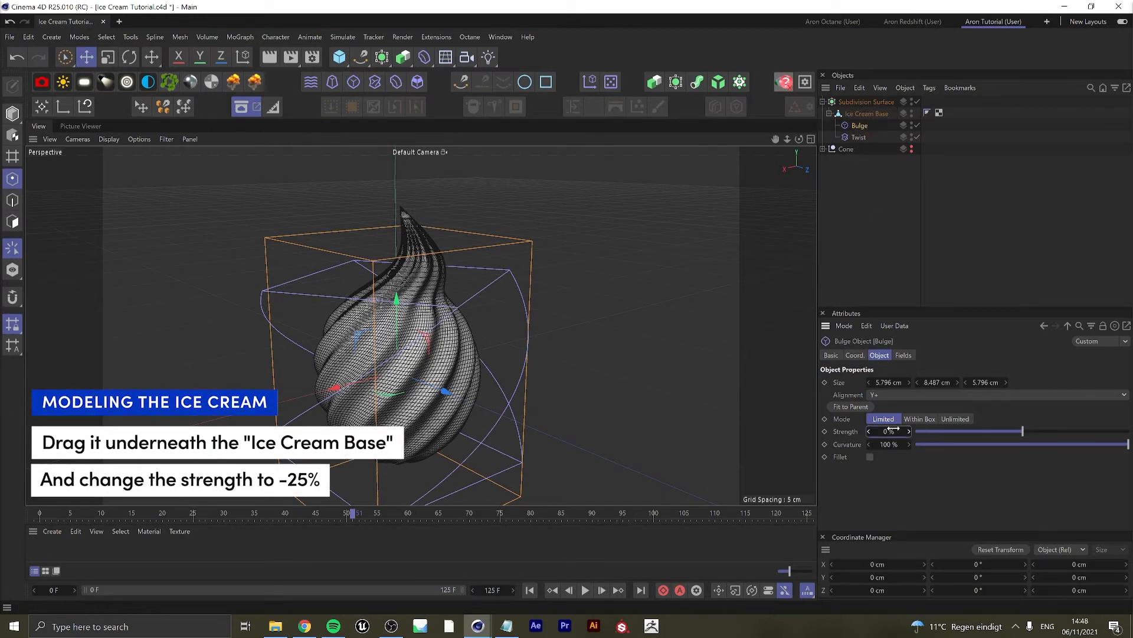
text(-25)
key(Return)
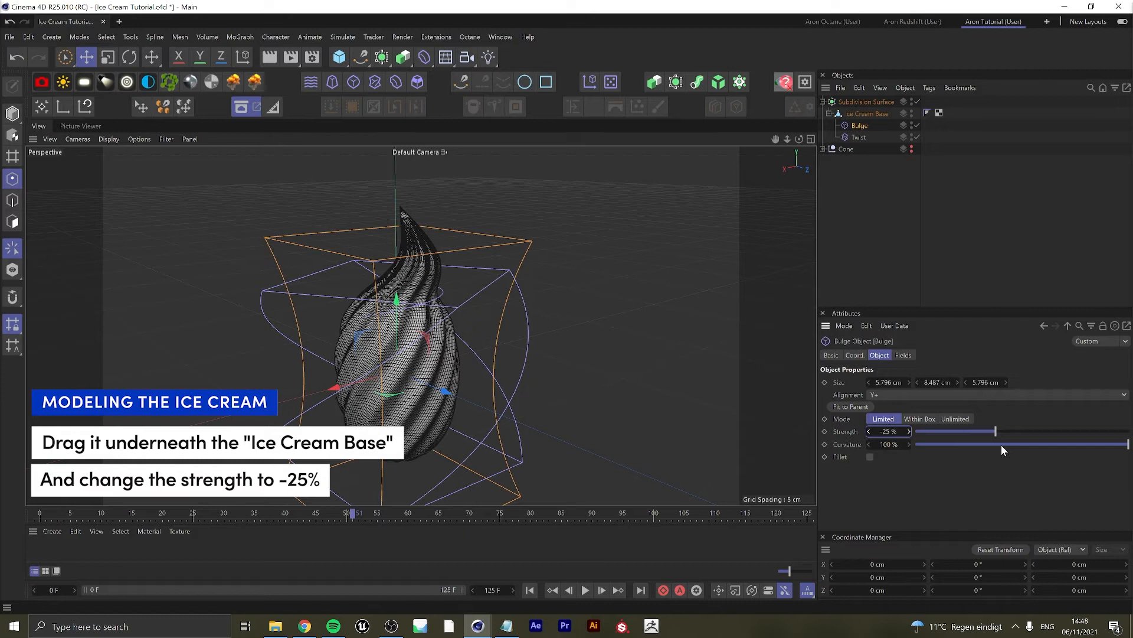
Move the Bulge deformer up about 3 cm so it narrows the tip of the ice cream.
key(e)
drag(398, 334, 471, 248)
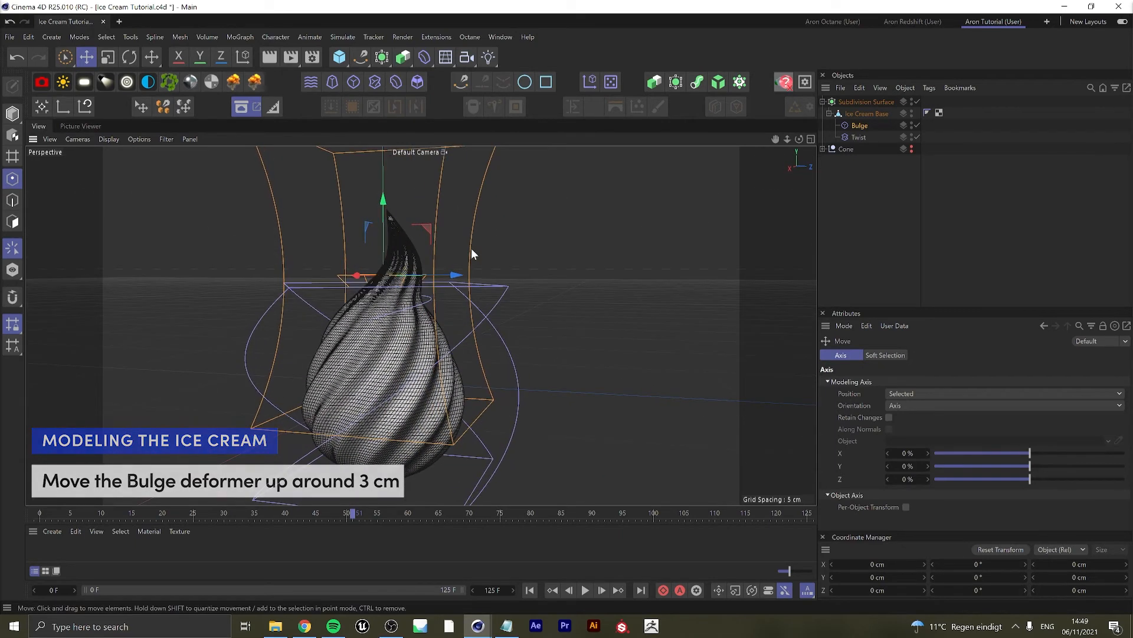
alt+right_drag(400, 315, 390, 303)
alt+middle_drag(441, 295, 405, 277)
click(933, 222)
scroll(344, 273, up, 5)
alt+drag(377, 269, 353, 286)
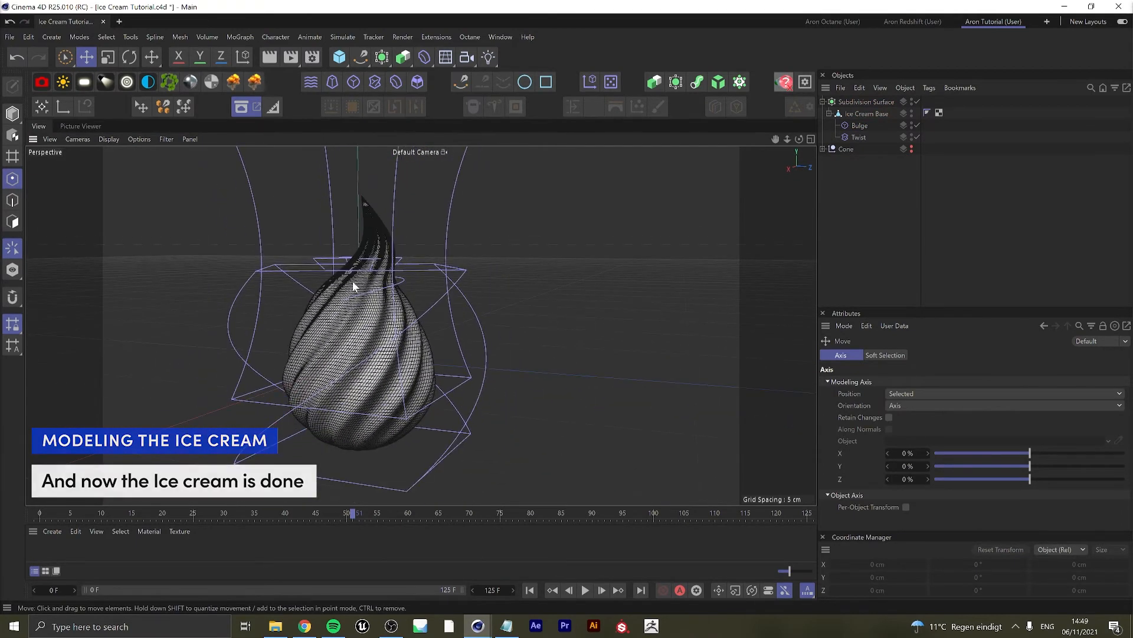
Hide the Bulge and Twist deformers in the editor and set the viewport display to Gouraud shading without lines.
click(861, 125)
click(912, 125)
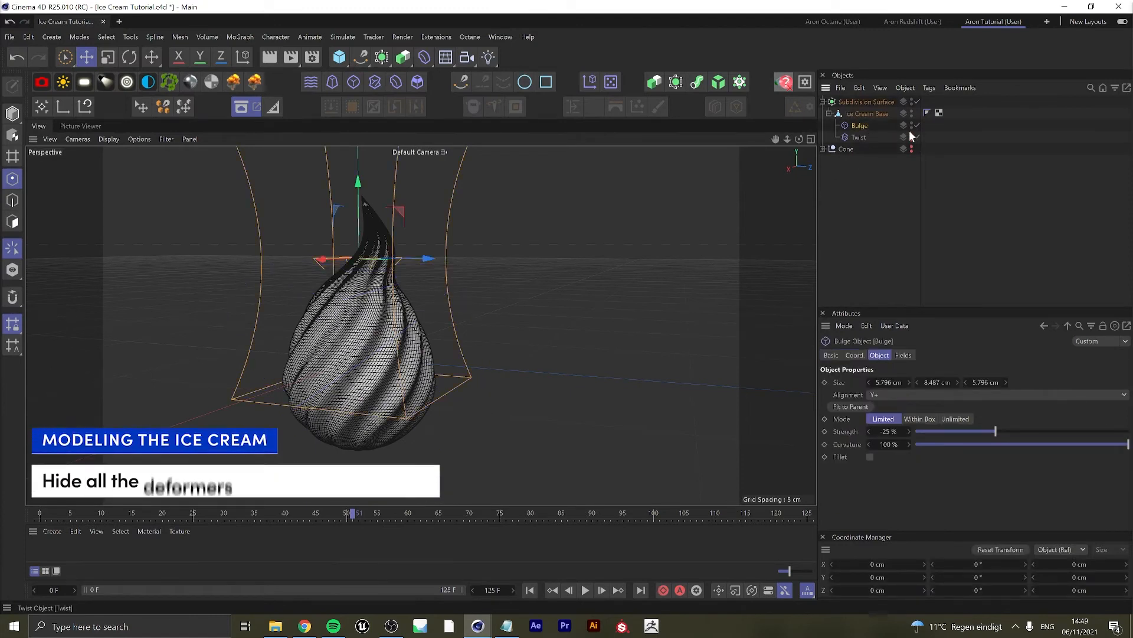
click(912, 137)
click(290, 334)
key(n)
key(a)
mouse_move(381, 314)
alt+mouse_down()
mouse_move(325, 313)
mouse_move(562, 391)
mouse_move(385, 330)
alt+mouse_up()
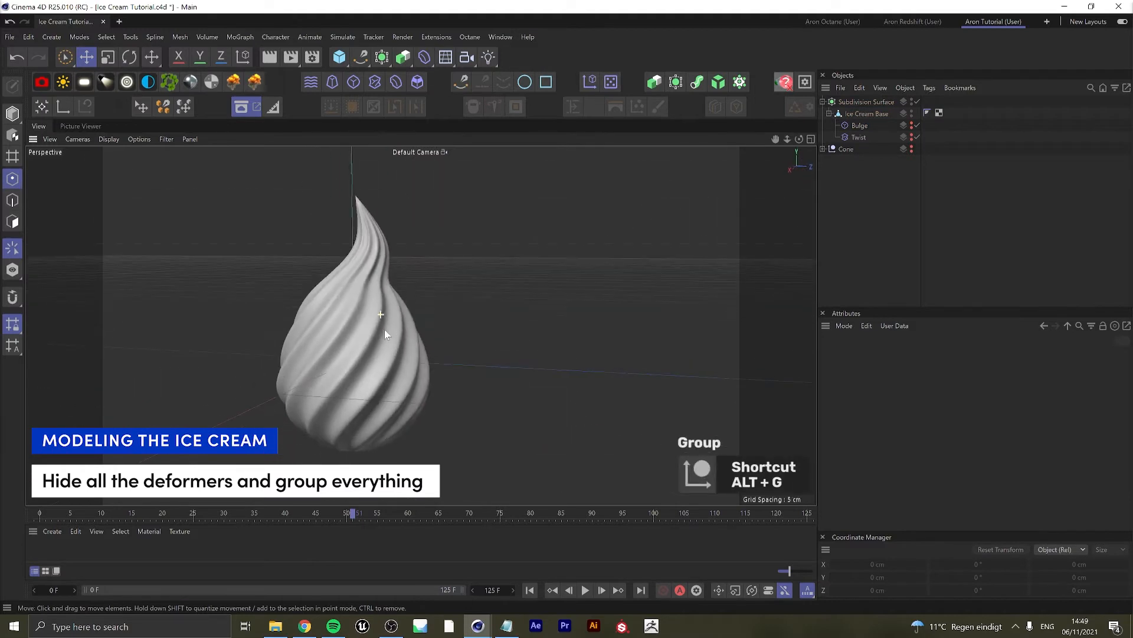
Group the Subdivision Surface with its contents into a null named Ice Cream.
click(841, 103)
key(alt+g)
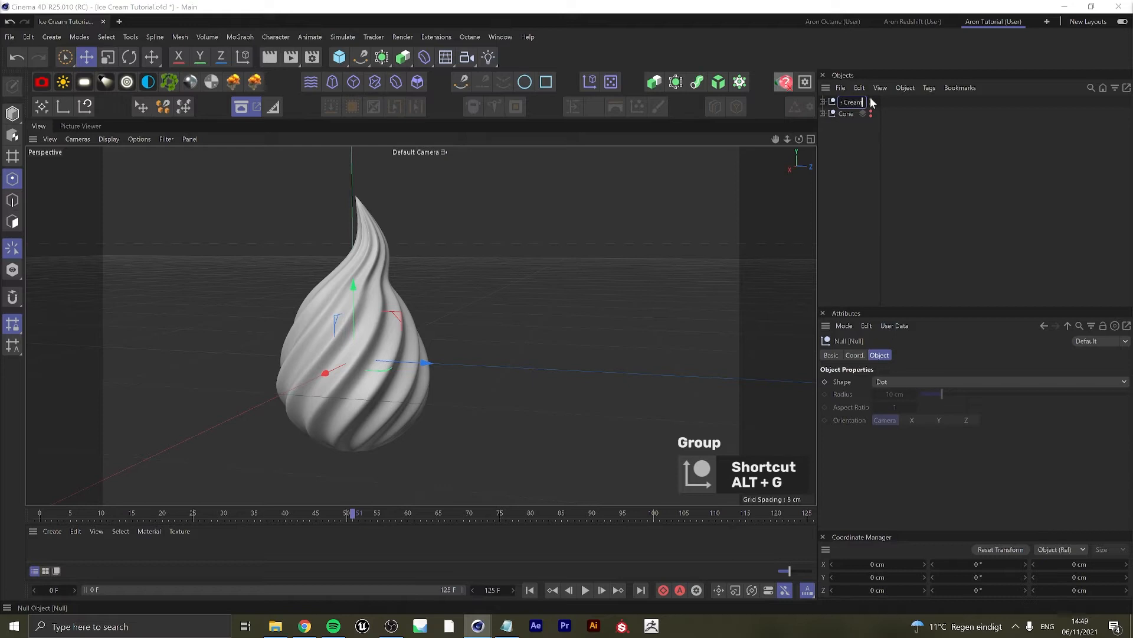
key(o)
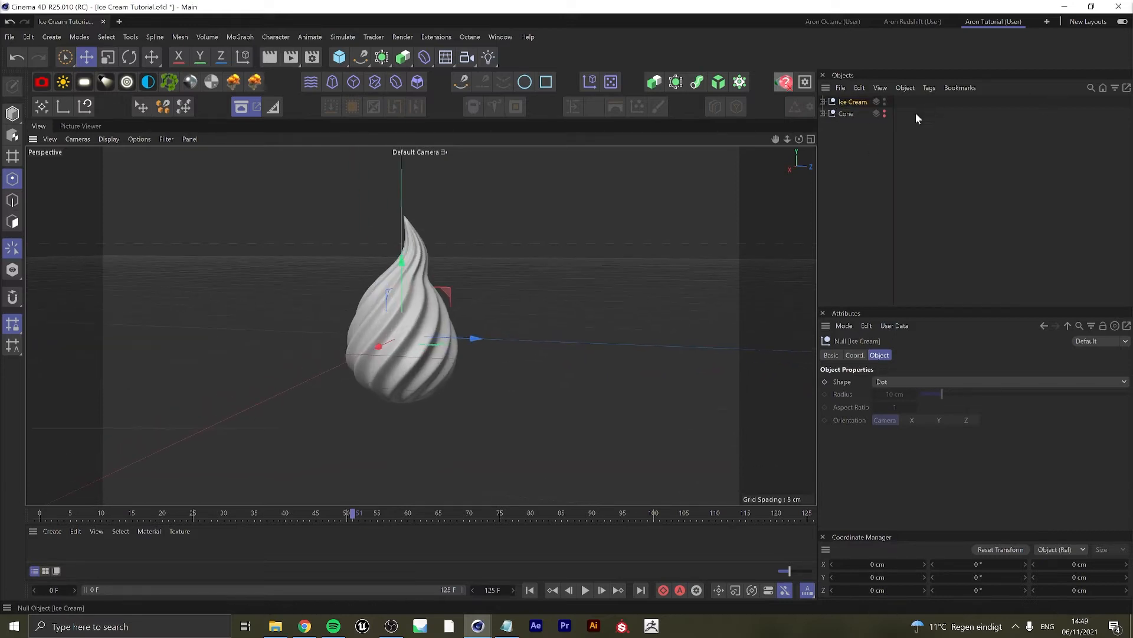
Make the Cone visible again and move the Ice Cream group straight up until it sits in the cone's opening.
click(883, 112)
scroll(454, 302, down, 3)
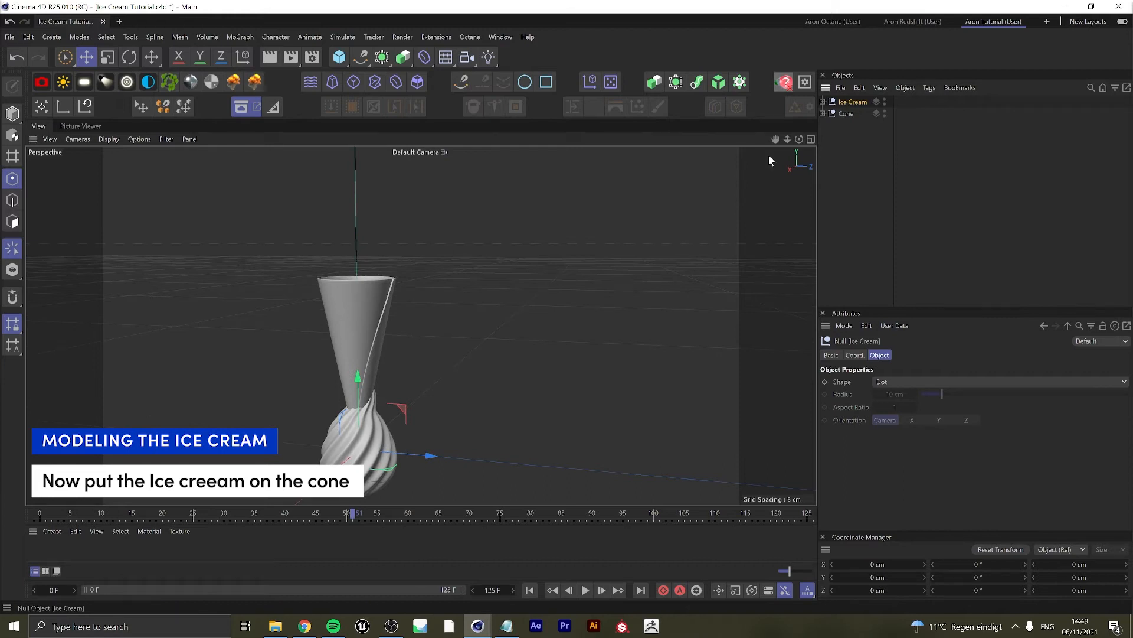
drag(358, 407, 324, 313)
scroll(331, 258, up, 3)
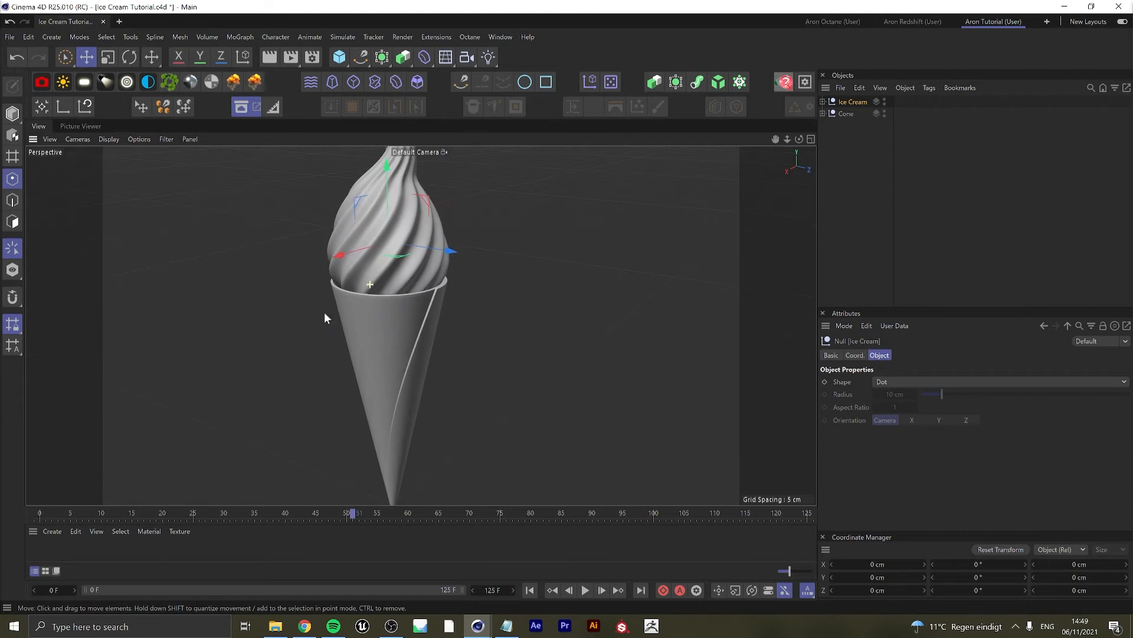
drag(390, 214, 390, 218)
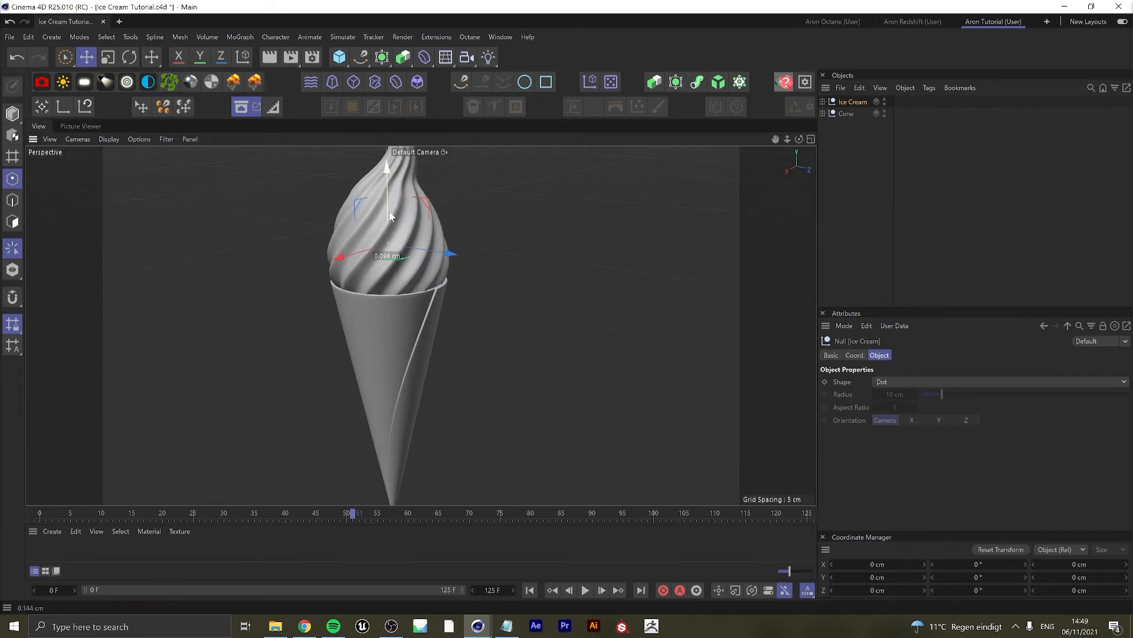
alt+drag(388, 297, 402, 264)
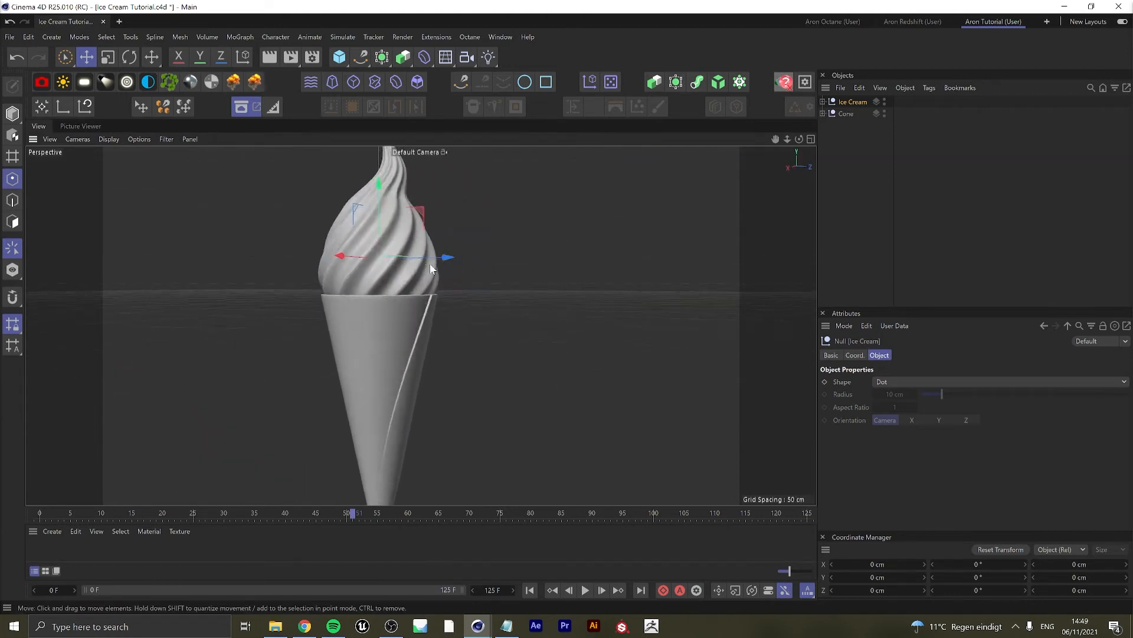
alt+drag(421, 326, 441, 321)
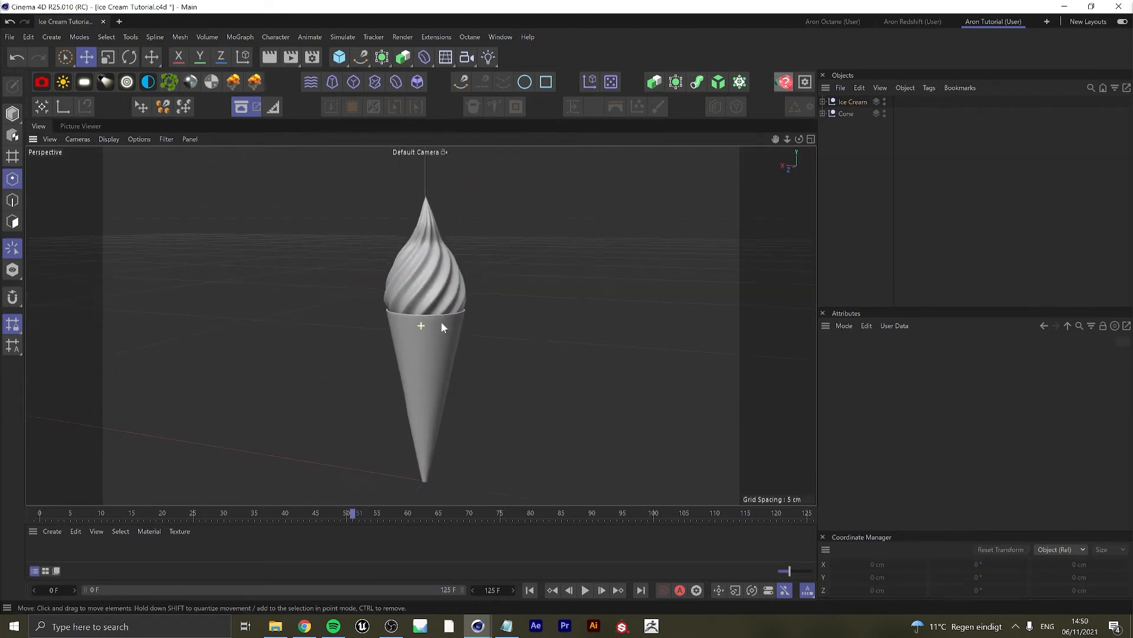
alt+middle_drag(441, 321, 437, 321)
Group the Ice Cream and Cone nulls into a parent null named Ice Cream.
click(849, 103)
shift+click(849, 112)
key(alt+g)
text(Ice Cream)
key(Return)
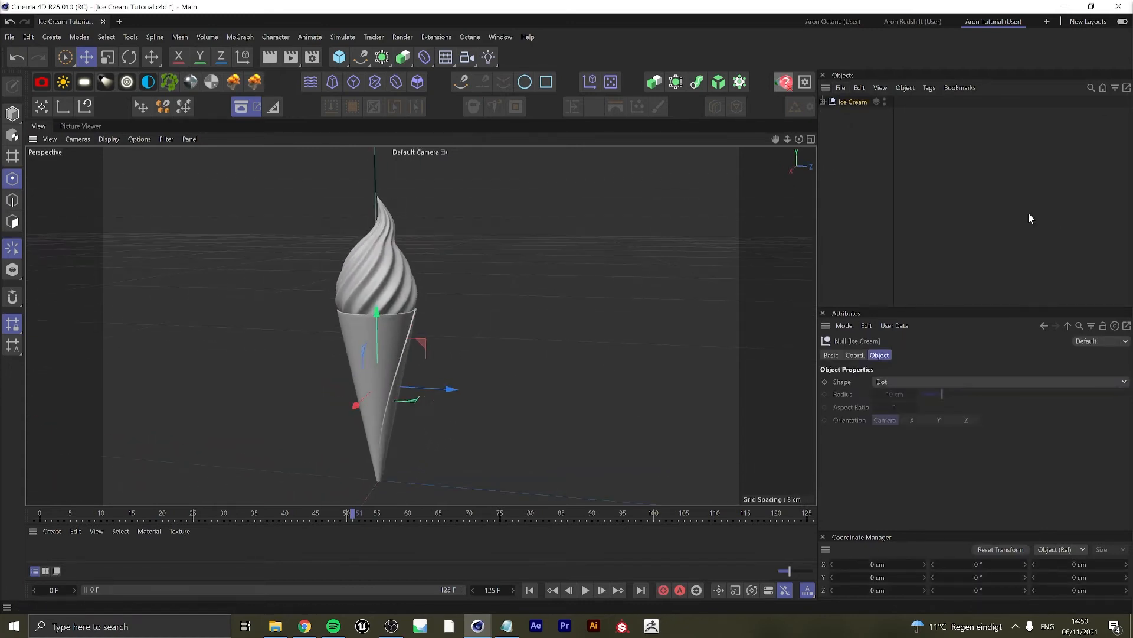
Dock the Octane Live Viewer beside the viewport and start its live render.
click(1028, 213)
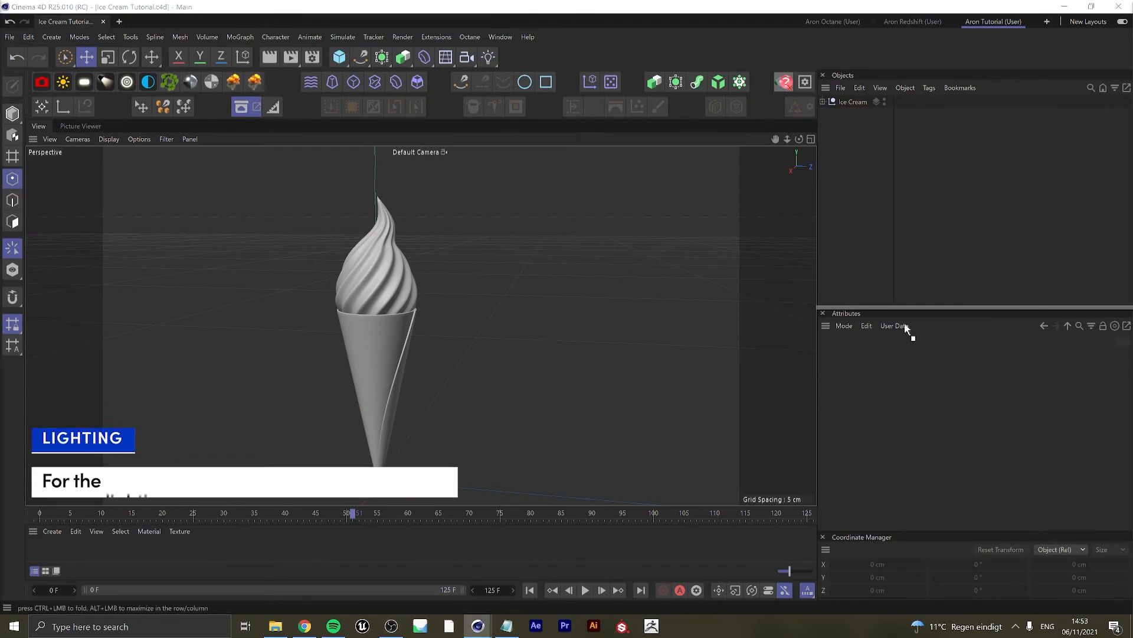
drag(819, 322, 817, 320)
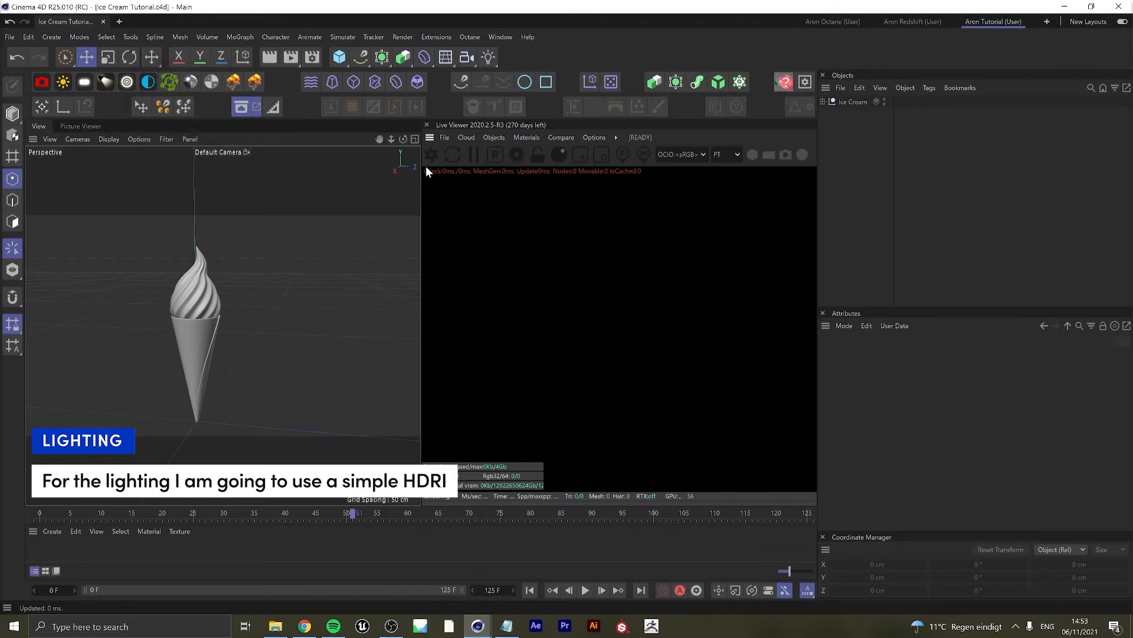
click(428, 157)
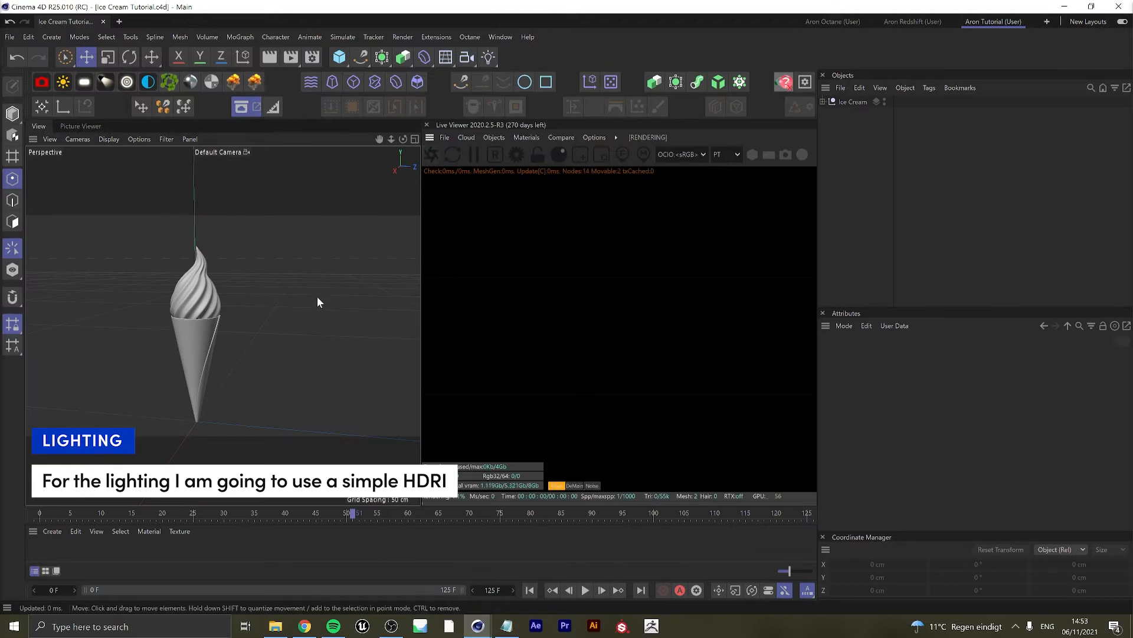
Add an Octane HDRI environment and load GSG_PRO_STUDIOS_METAL_043.exr as its image texture.
alt+middle_drag(204, 356, 228, 347)
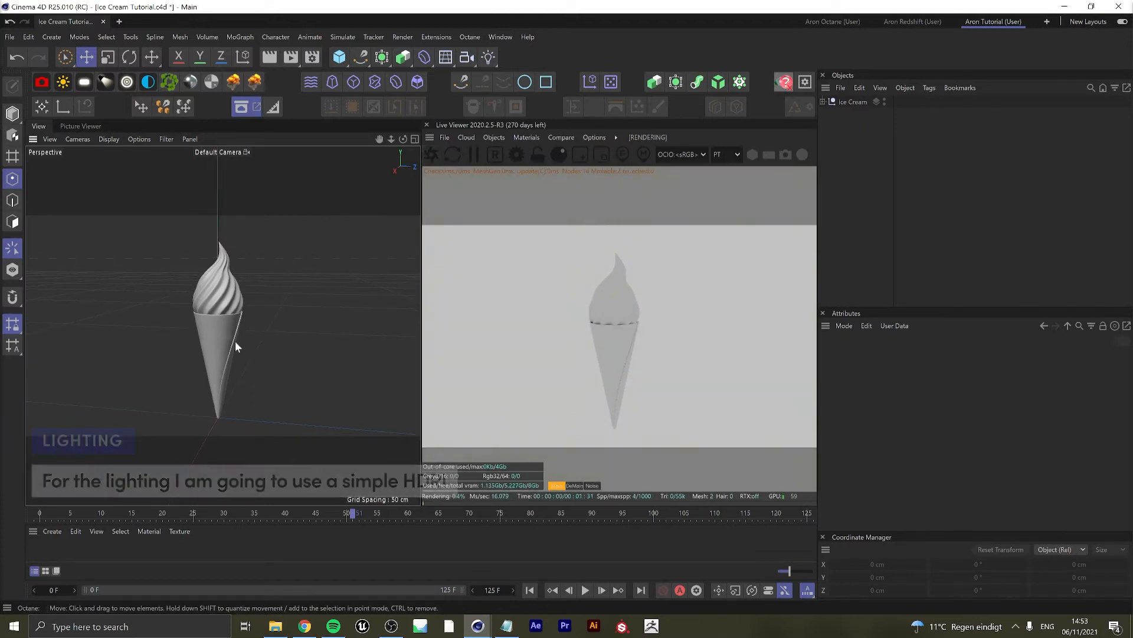
click(147, 82)
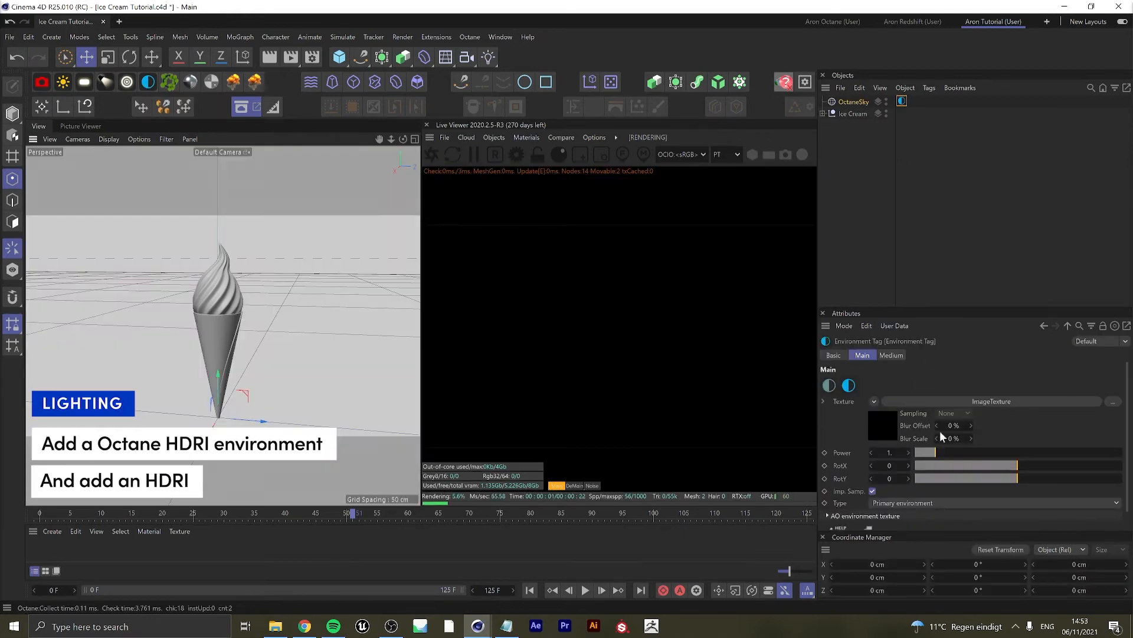
click(937, 400)
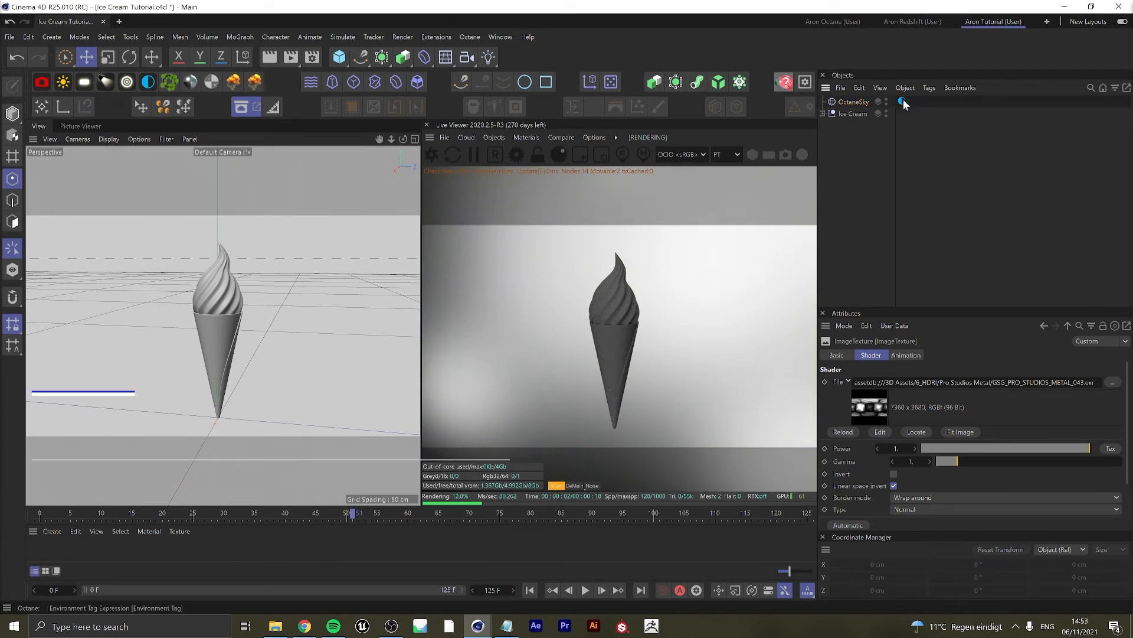
Duplicate the OctaneSky, set the copy's type to Visible environment and give it an RgbSpectrum texture.
click(857, 104)
key(ctrl+c)
key(ctrl+v)
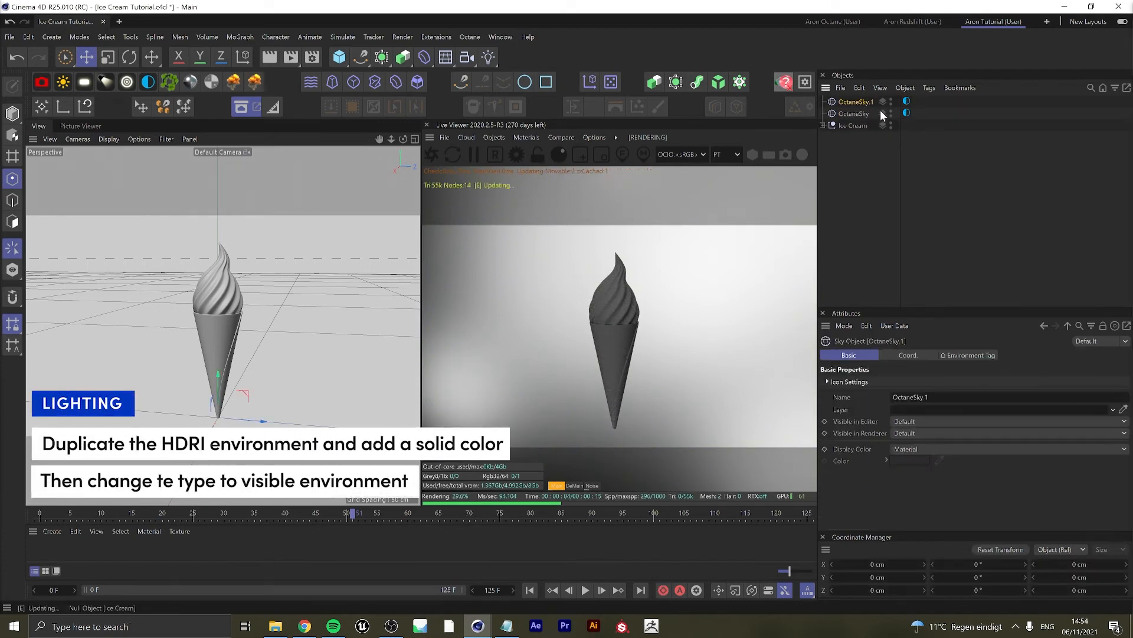
click(906, 102)
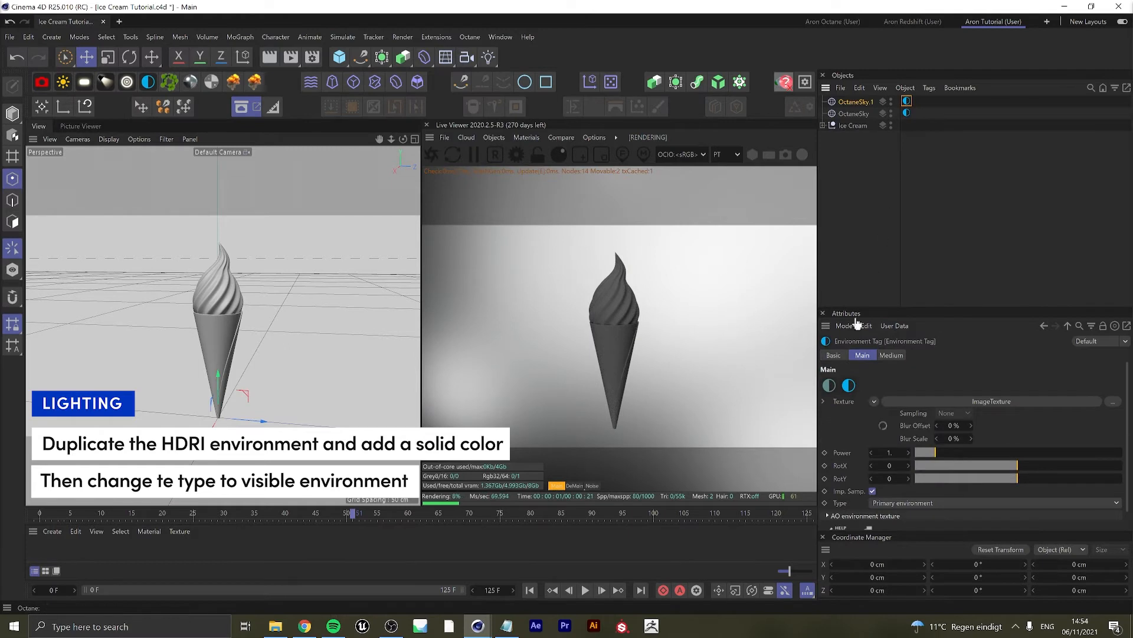
click(902, 503)
click(903, 515)
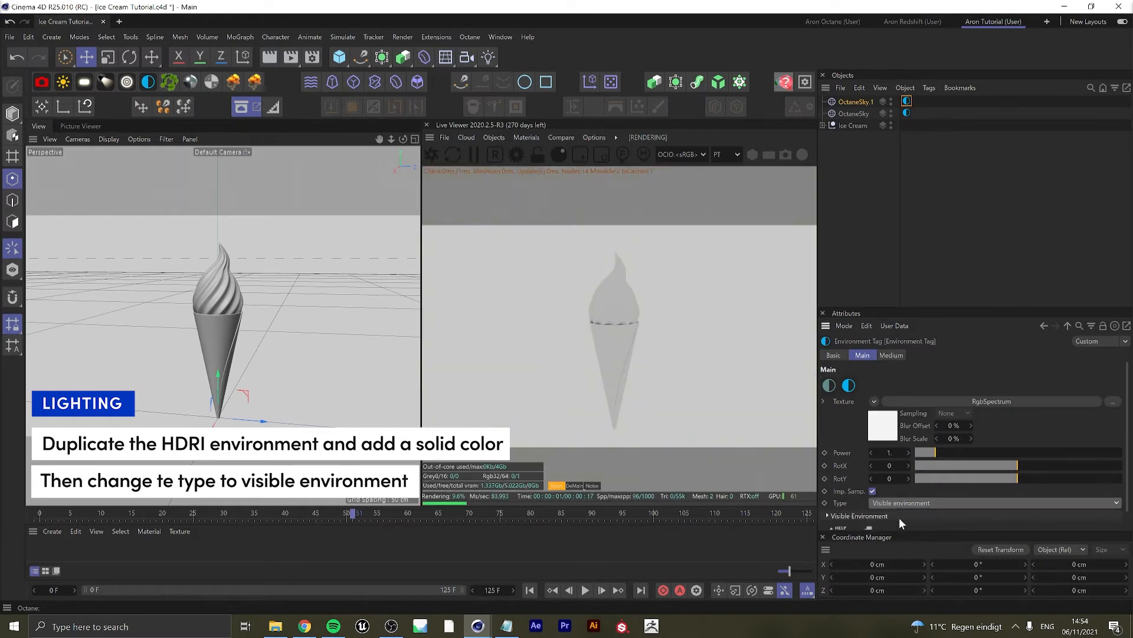
Set the visible environment's solid color to dark grey, about RGB 74, 74, 74.
click(883, 427)
click(857, 390)
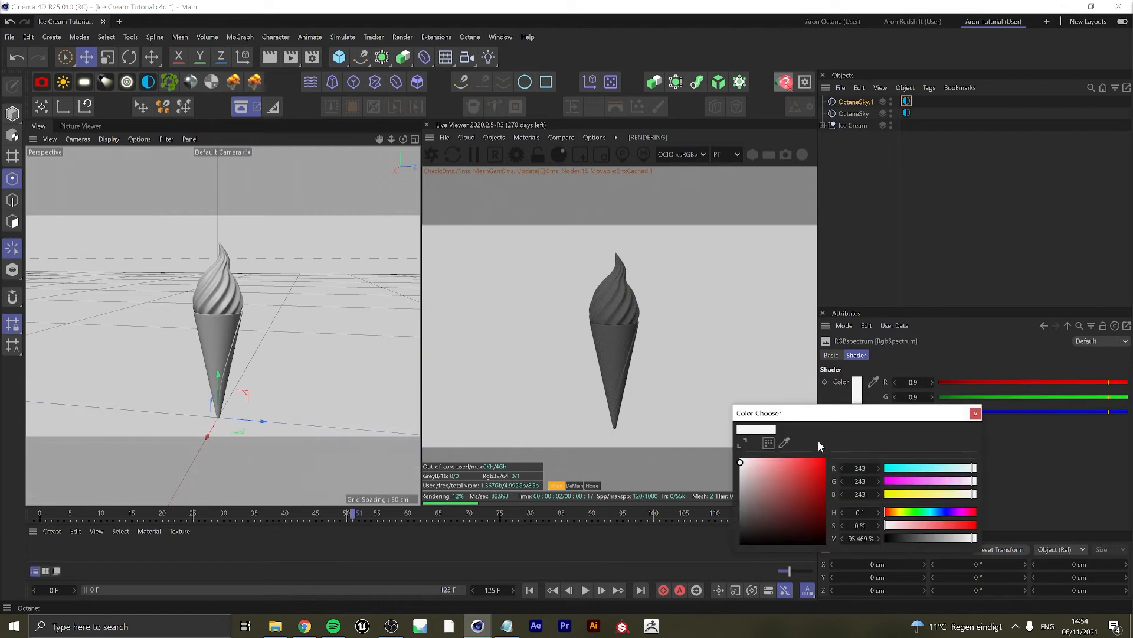
drag(744, 495, 740, 518)
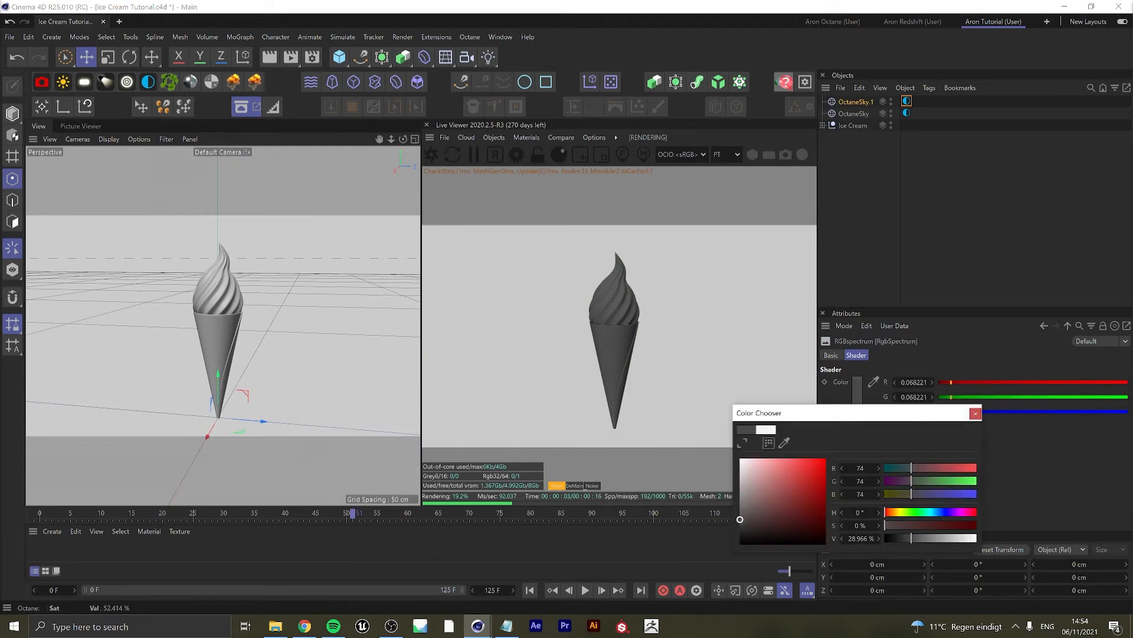
click(976, 413)
Increase the power of the original OctaneSky's HDRI environment.
click(907, 113)
drag(902, 453, 921, 453)
click(892, 247)
Group both OctaneSky objects into a null named Light.
click(859, 111)
shift+click(859, 104)
key(alt+g)
double_click(853, 103)
text(Light)
key(Return)
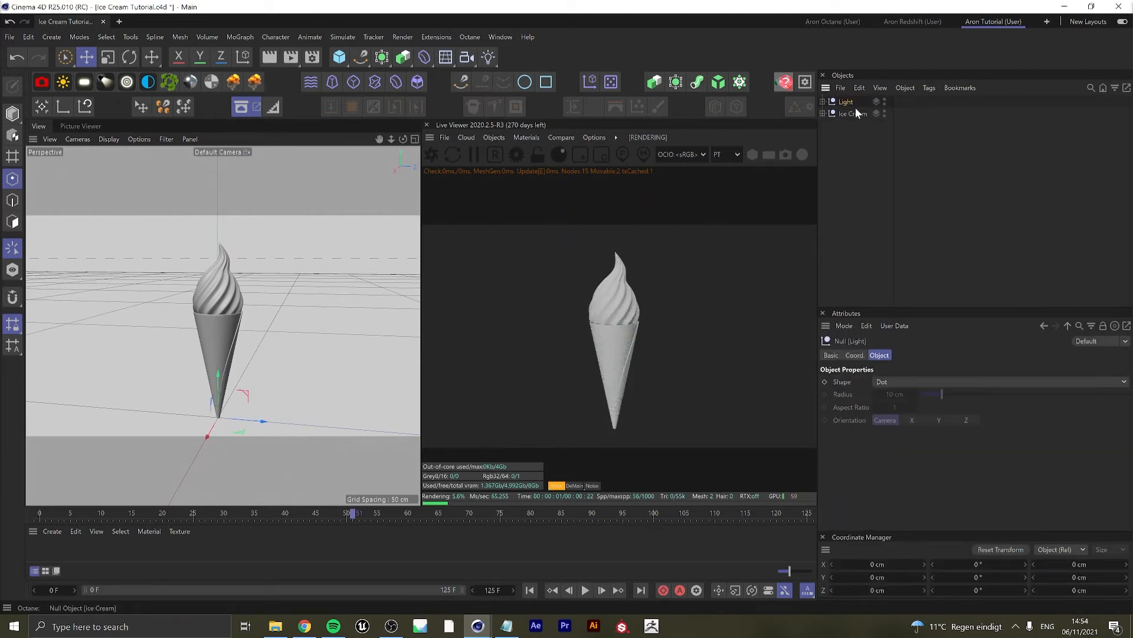
Create an Octane Universal material and rename it Cone.
click(871, 177)
alt+drag(230, 331, 273, 303)
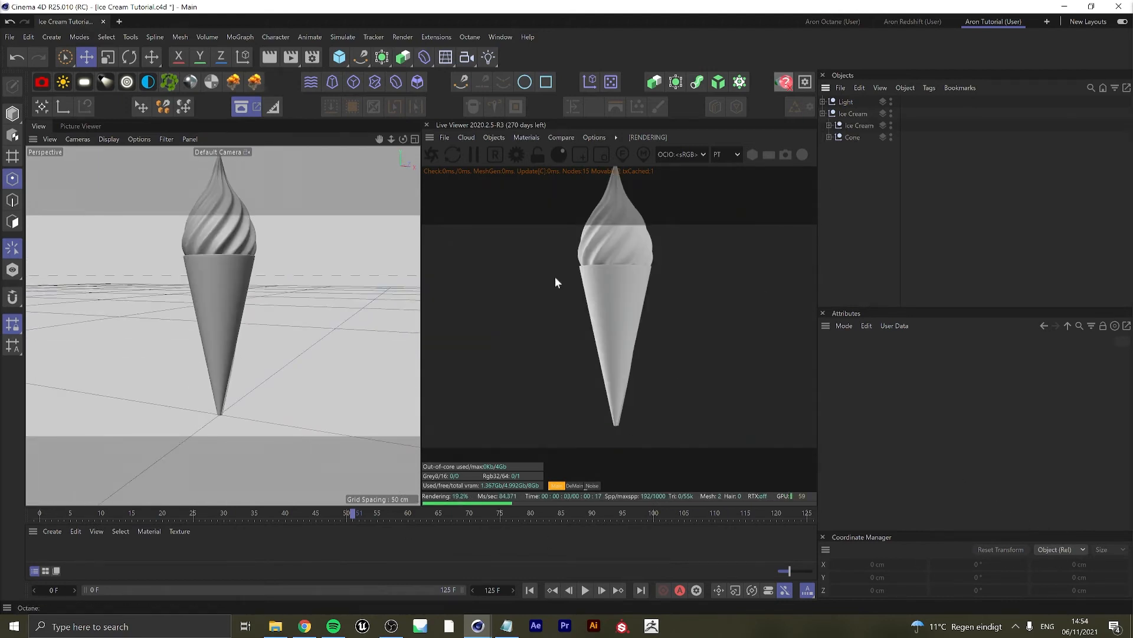
click(188, 83)
right_click(49, 551)
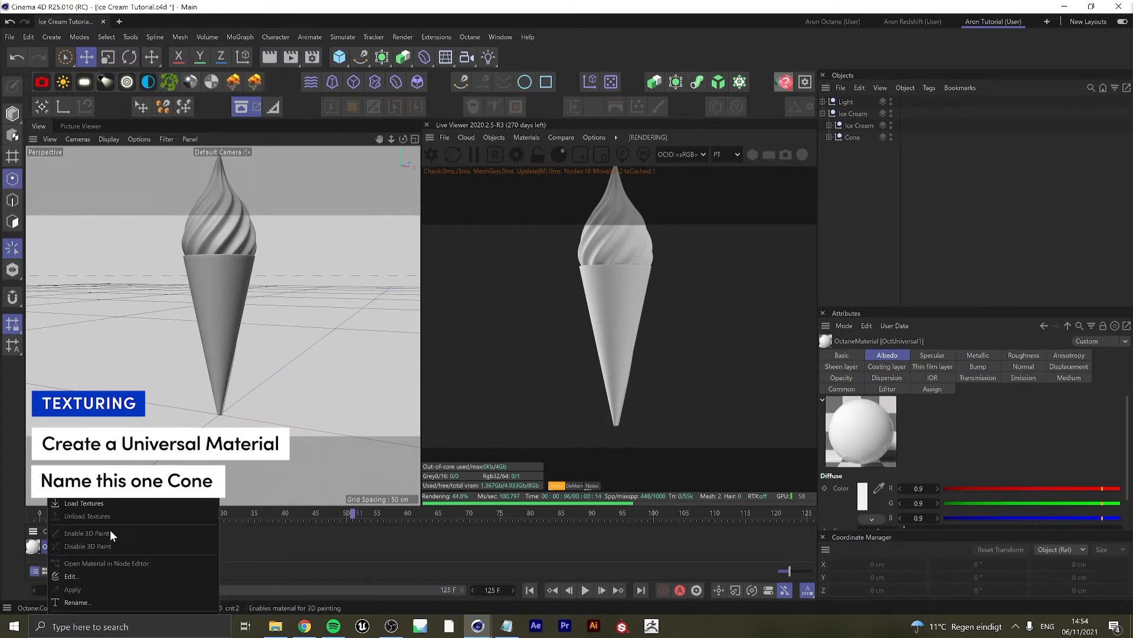
click(76, 601)
text(Cone)
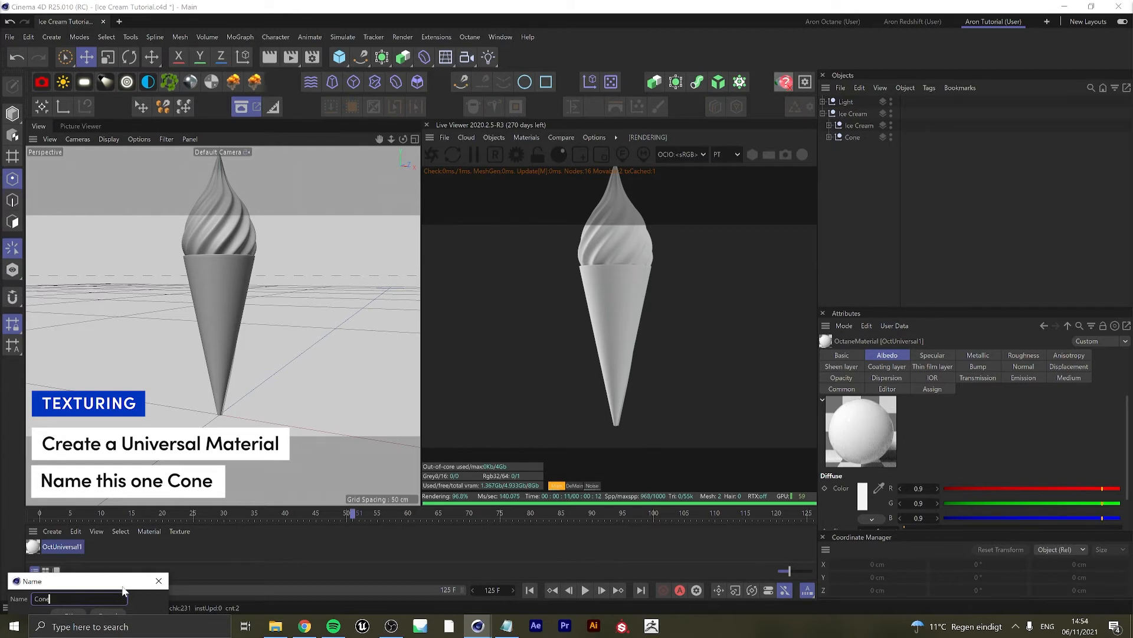
drag(123, 587, 137, 562)
click(83, 589)
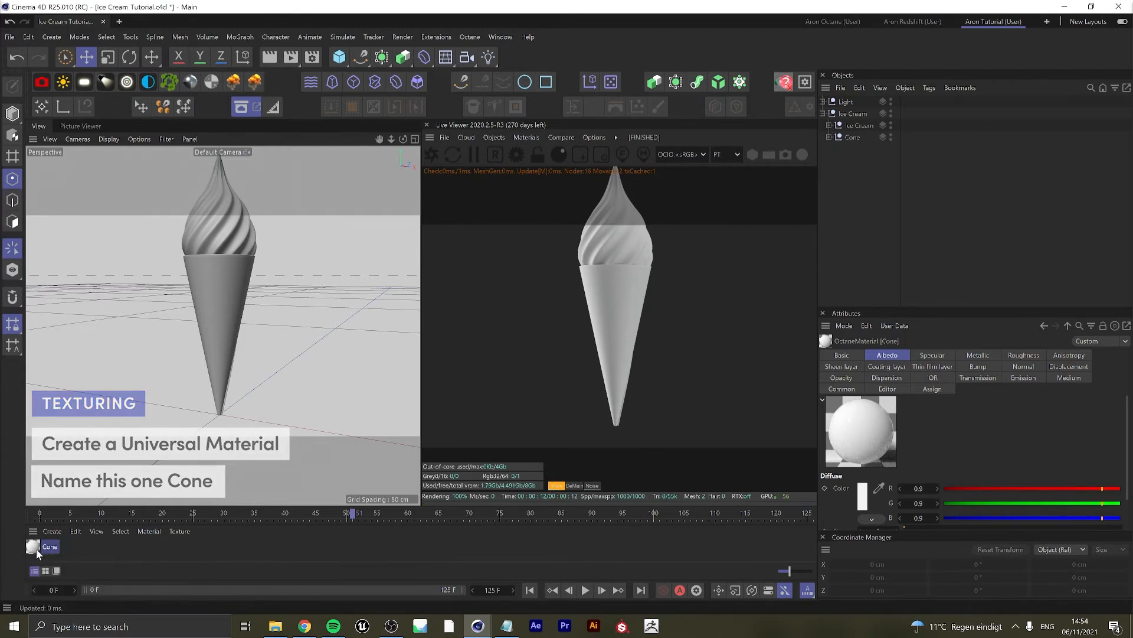
Open the Cone material in the Octane Node Editor and bring in the four cone image textures.
double_click(37, 547)
drag(229, 221, 431, 130)
click(253, 290)
drag(330, 230, 249, 240)
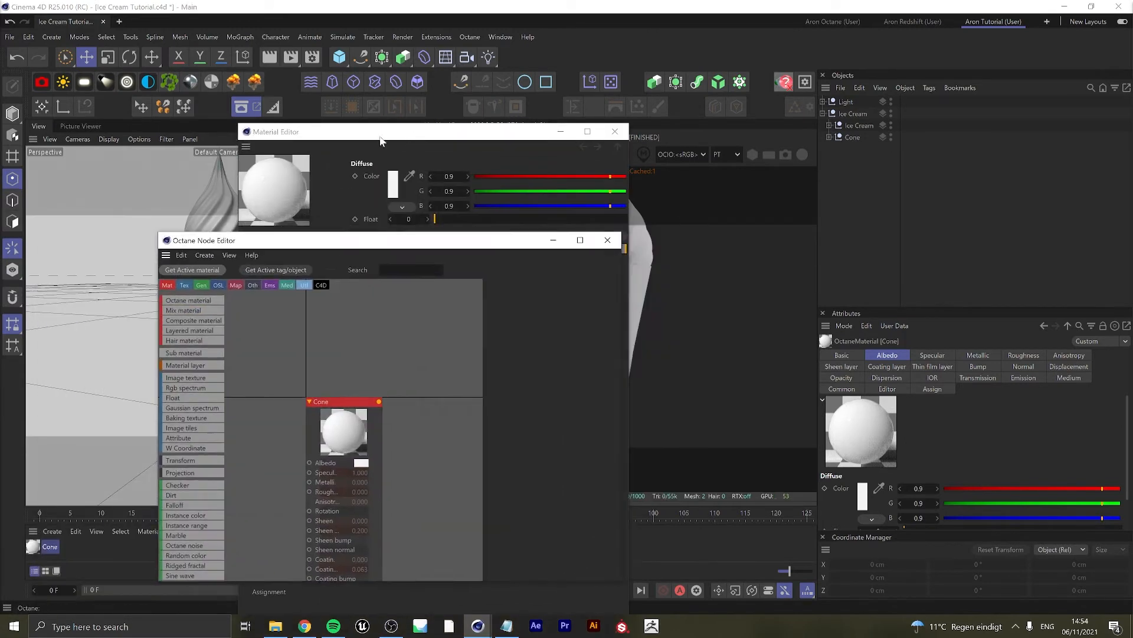
drag(380, 131, 838, 105)
click(1073, 104)
drag(463, 241, 340, 104)
drag(216, 263, 282, 175)
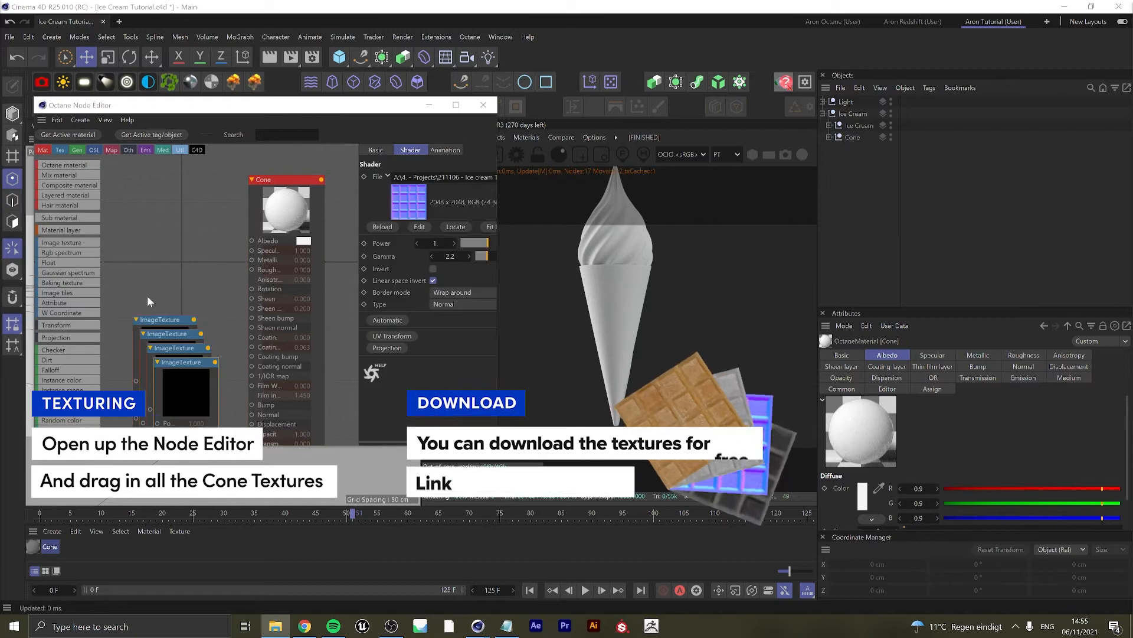
Spread the four stacked image texture nodes apart beside the Cone material node and widen the node editor.
click(164, 264)
scroll(166, 262, down, 2)
scroll(168, 263, down, 1)
scroll(165, 275, up, 2)
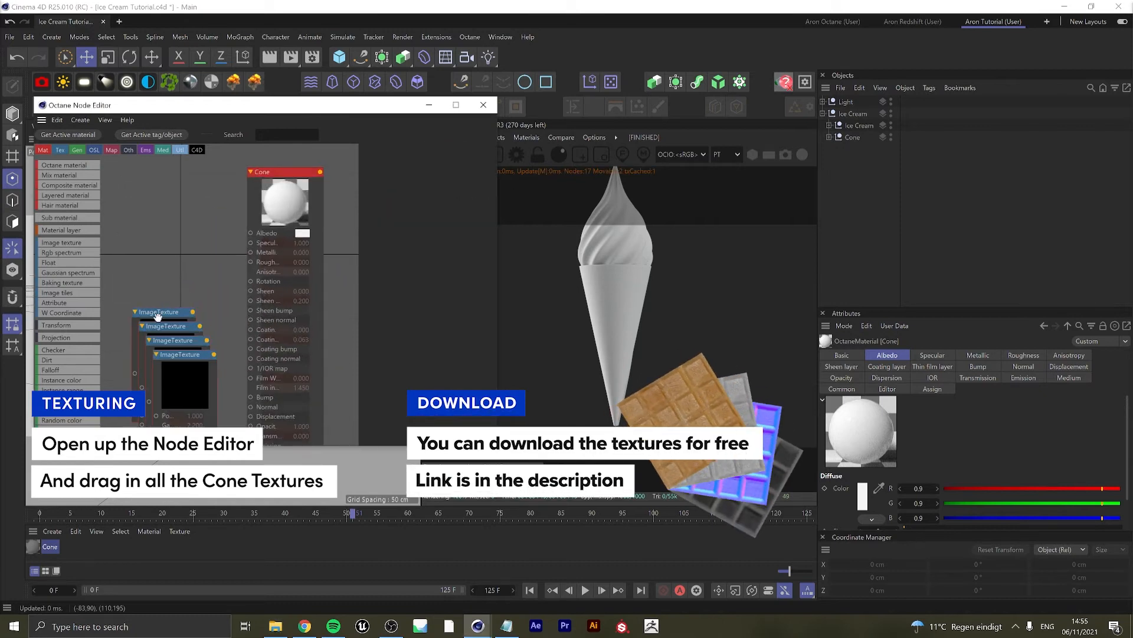
drag(157, 313, 159, 192)
scroll(192, 300, down, 5)
scroll(188, 319, up, 3)
drag(190, 264, 173, 333)
drag(505, 289, 557, 289)
drag(188, 274, 125, 277)
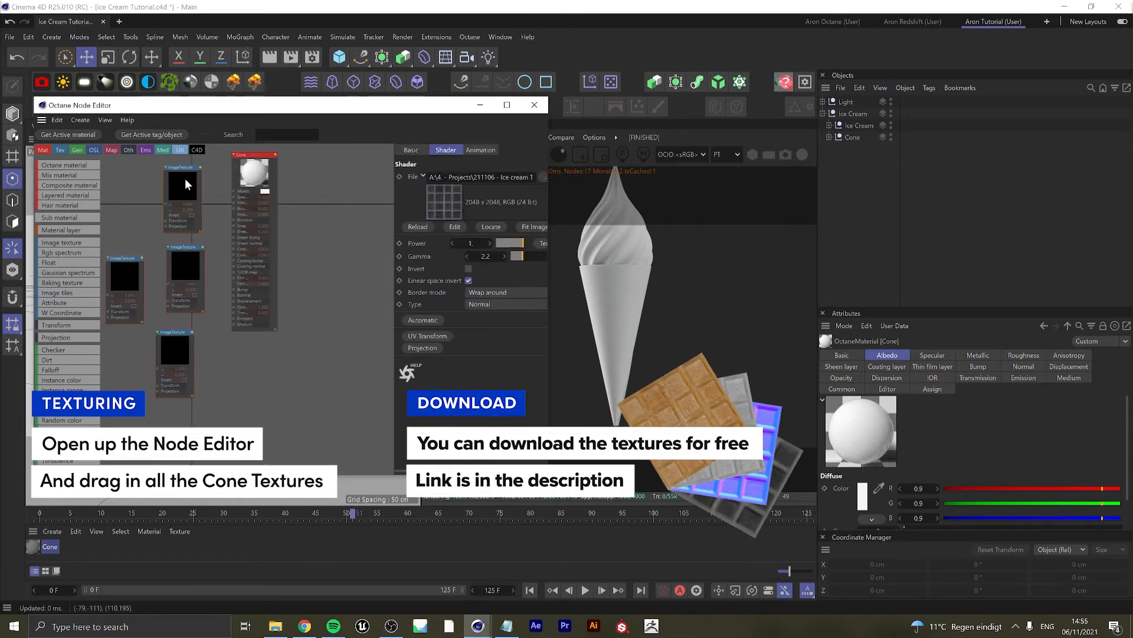
Connect the roughness, albedo and normal textures to the matching Roughness, Albedo and Normal inputs of the Cone material.
drag(201, 168, 234, 209)
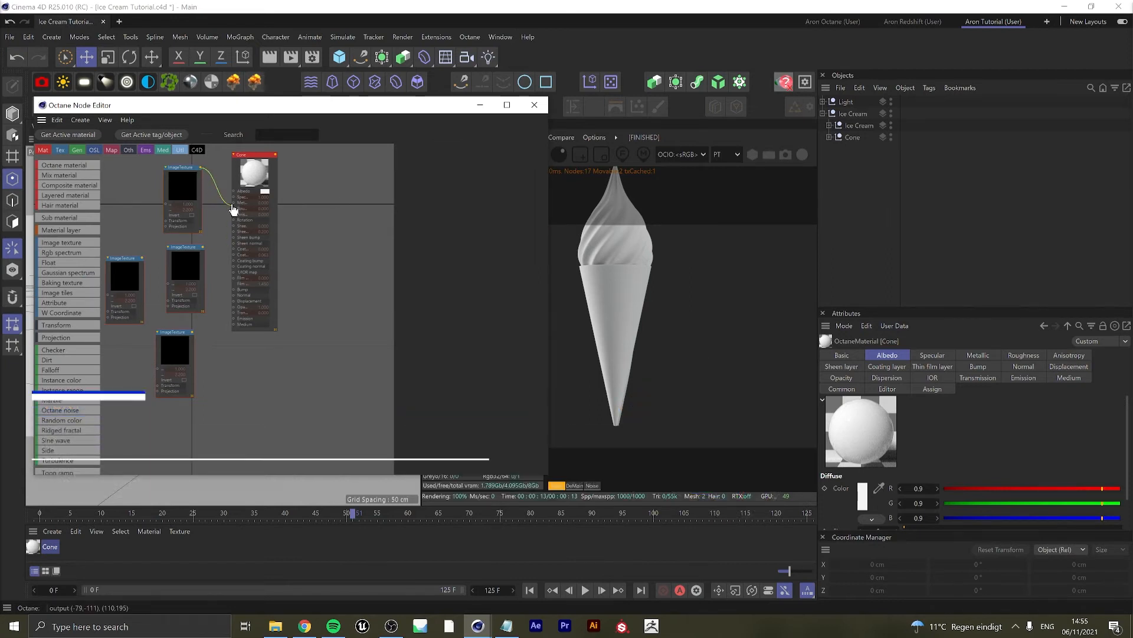
scroll(230, 210, up, 2)
middle_drag(227, 213, 271, 259)
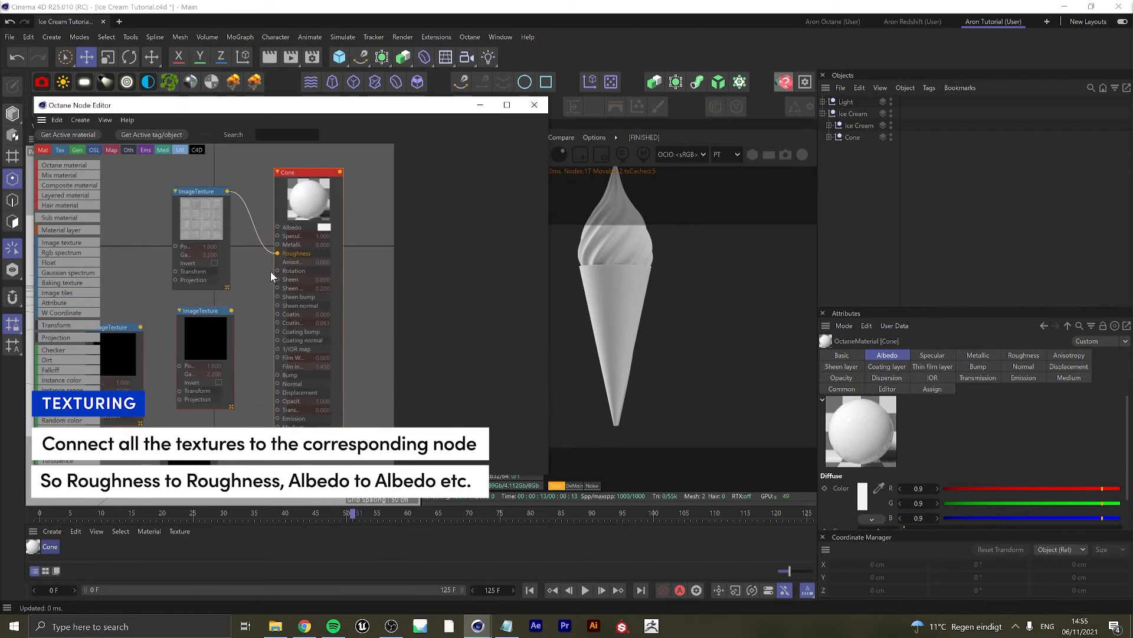
click(215, 328)
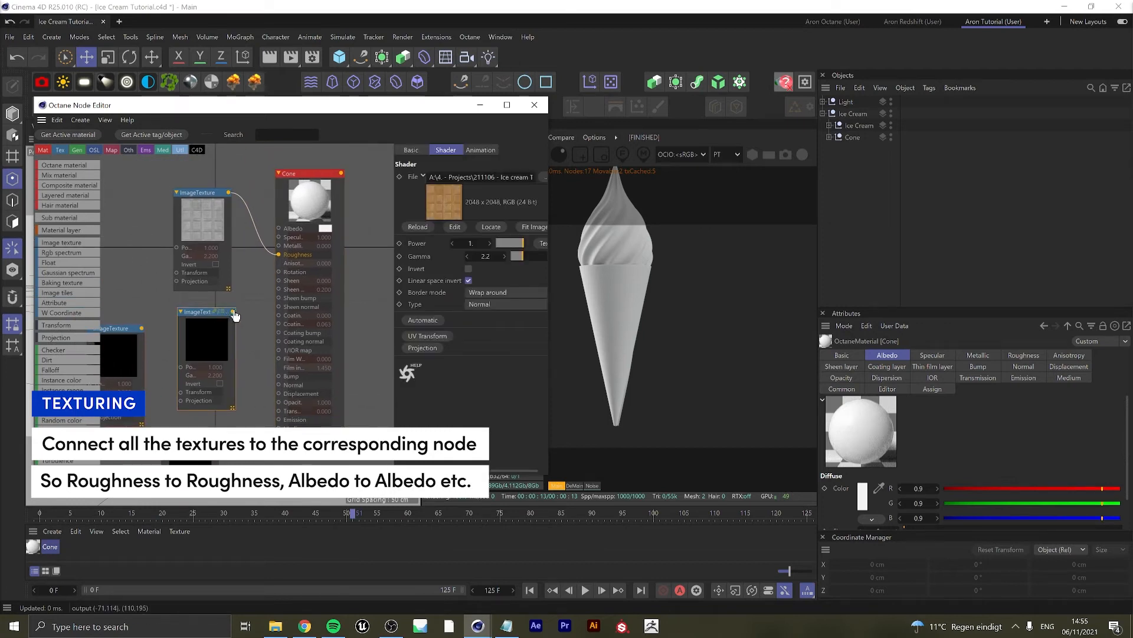
drag(279, 229, 279, 228)
scroll(239, 271, down, 1)
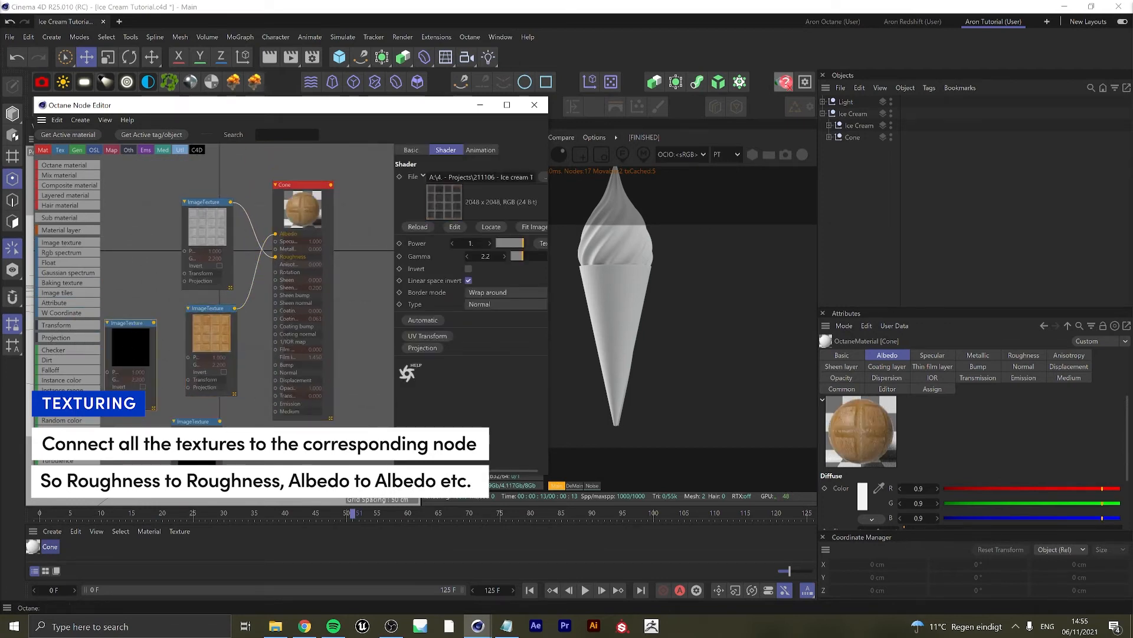
scroll(260, 357, up, 1)
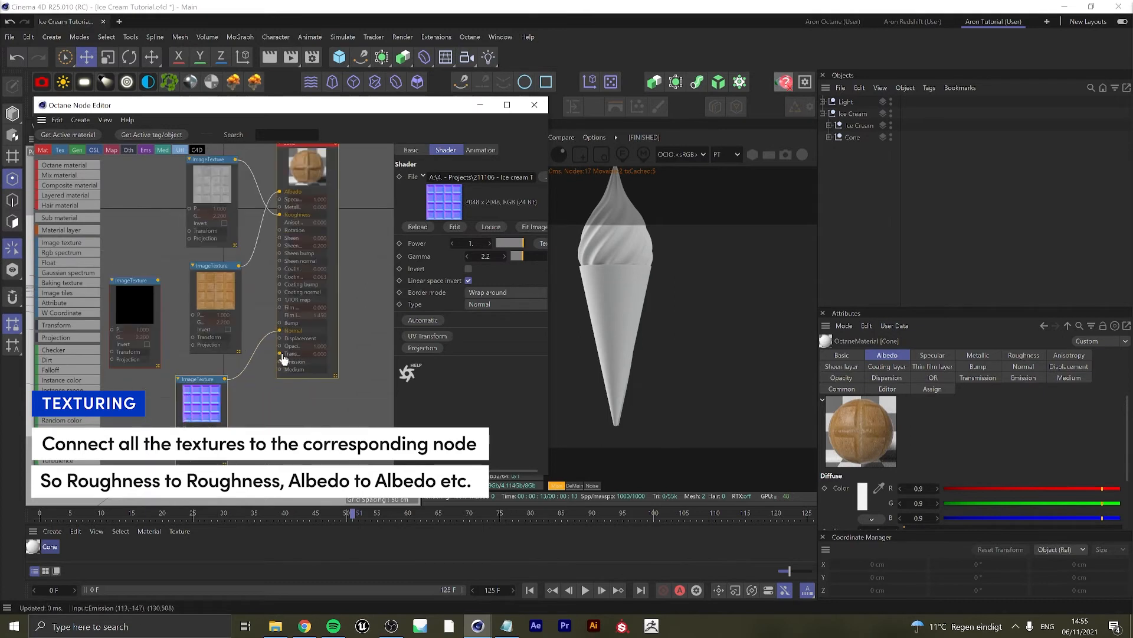
Add a displacement node to the Cone material with height 0.1 cm and detail 2048x2048, fed by the displacement texture.
middle_drag(260, 357, 304, 271)
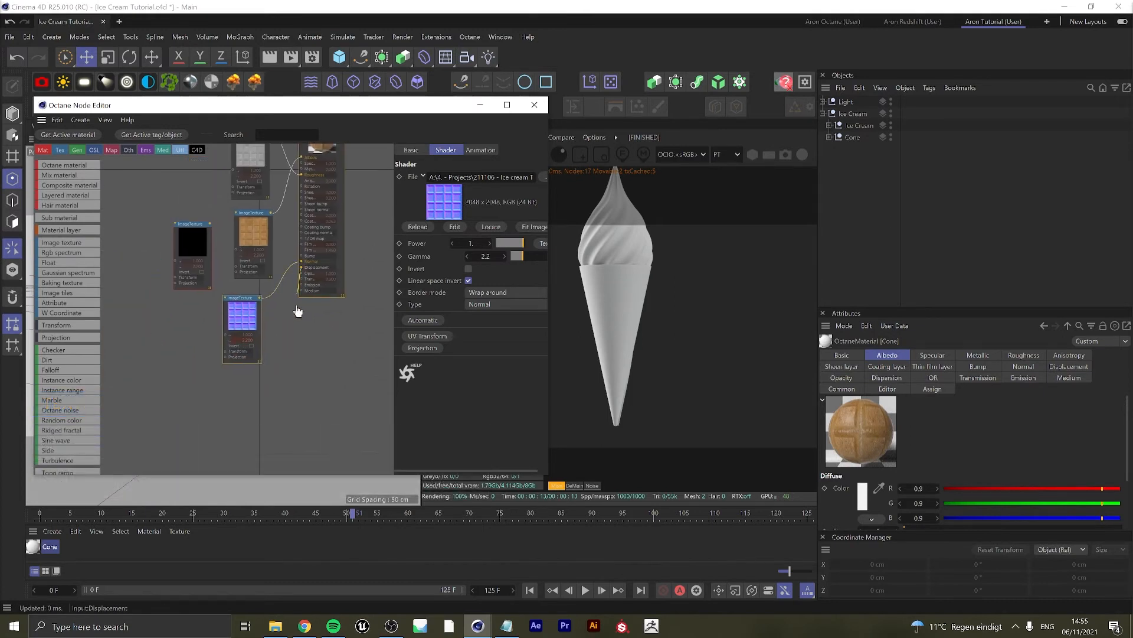
drag(281, 390, 281, 390)
click(346, 382)
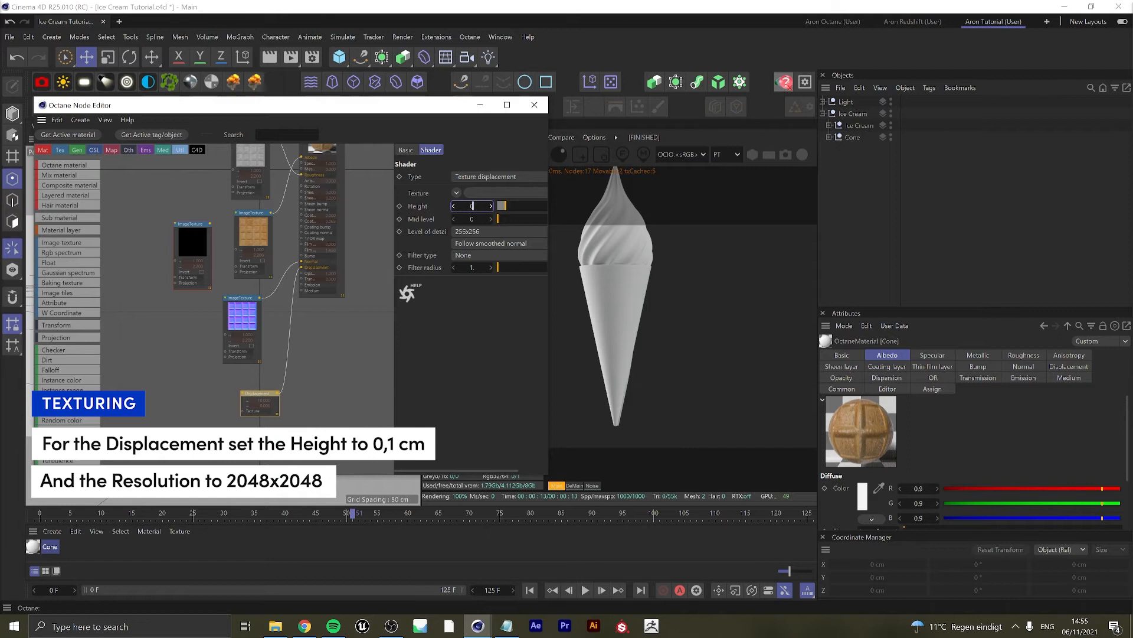
click(482, 231)
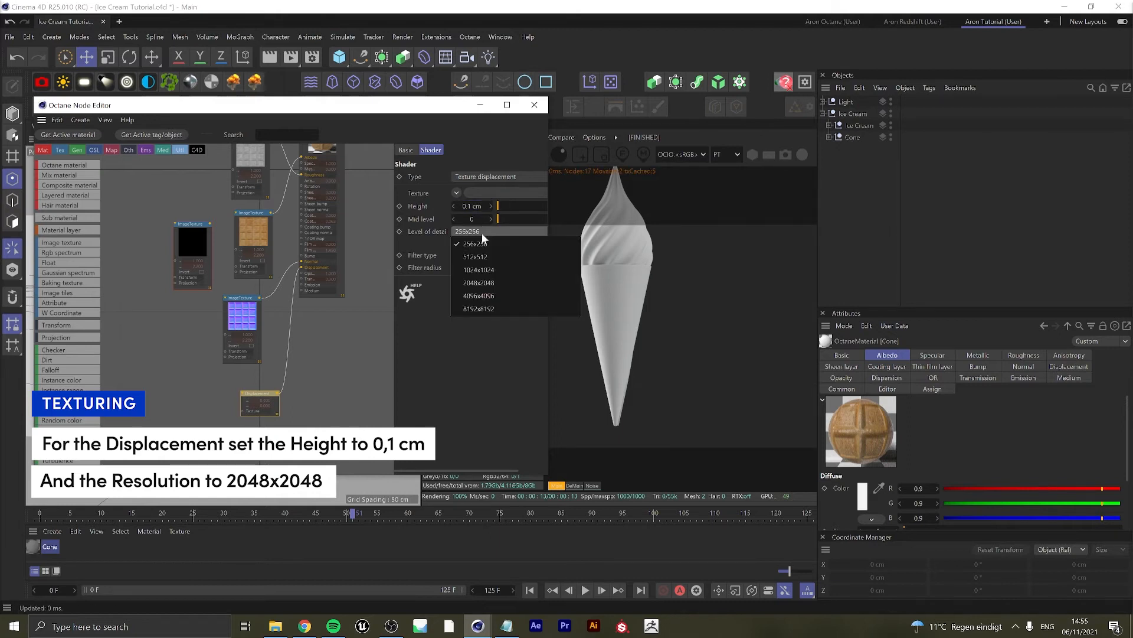
click(476, 281)
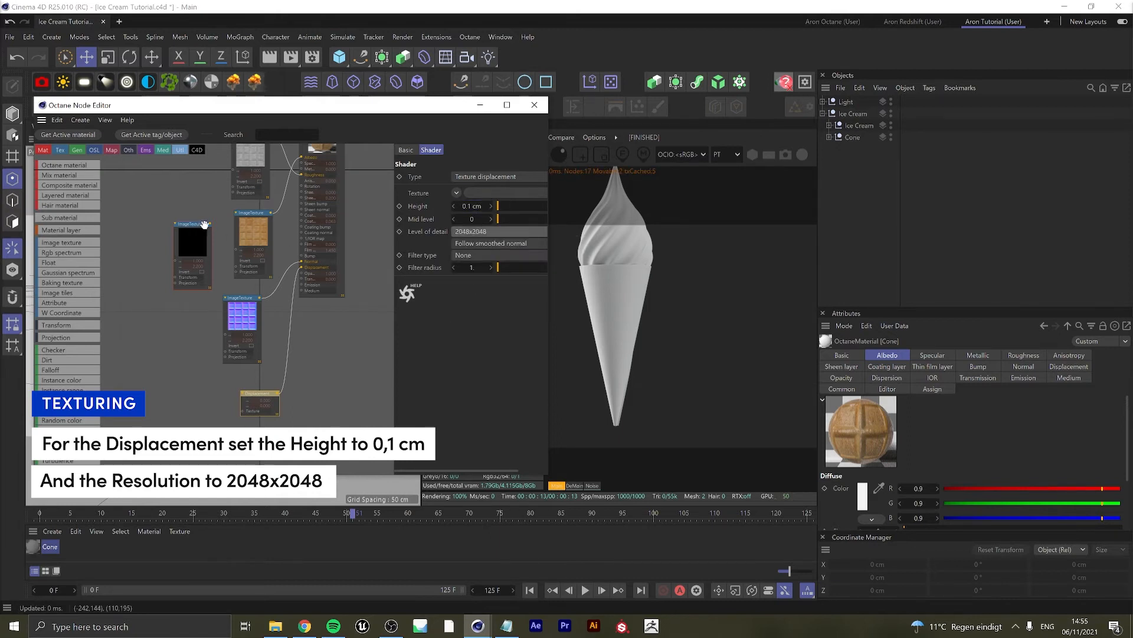
drag(245, 415, 246, 414)
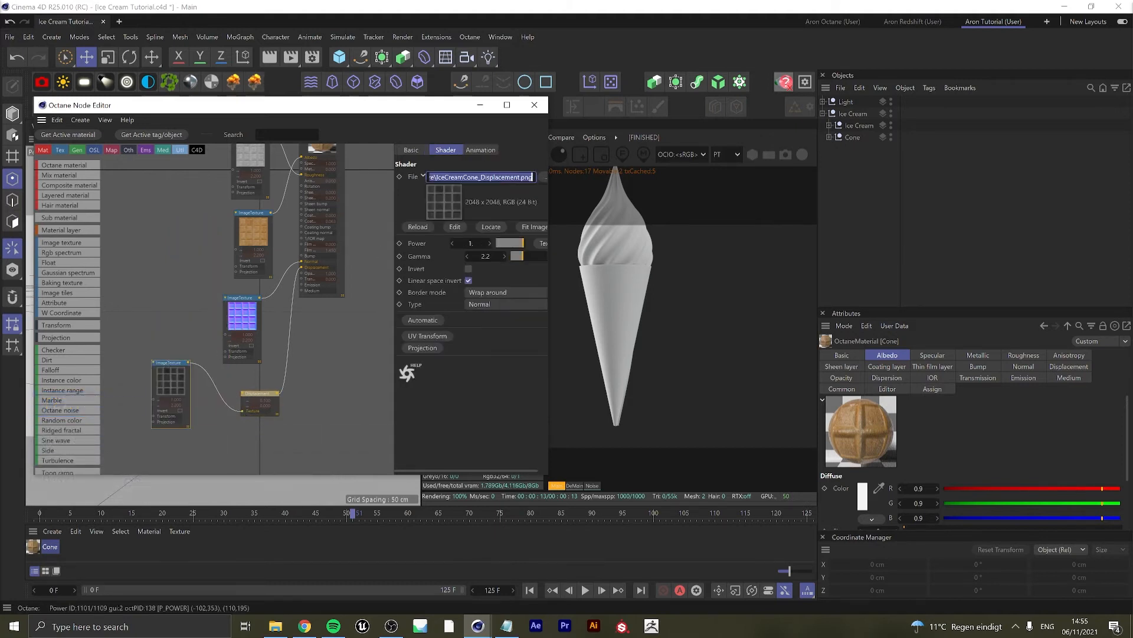
Apply the Cone material to the Cone null and set its projection to Cylindrical.
scroll(271, 285, down, 3)
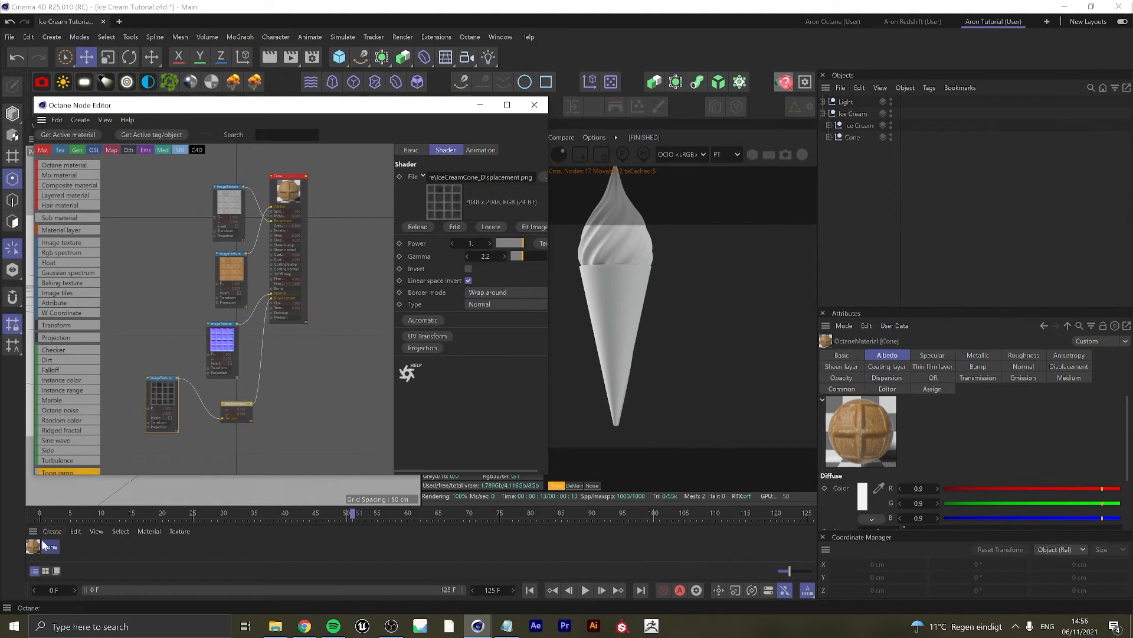
drag(37, 548, 854, 140)
click(534, 104)
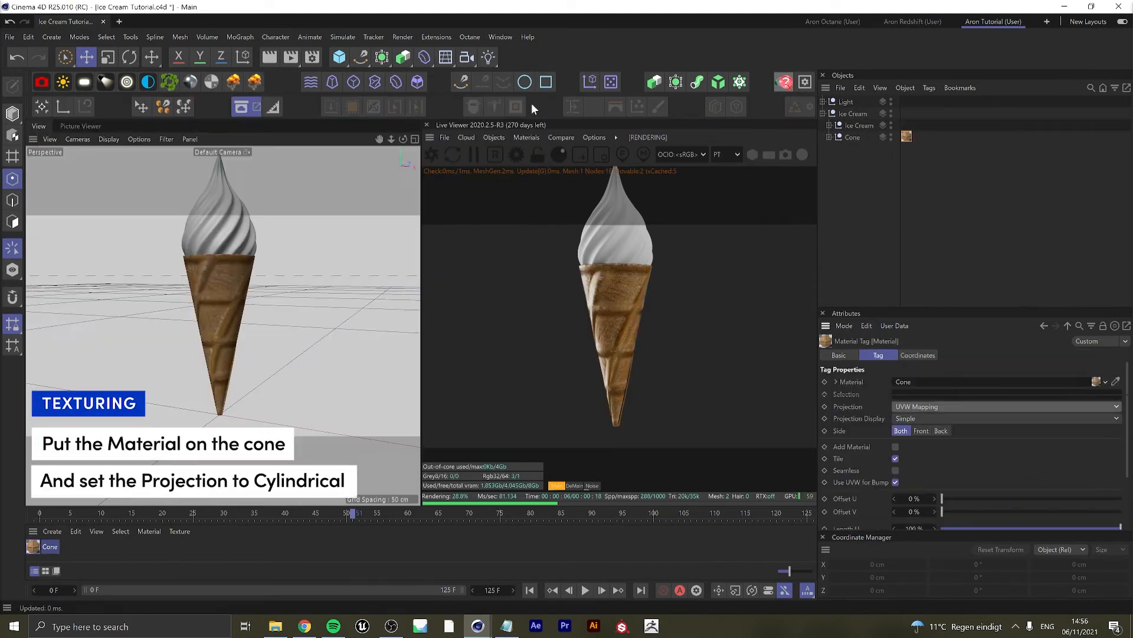
click(940, 407)
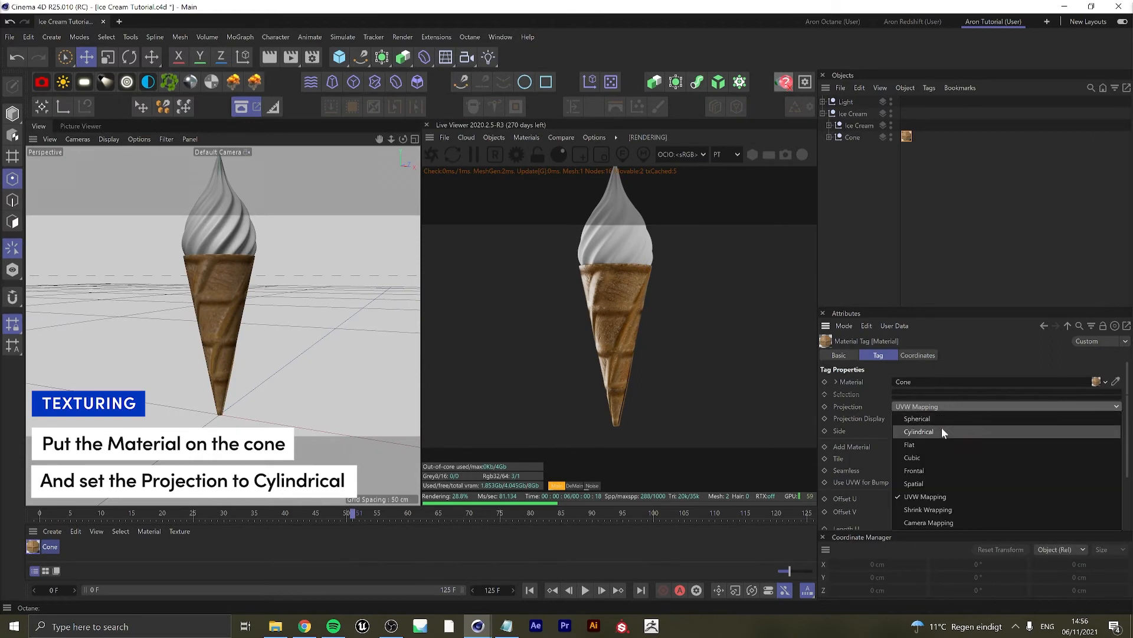
click(941, 427)
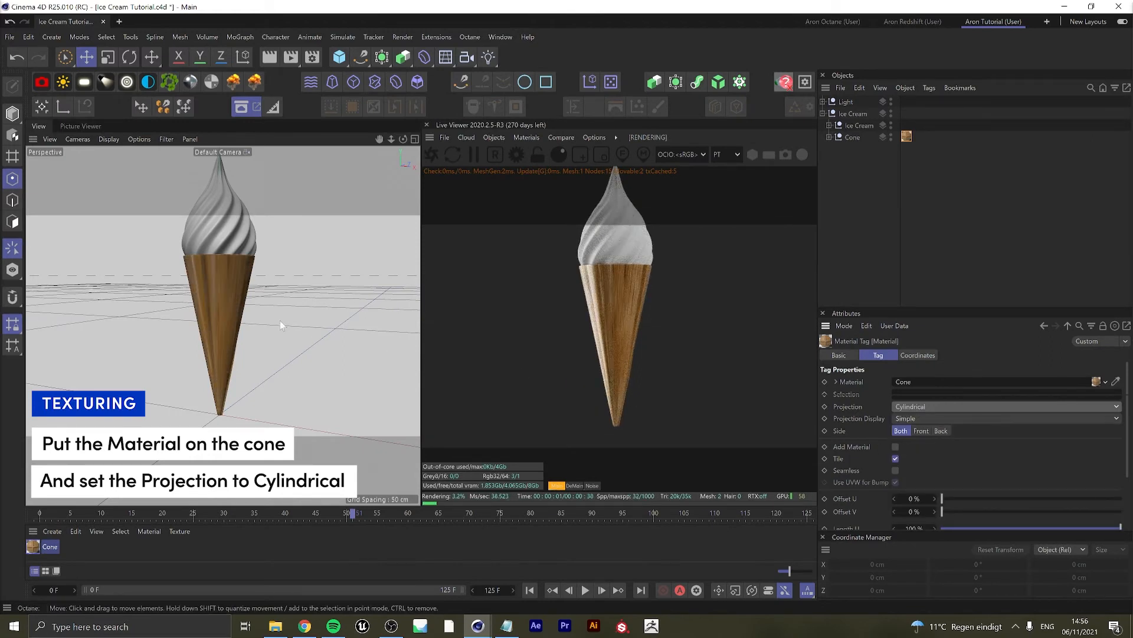
Enter Texture mode and scale the cone's cylindrical texture projection down uniformly to about 6.75 cm.
scroll(285, 271, down, 4)
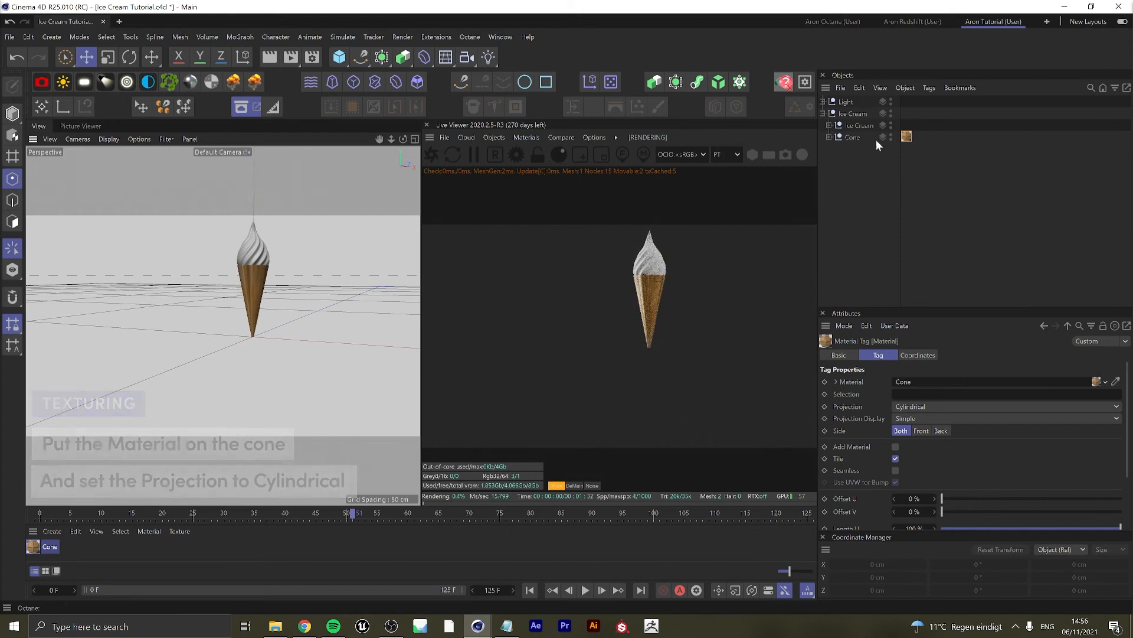
scroll(313, 267, down, 5)
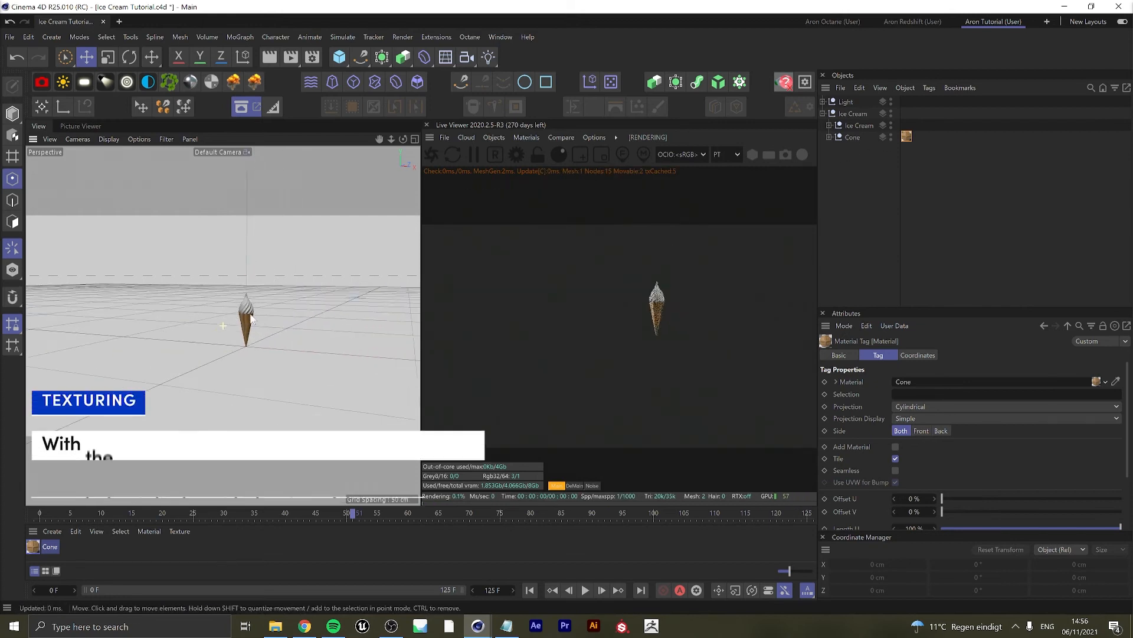
click(14, 137)
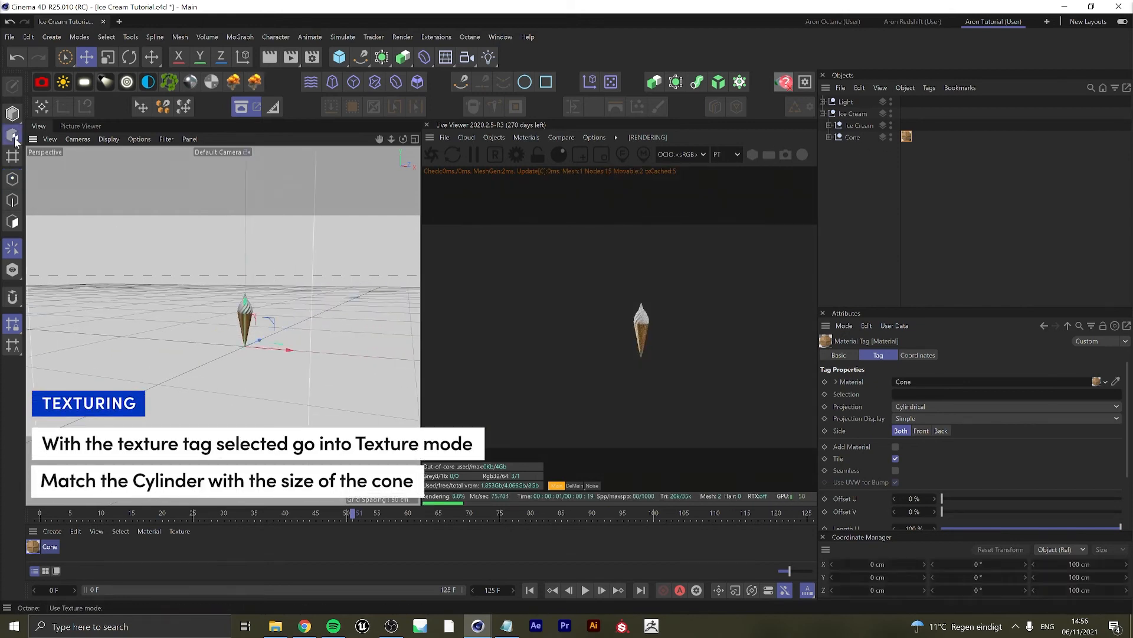
scroll(218, 295, down, 5)
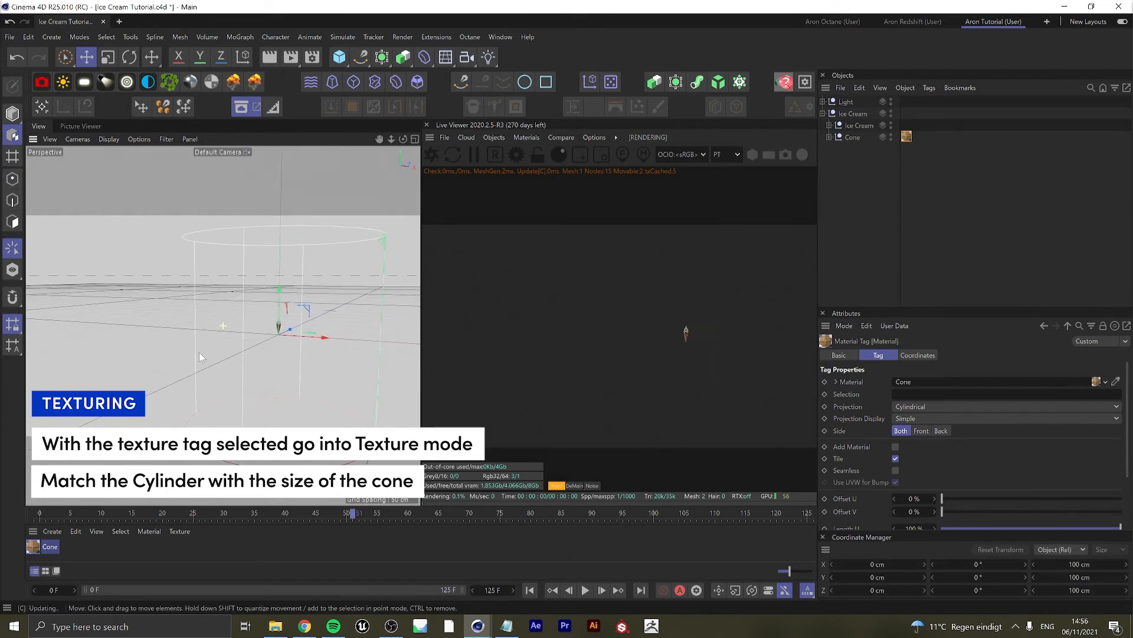
key(t)
drag(208, 268, 210, 323)
scroll(211, 324, up, 5)
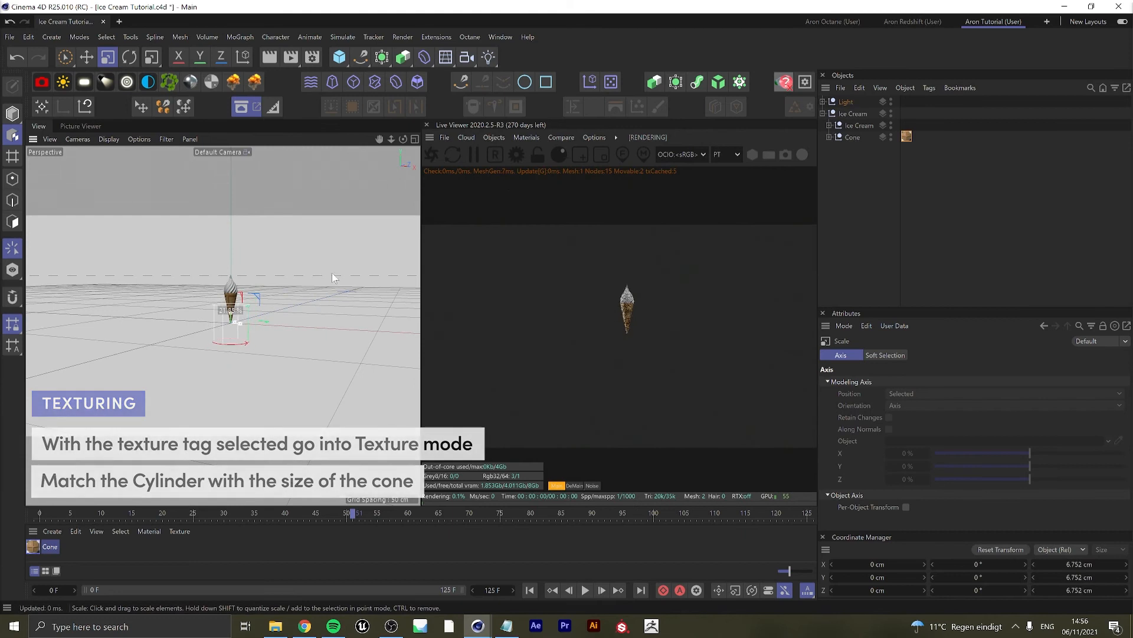
Fit the projection cylinder around the cone, scaling it to about 2.47 x 5.81 x 2.75 cm at Y 5.64 cm.
key(F3)
scroll(211, 325, up, 12)
alt+middle_drag(271, 383, 261, 307)
key(e)
drag(222, 354, 222, 267)
key(t)
drag(270, 304, 242, 304)
drag(223, 257, 259, 332)
key(e)
key(F1)
scroll(229, 313, up, 10)
key(t)
drag(261, 337, 232, 332)
alt+drag(316, 319, 260, 354)
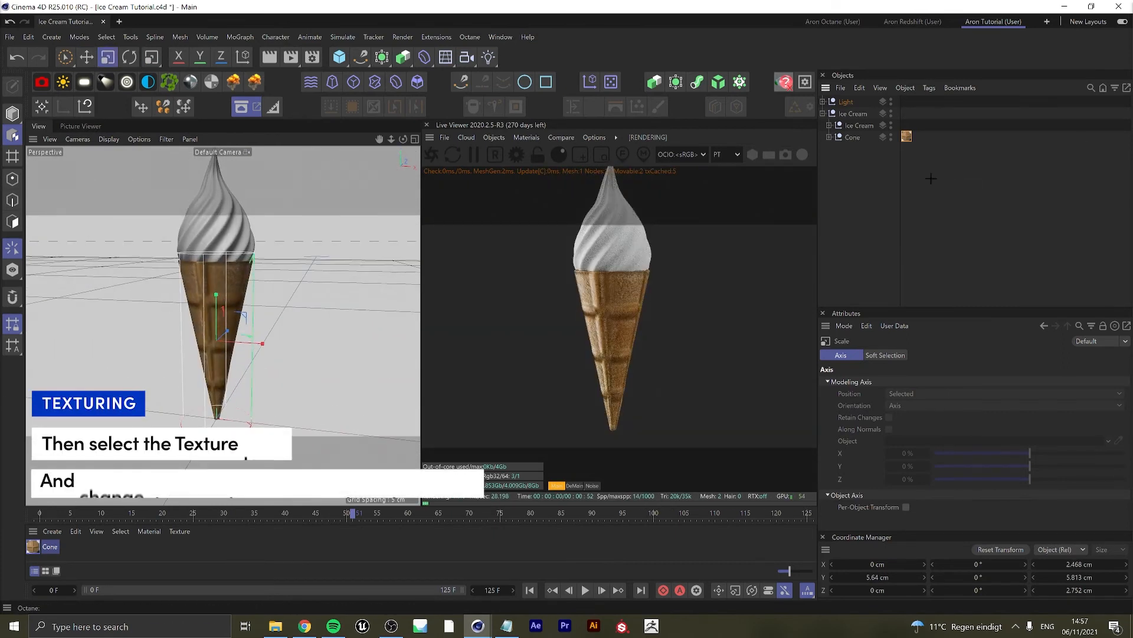
Set the cone material tag's Length U to 15% and Length V to 20%.
click(907, 137)
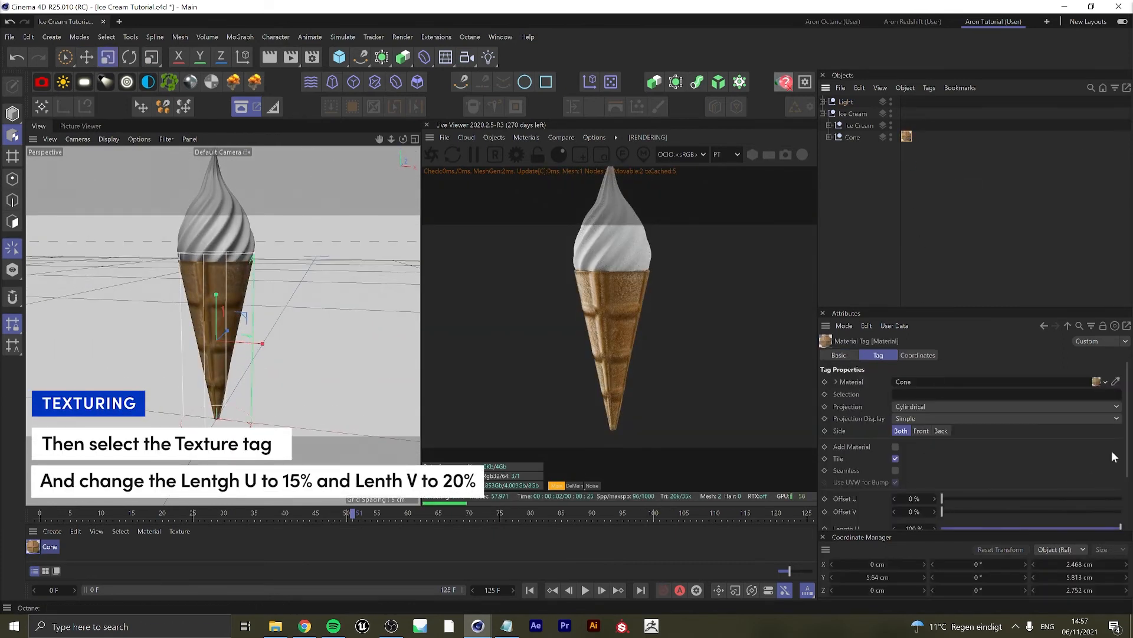
drag(1125, 452, 1124, 503)
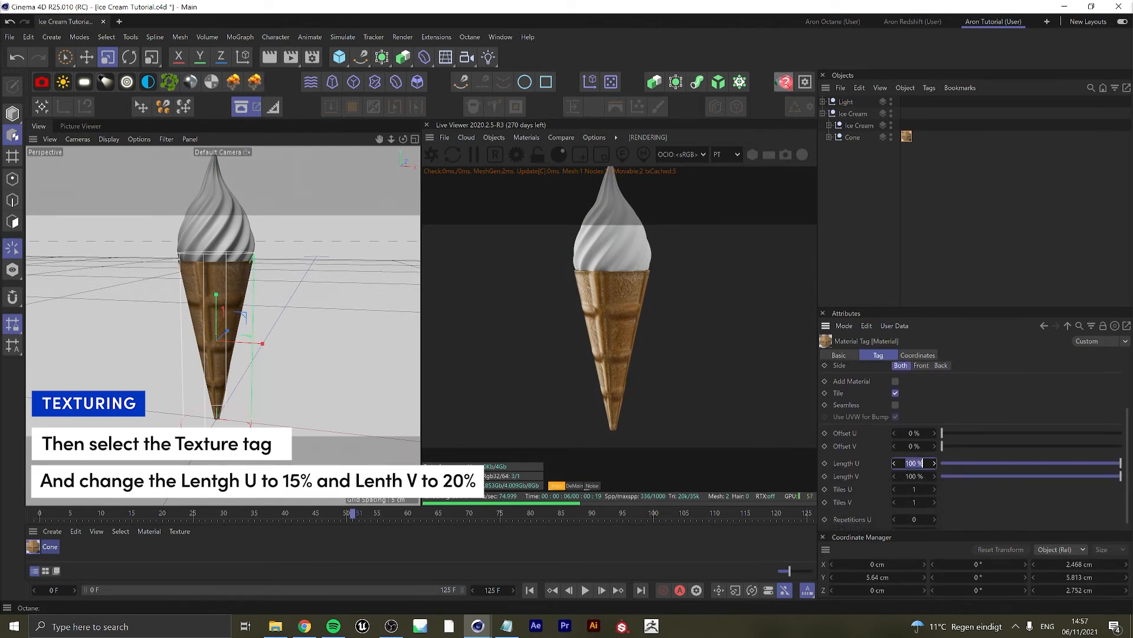
key(Return)
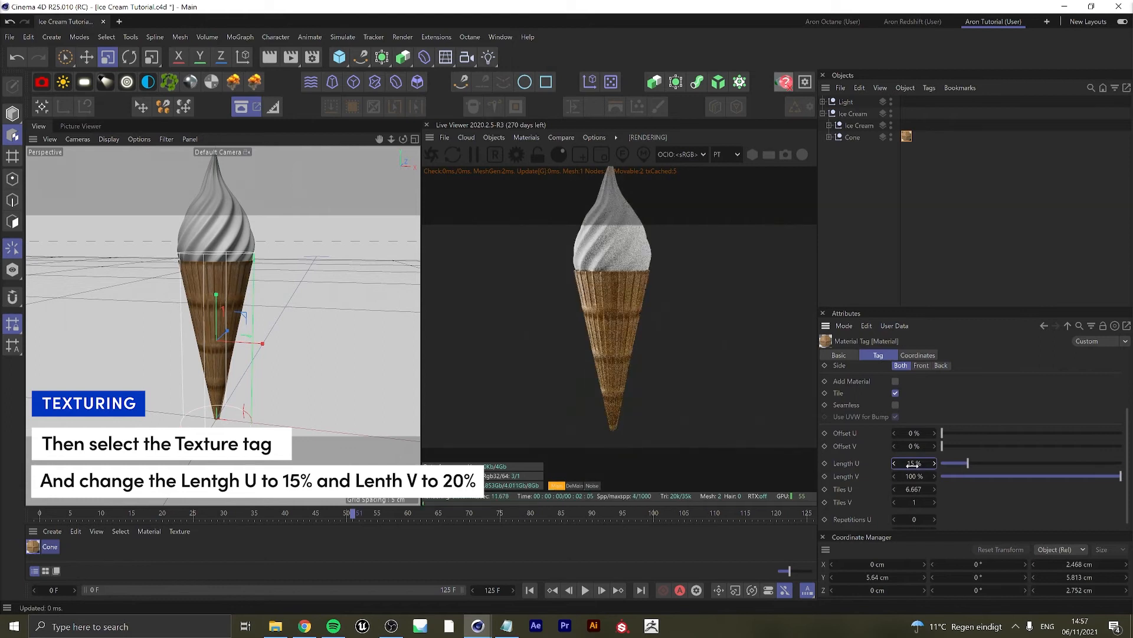
text(20)
key(Return)
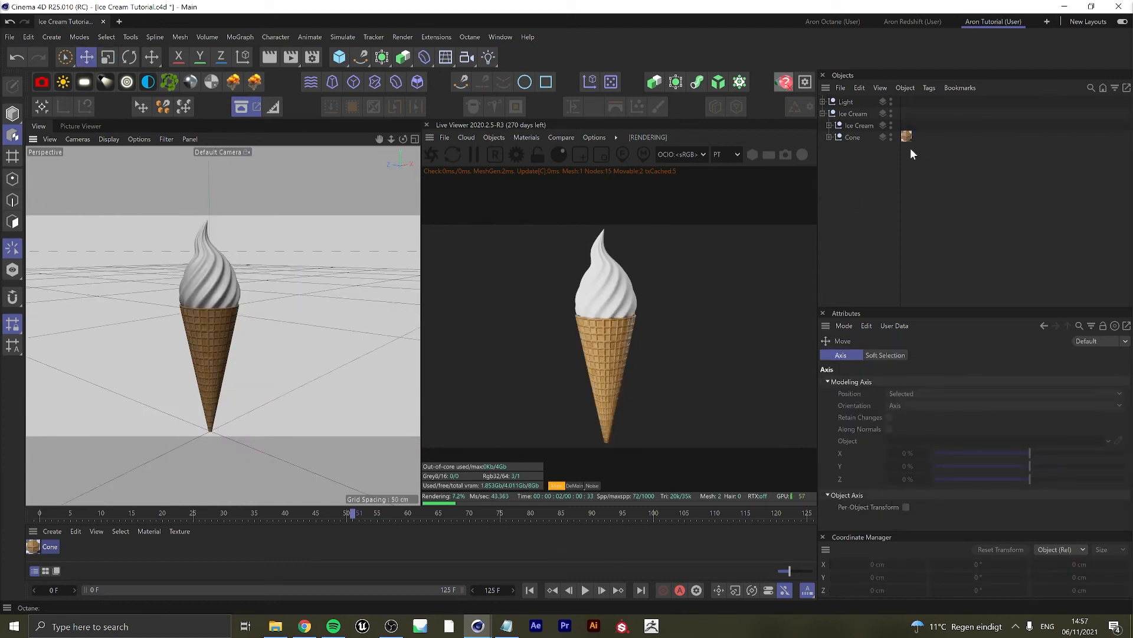
Hide the ice cream swirl and frame the cone from above to show its open inside.
click(891, 126)
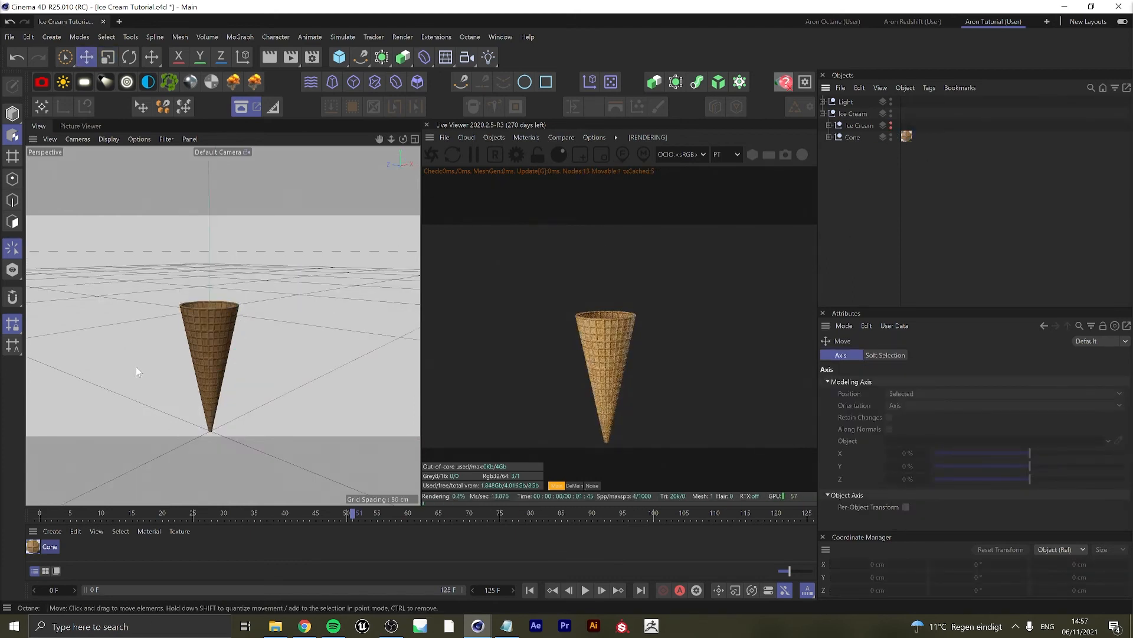
alt+drag(186, 314, 181, 353)
alt+right_drag(218, 303, 239, 300)
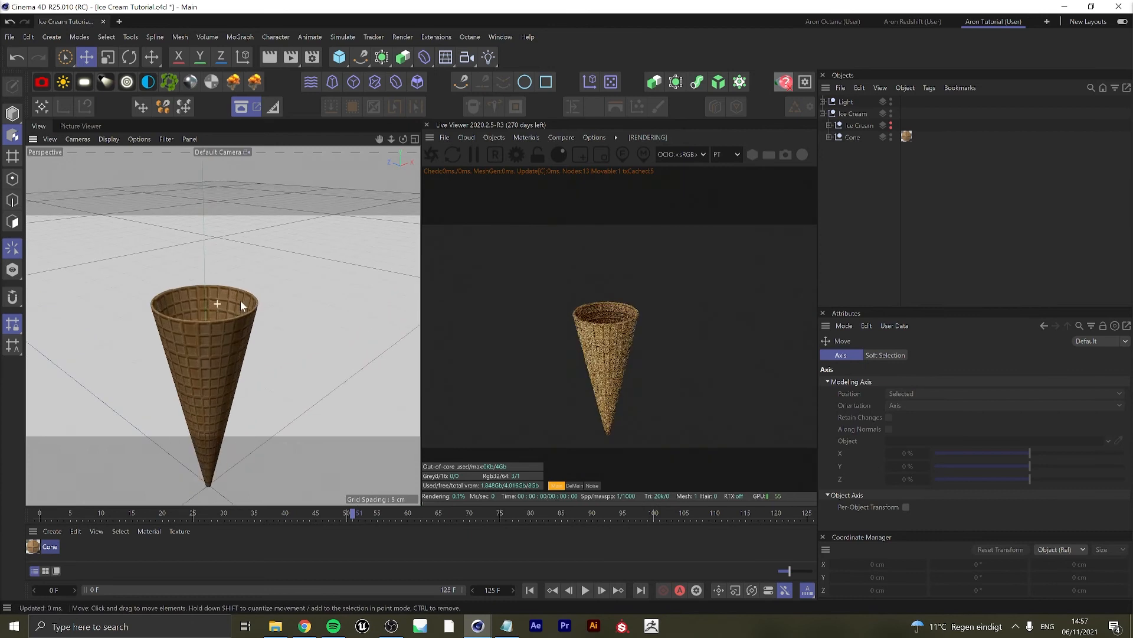
alt+middle_drag(221, 349, 240, 346)
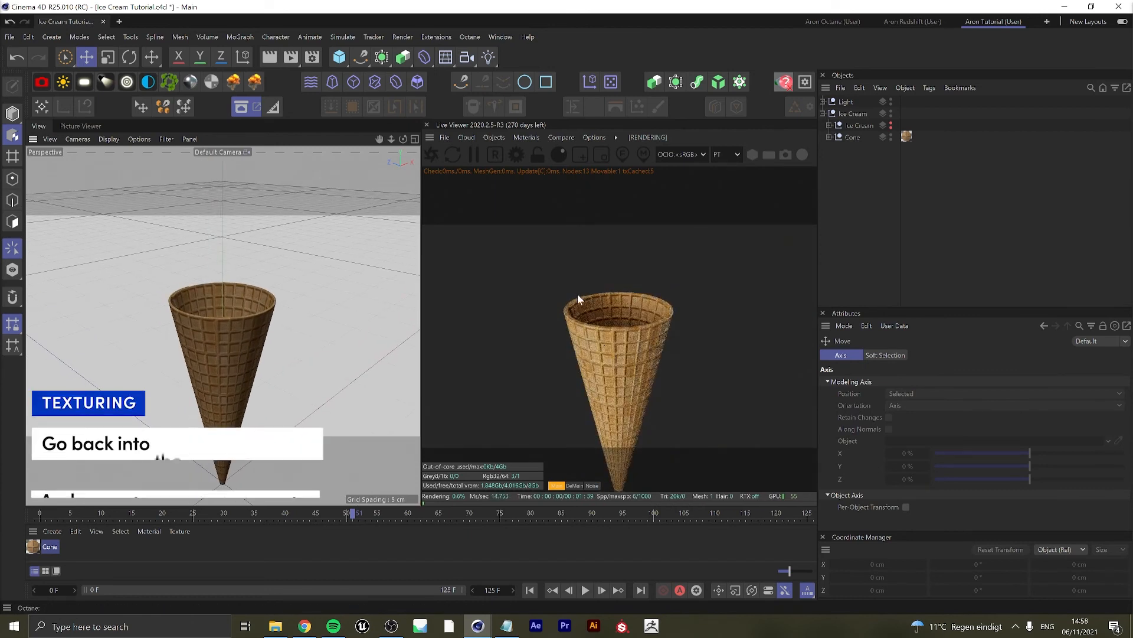
Set the Cone material's transmission type to Diffuse.
double_click(32, 547)
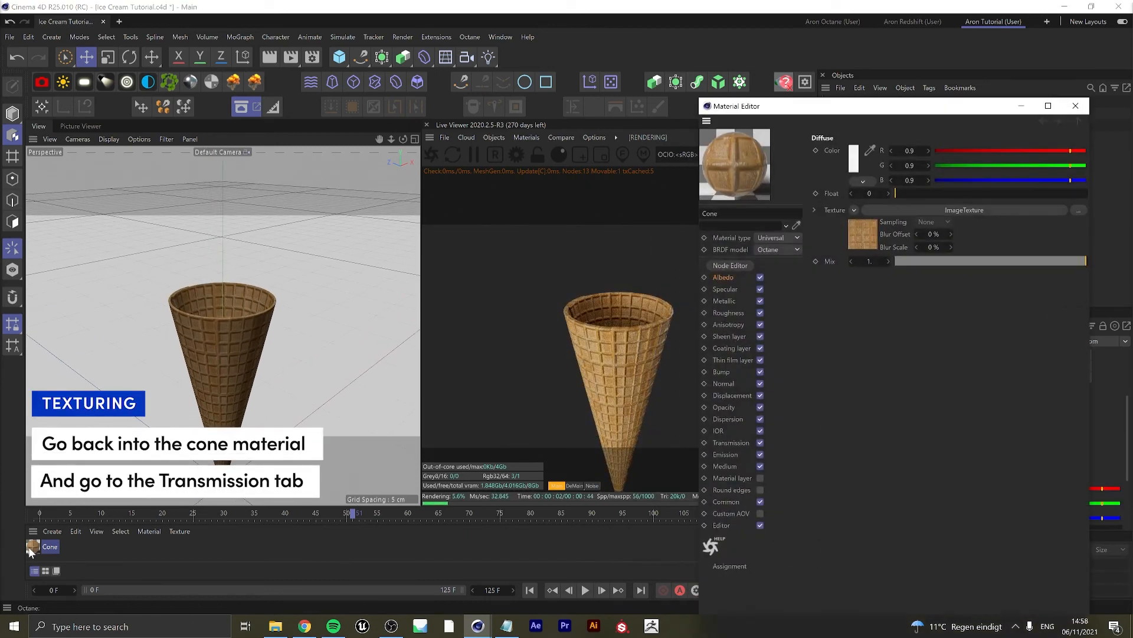
click(735, 440)
click(892, 151)
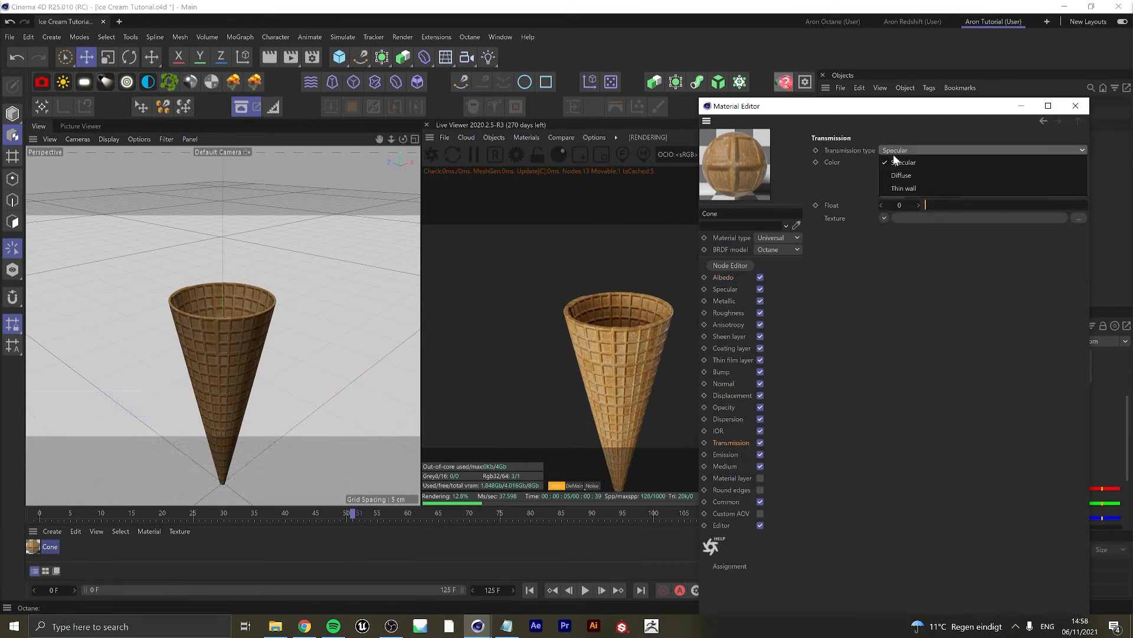
click(894, 176)
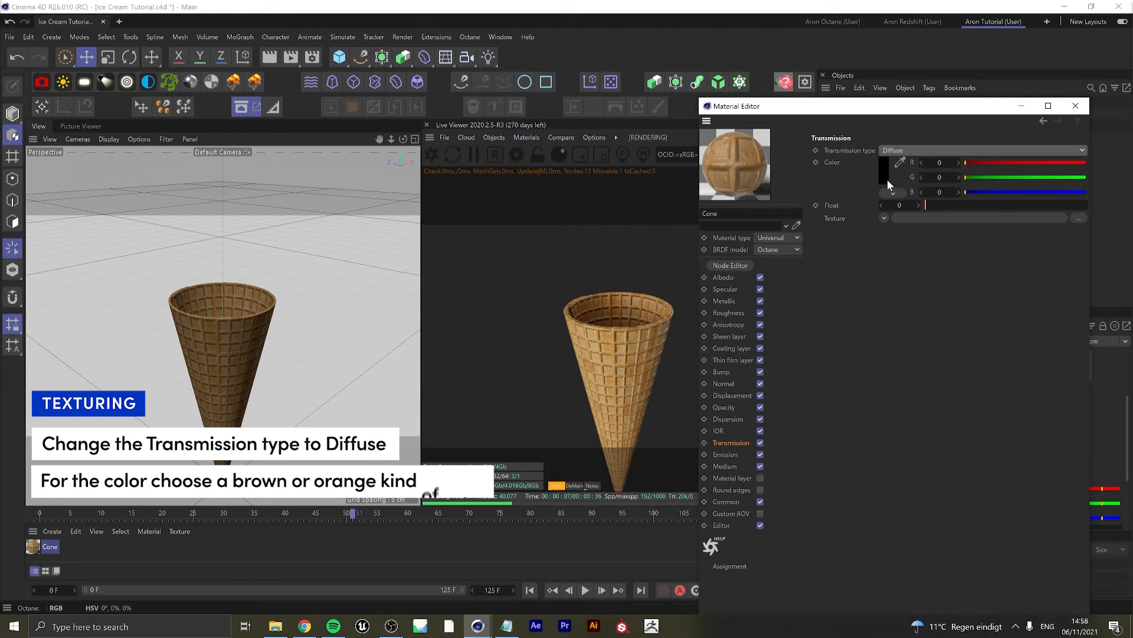
Set the Cone material's transmission color to a light orange-brown, RGB 216, 163, 90, and close the material's editor.
click(886, 179)
click(921, 292)
click(813, 261)
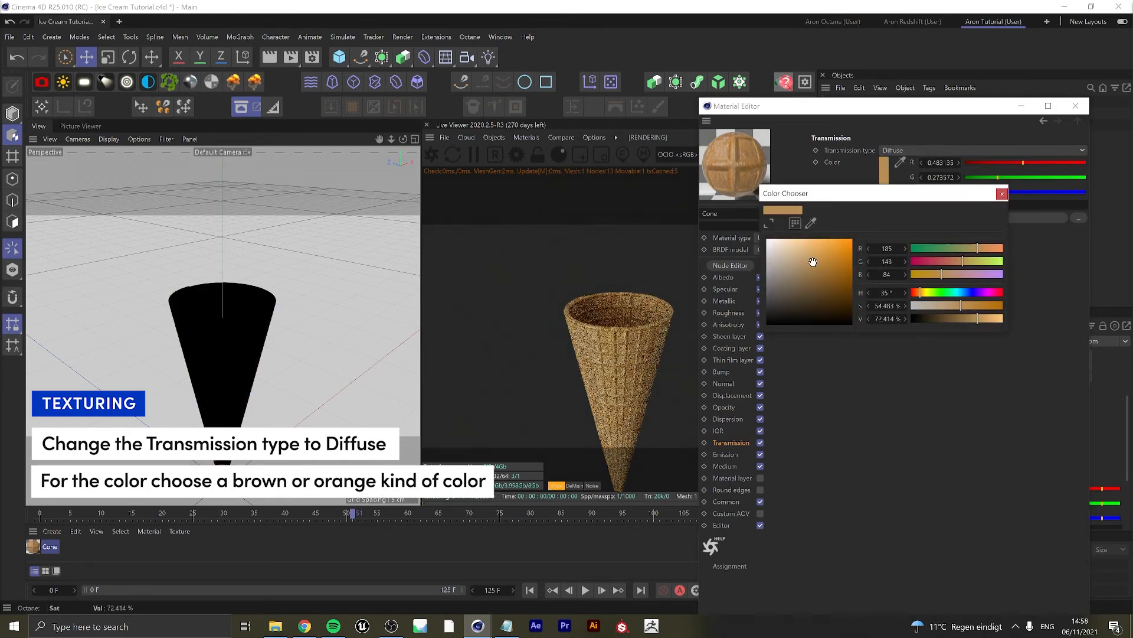
click(823, 250)
click(817, 252)
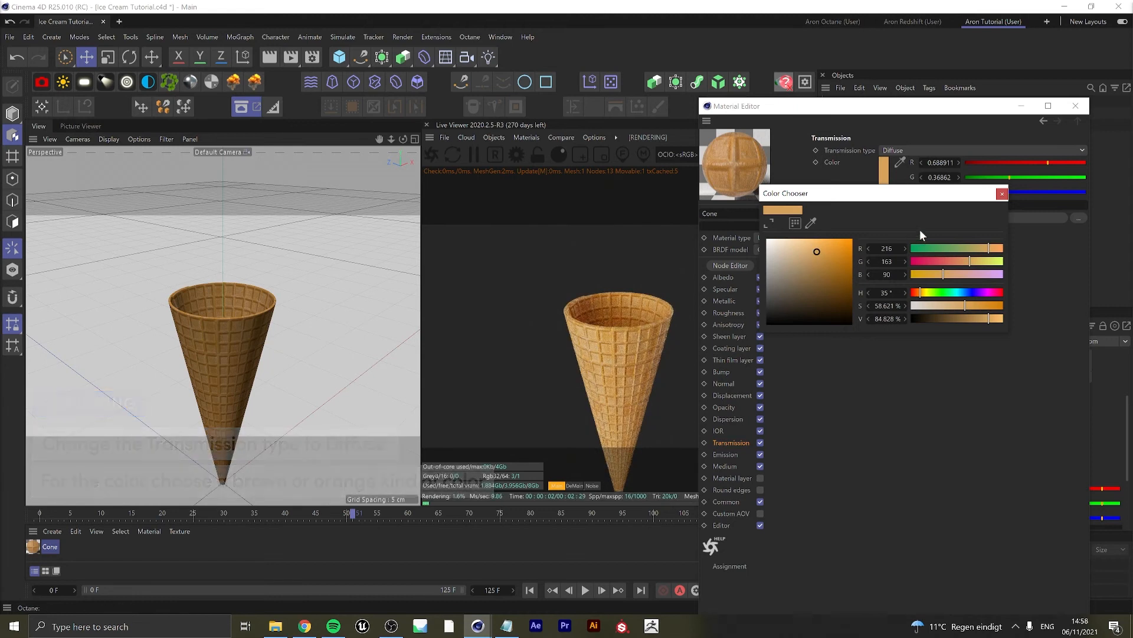
click(1002, 194)
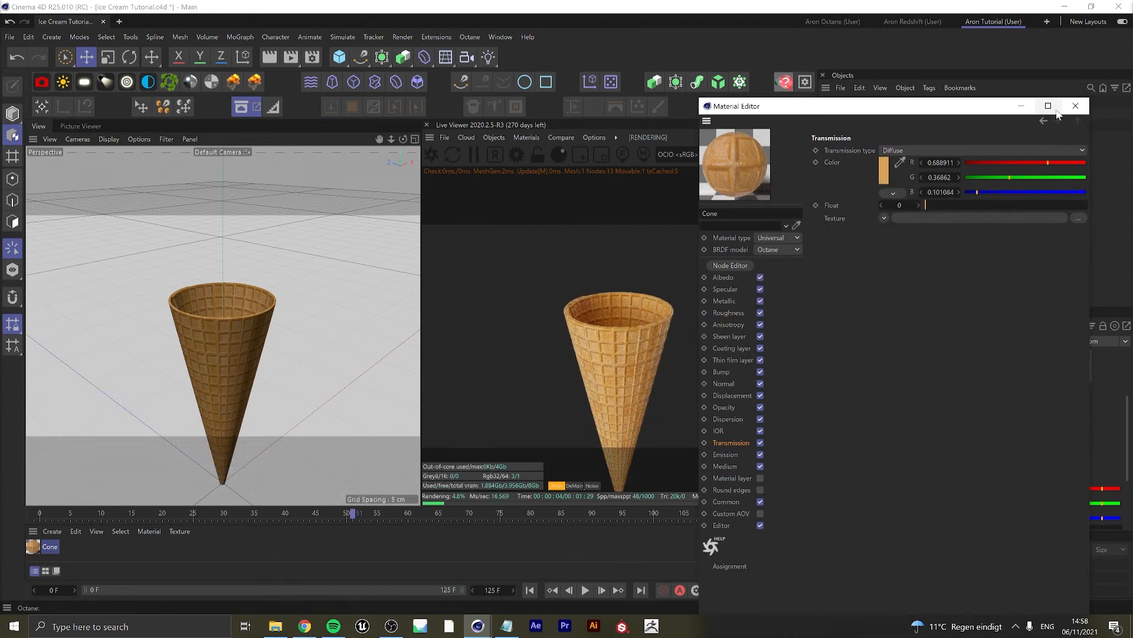
click(1075, 106)
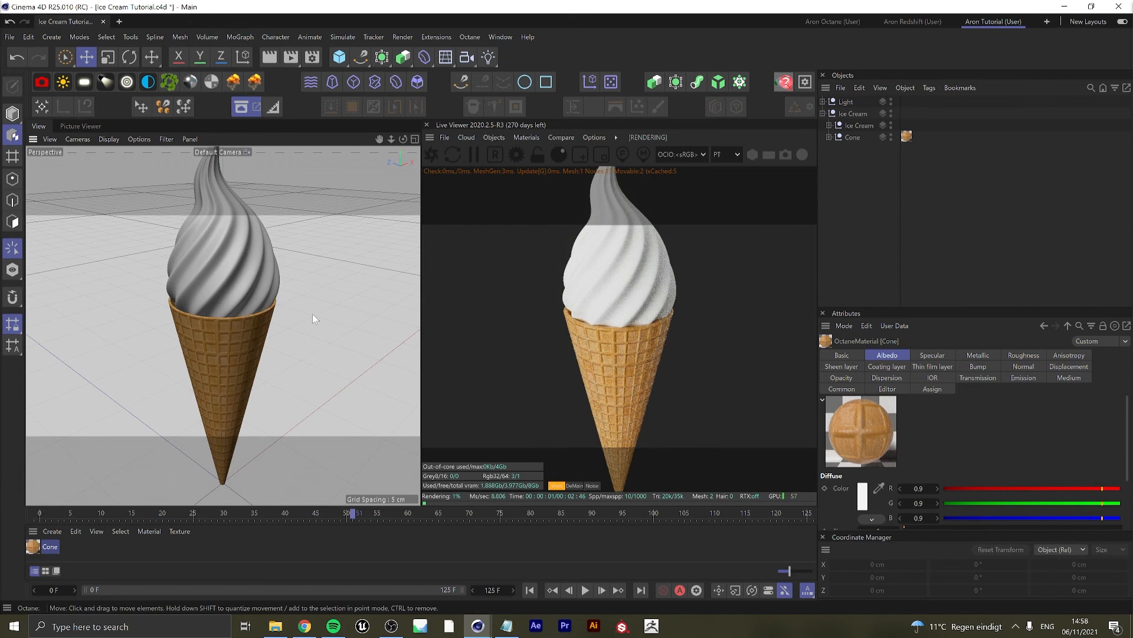
Create another Octane Universal material and rename it Ice Cream.
scroll(313, 313, down, 3)
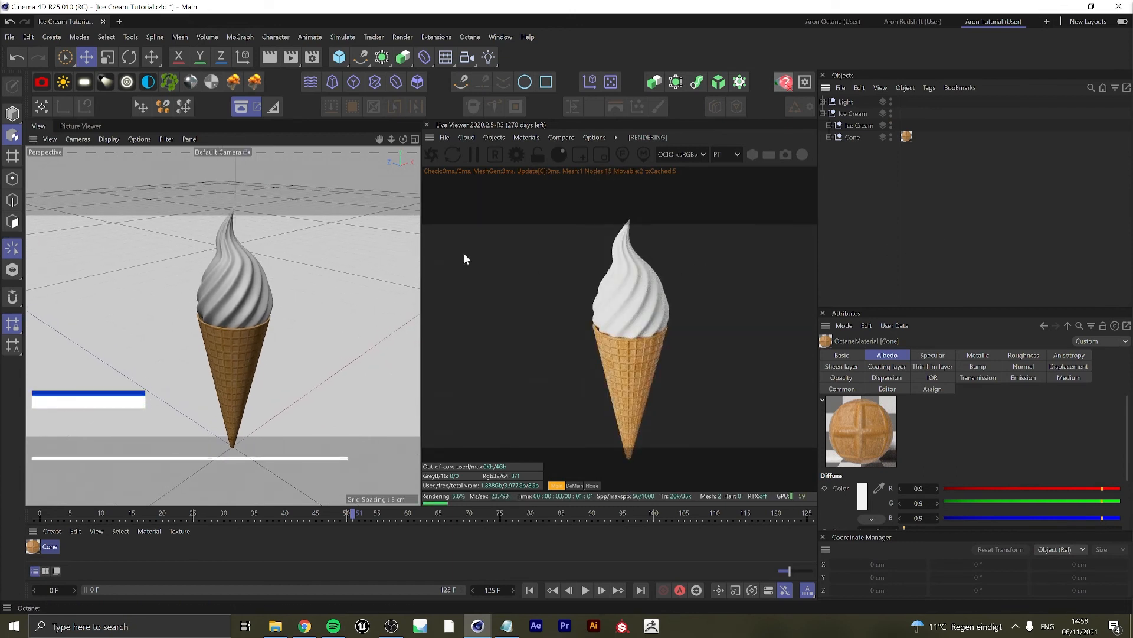
click(196, 82)
right_click(57, 548)
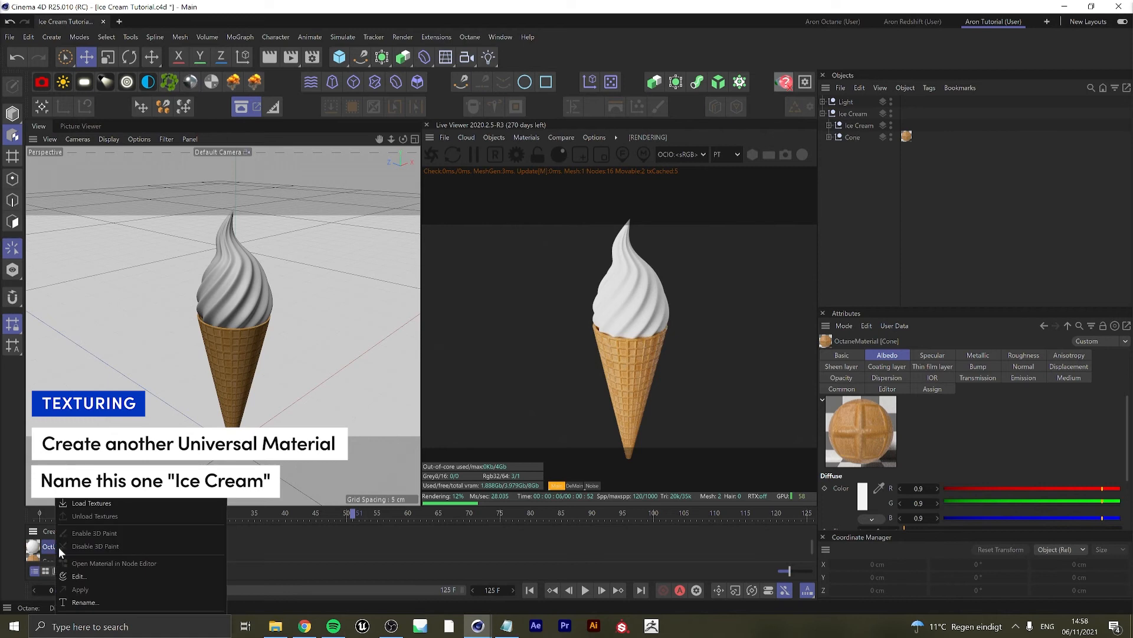
click(81, 600)
text(Ice Cream)
key(Return)
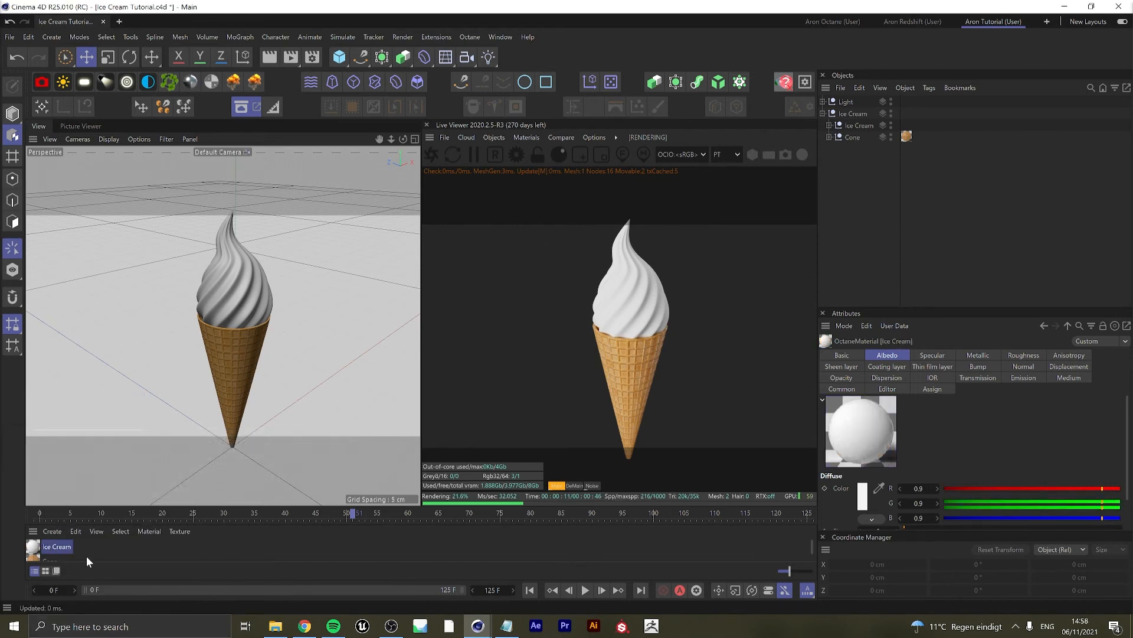
Open the Ice Cream material's node graph and connect a Mix texture node to its Albedo input.
double_click(33, 546)
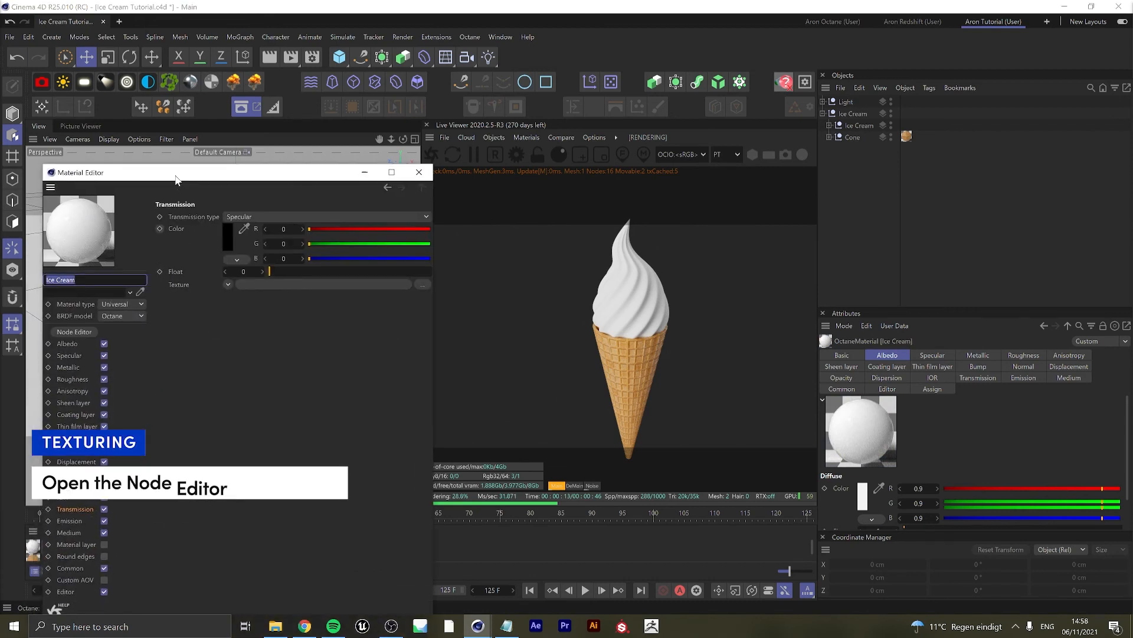
click(66, 309)
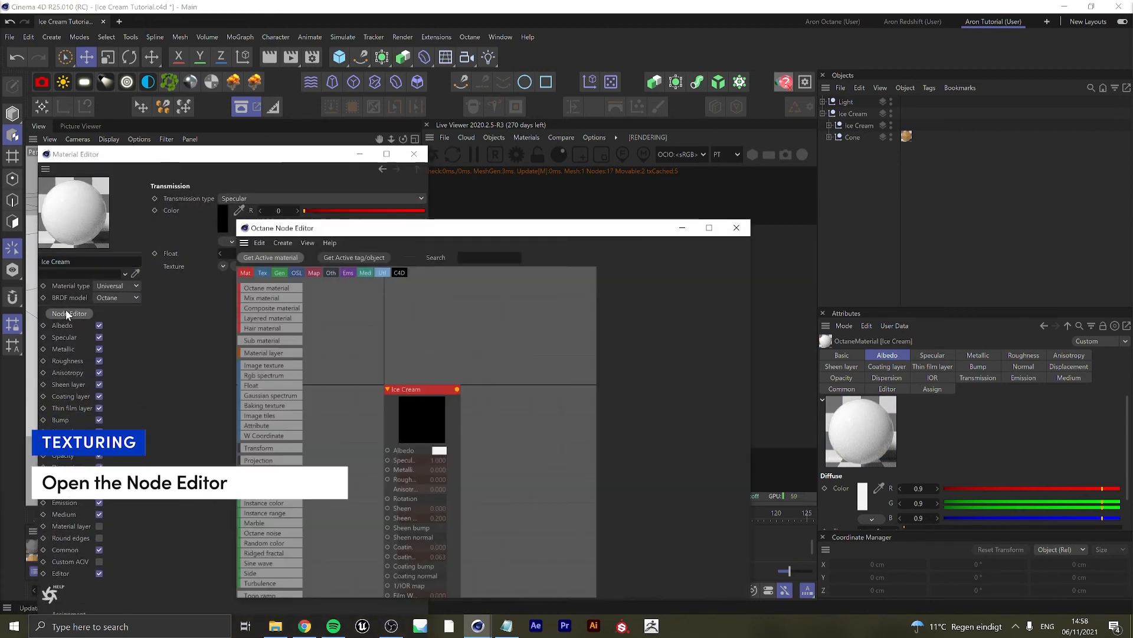
drag(355, 224, 136, 142)
drag(535, 247, 413, 247)
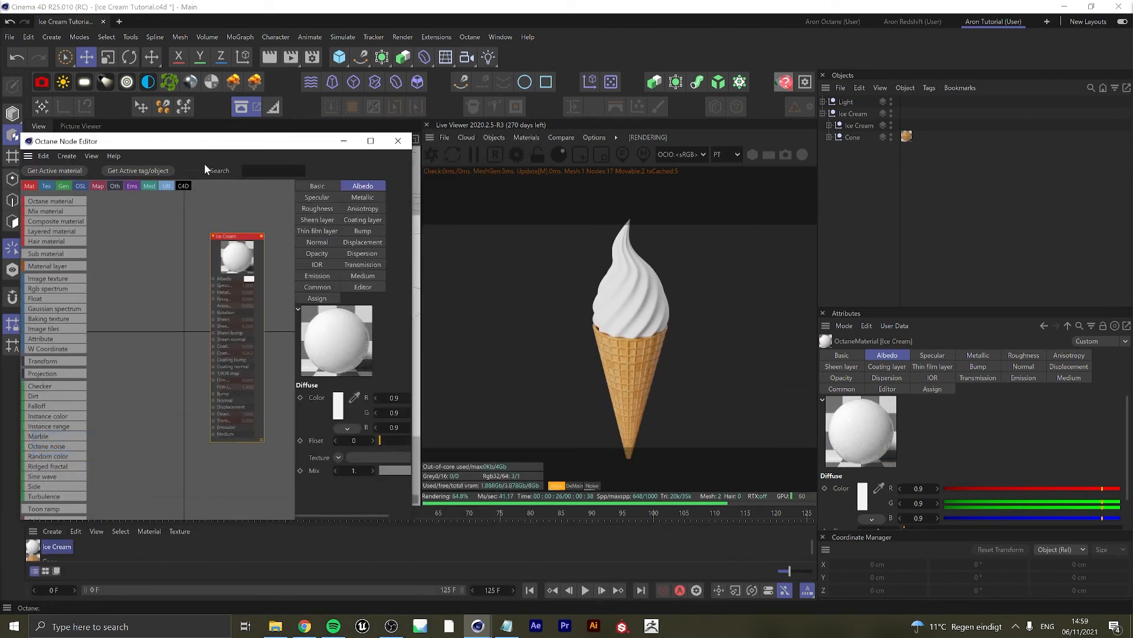
text(mix)
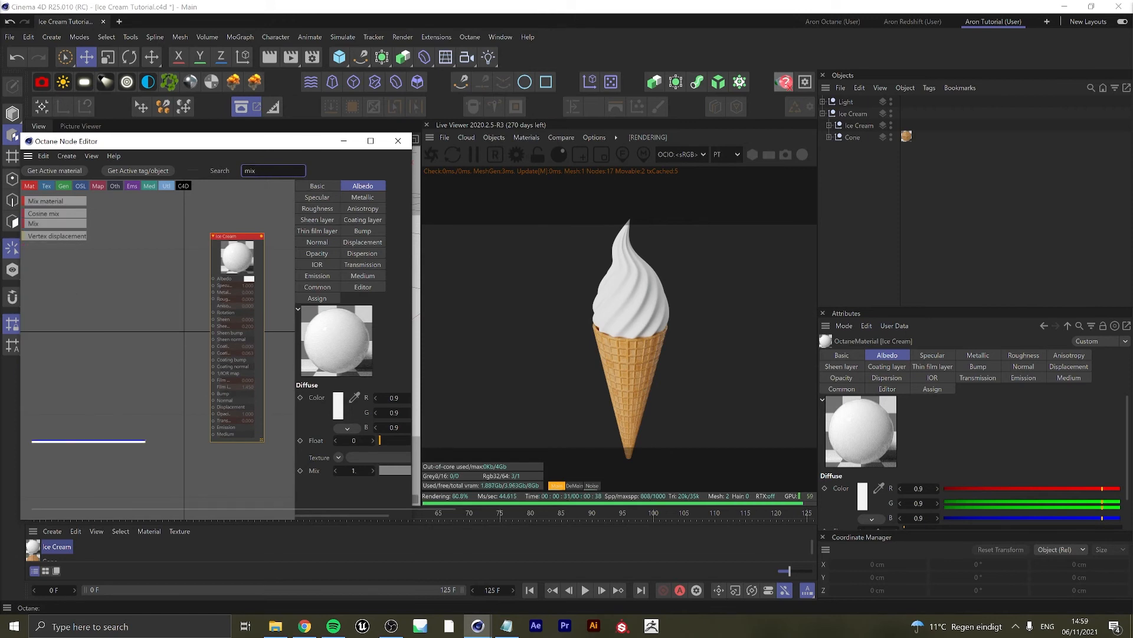
drag(133, 274, 212, 278)
Add two RGB spectrum nodes and connect them to the Mix texture's Texture1 and Texture2 inputs.
drag(261, 171, 186, 174)
text(rgb)
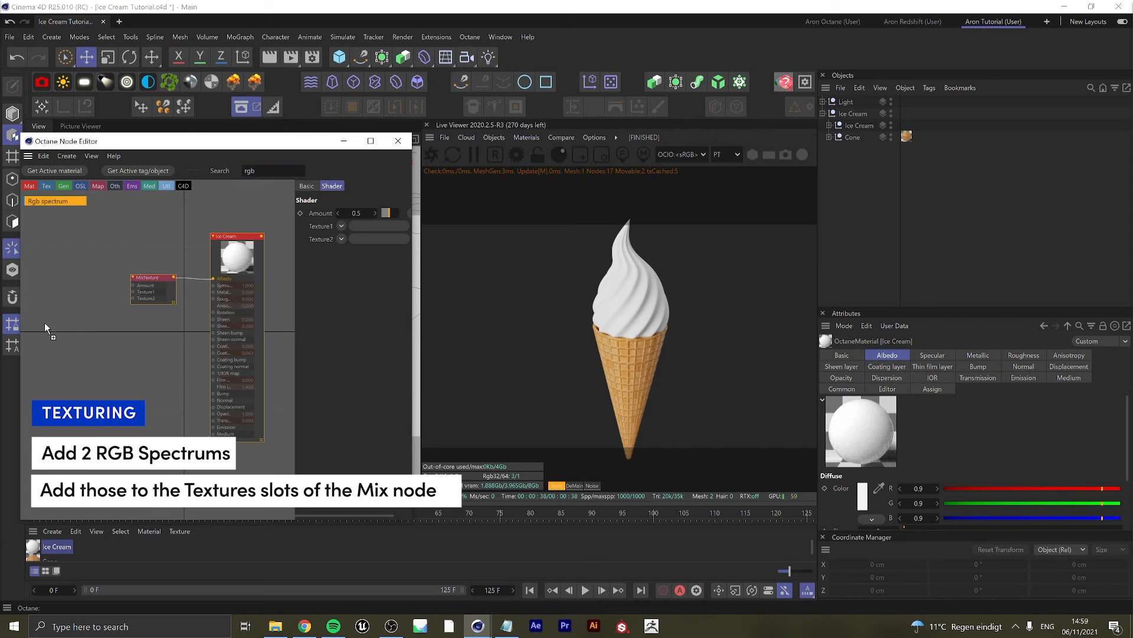
drag(45, 326, 67, 379)
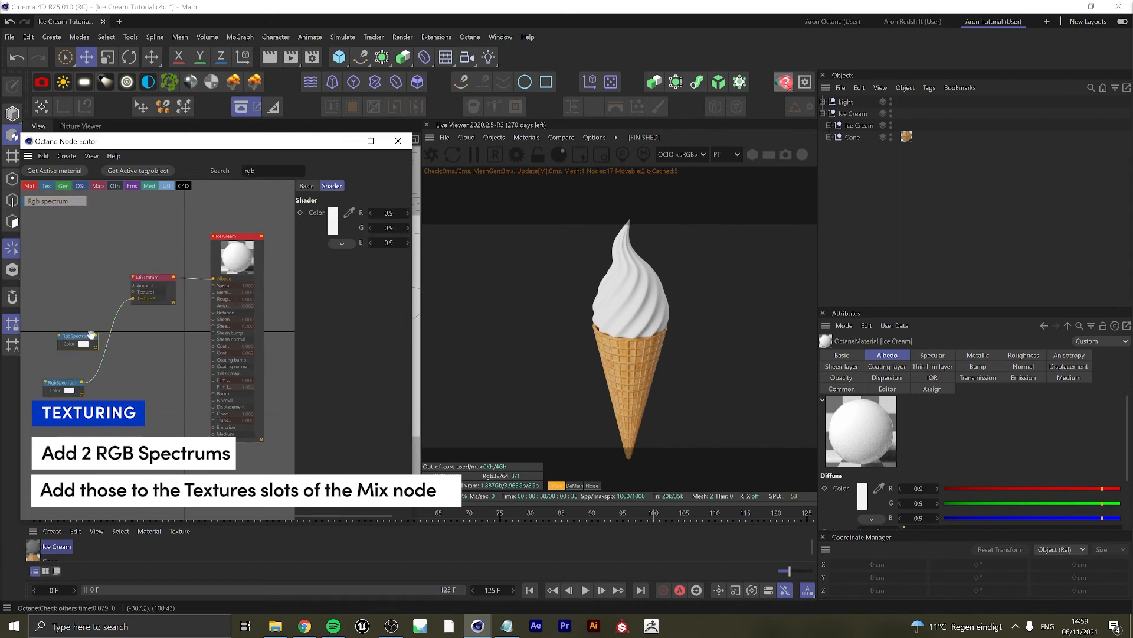
drag(96, 336, 133, 292)
Add a Checker node and connect it to the Mix texture's Amount input.
click(260, 170)
key(BackSpace)
key(BackSpace)
key(BackSpace)
text(chec)
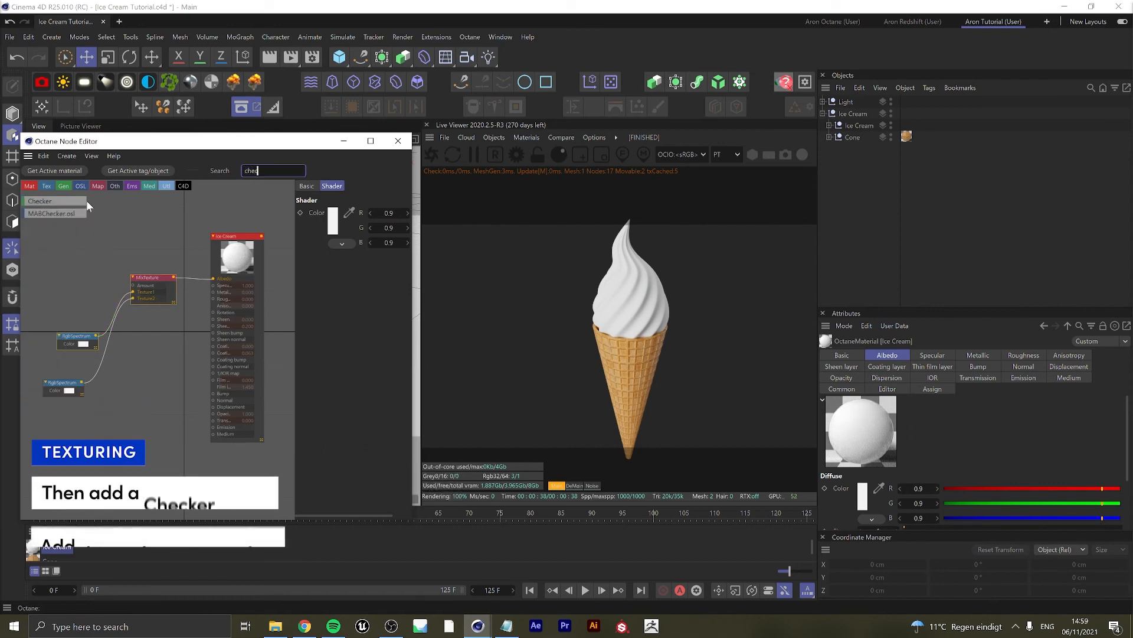
drag(44, 270, 45, 271)
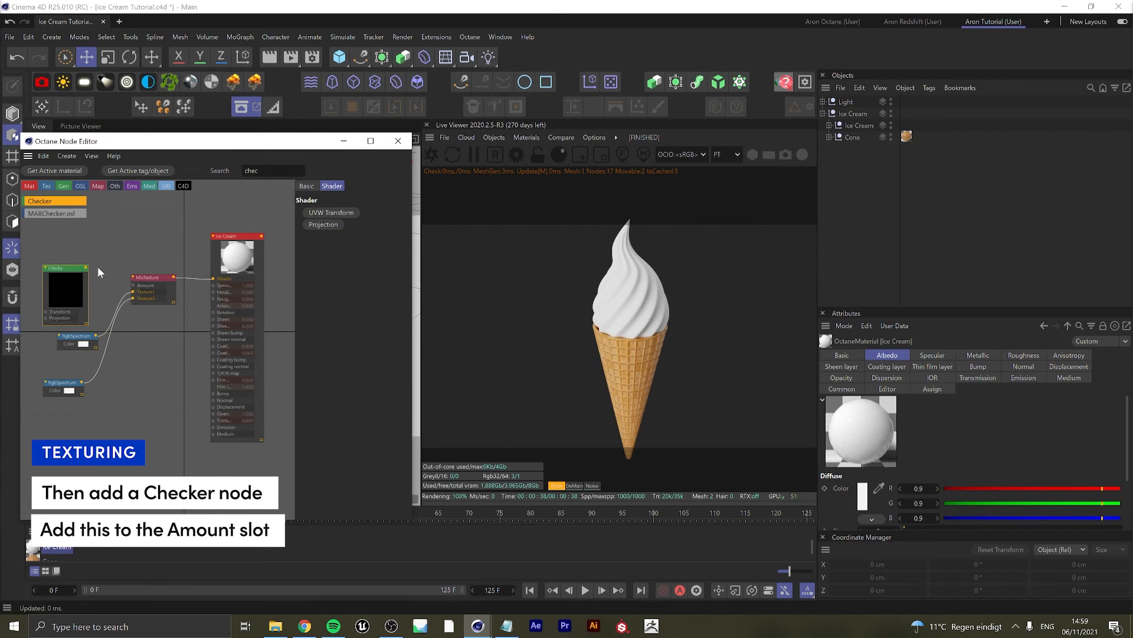
click(72, 335)
Set the RGB spectrum node feeding Texture2 to a dark red, RGB 121, 36, 36.
drag(60, 383, 72, 377)
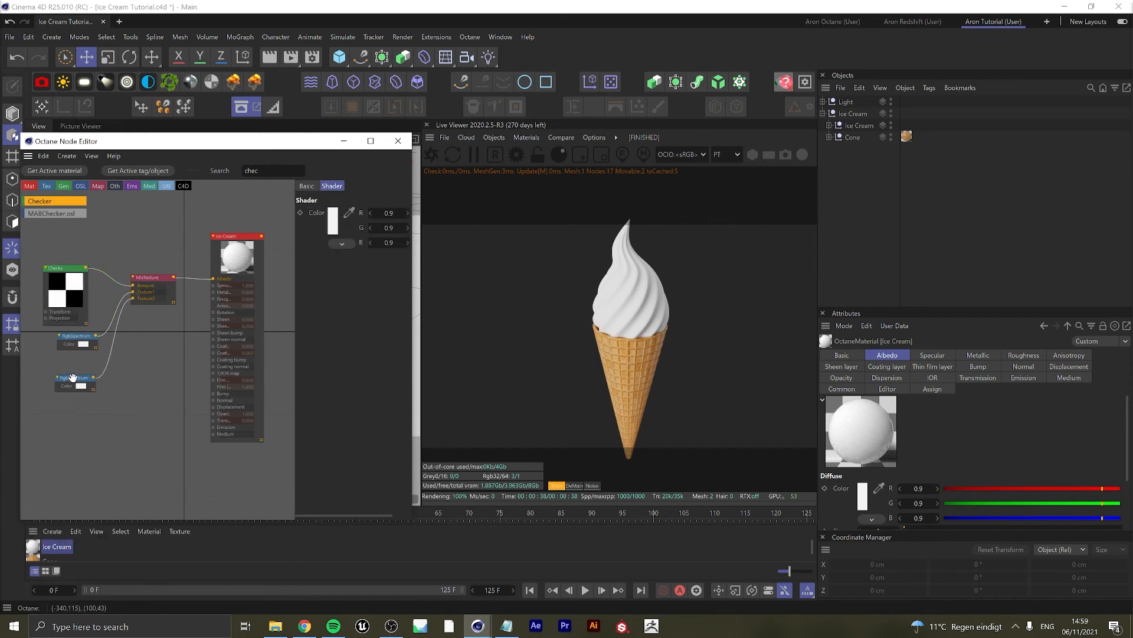
click(332, 227)
click(255, 334)
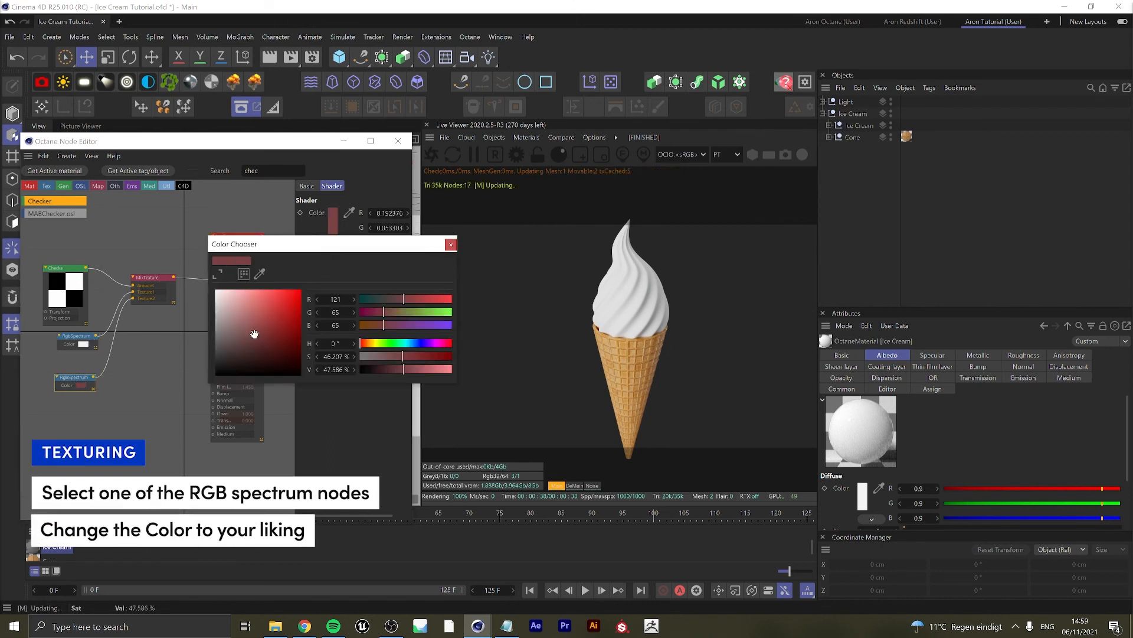
click(424, 356)
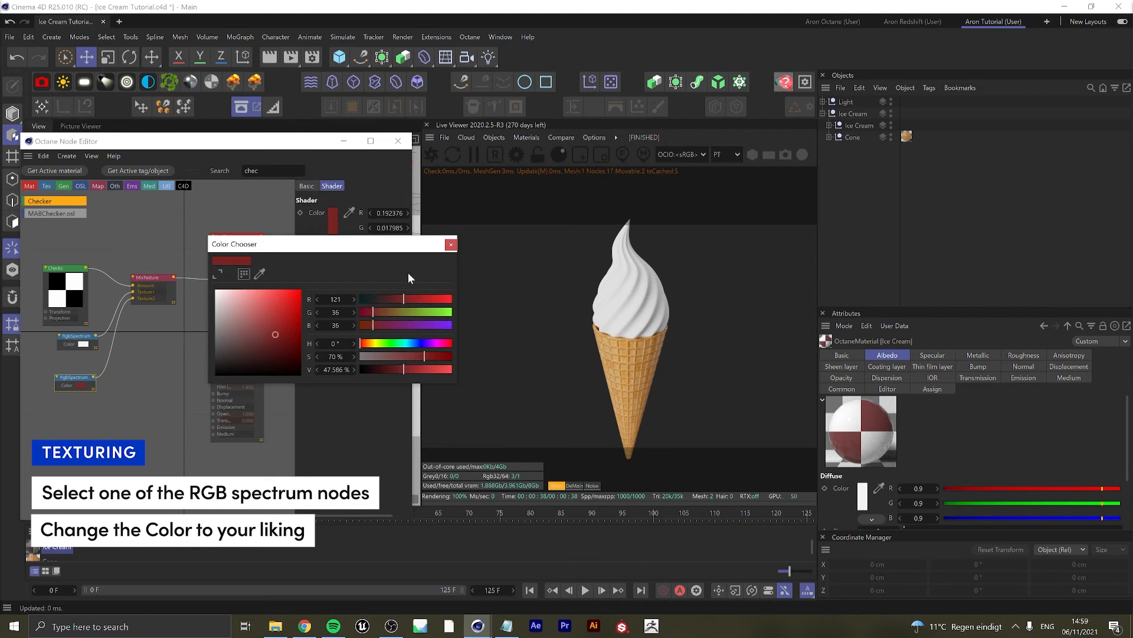
click(450, 245)
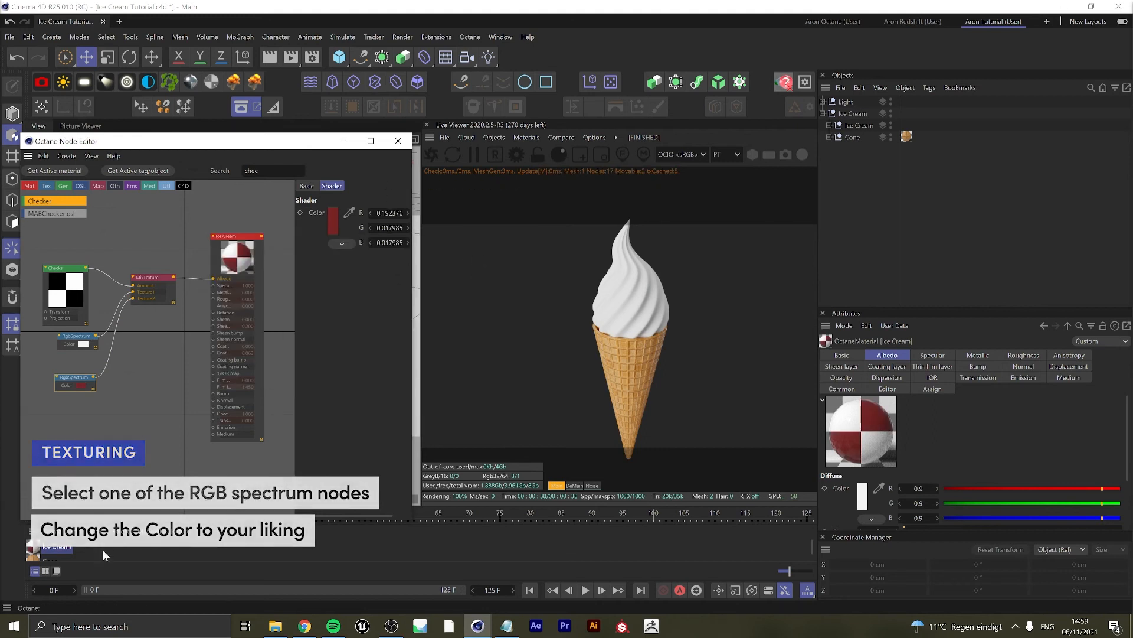
Apply the Ice Cream material to the ice cream swirl group and set the material's roughness float to 0.2.
drag(52, 548, 873, 126)
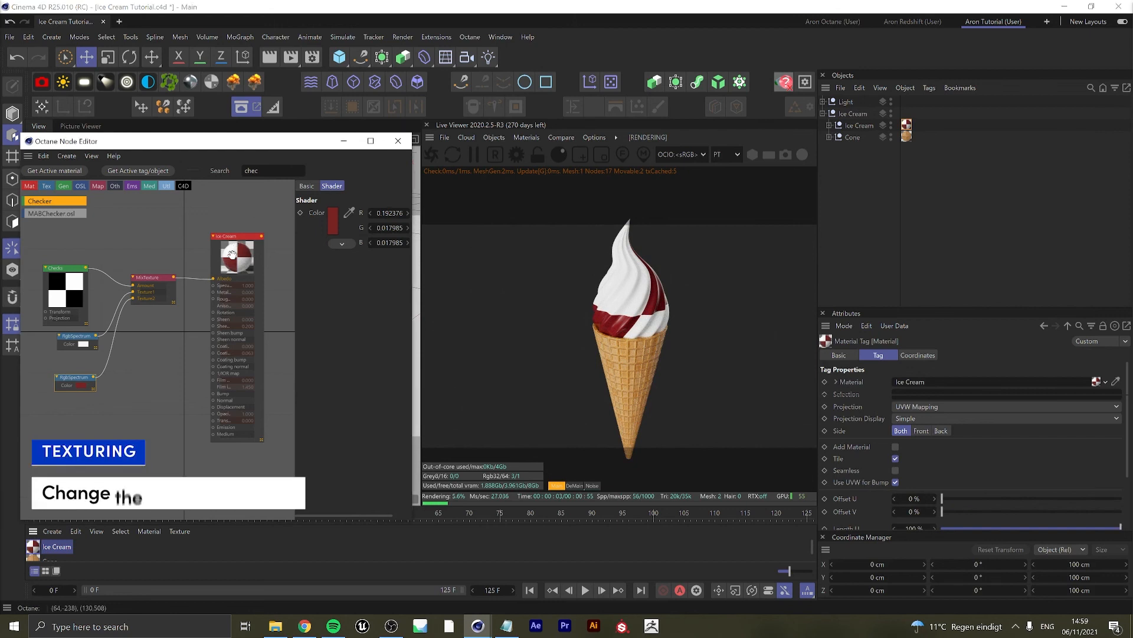
click(254, 243)
click(317, 209)
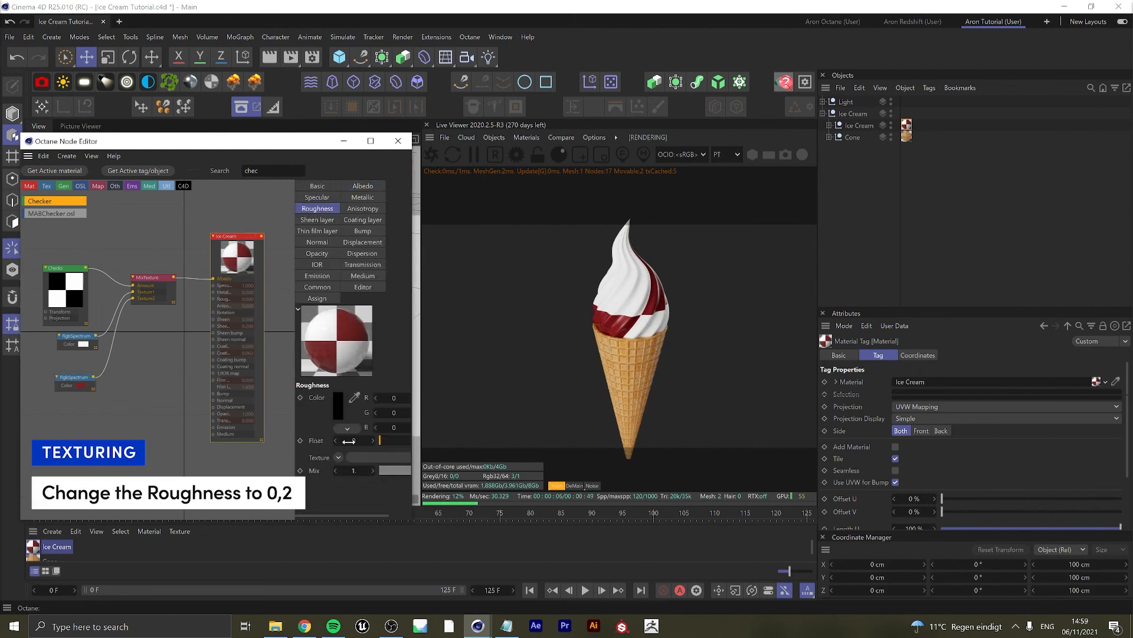
text(0.2)
key(Return)
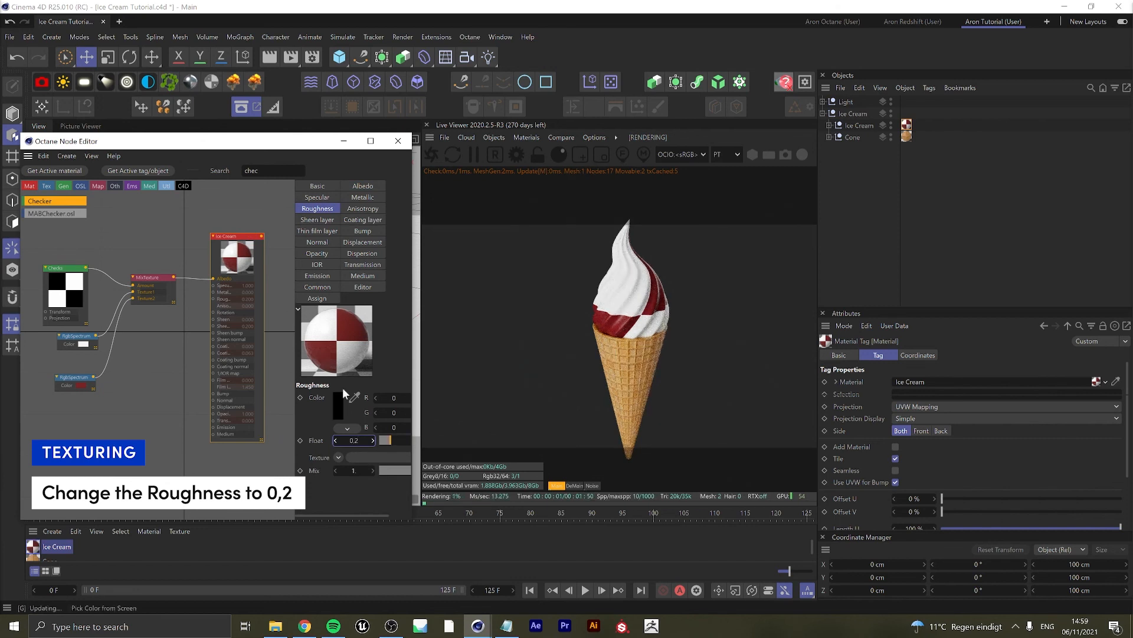
Change the RGB spectrum color feeding Texture2 to a dark chocolate brown, RGB 72, 38, 27.
click(74, 378)
click(338, 220)
drag(360, 342, 363, 342)
drag(276, 334, 268, 353)
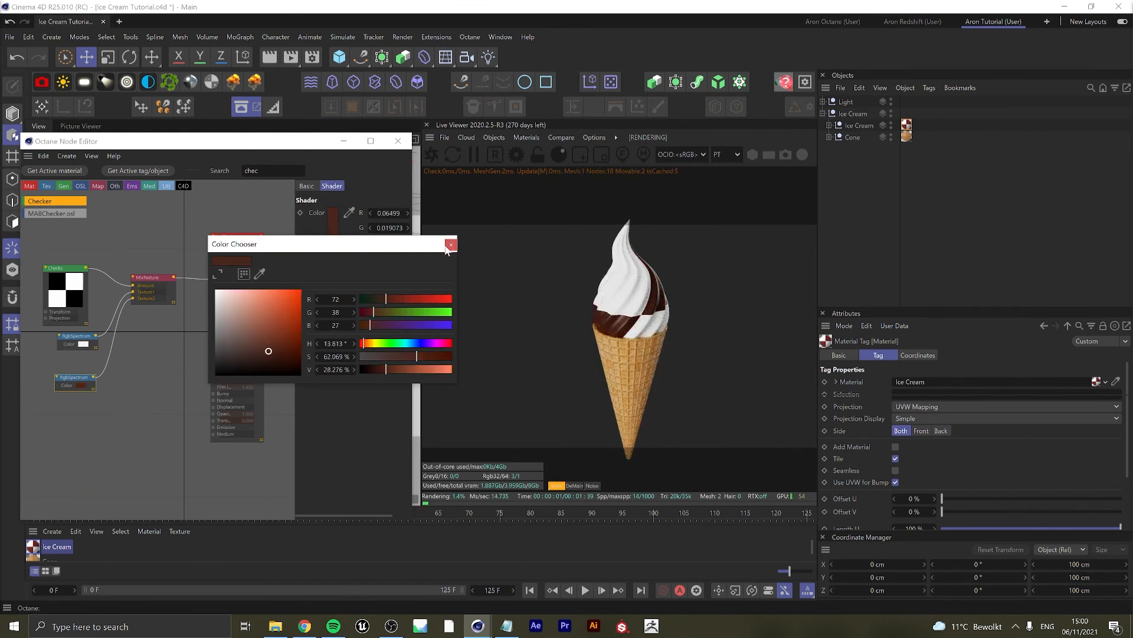
click(452, 245)
Add a UVW Transform node to the Checker node and place it beside the checker.
click(66, 289)
middle_drag(100, 377, 207, 399)
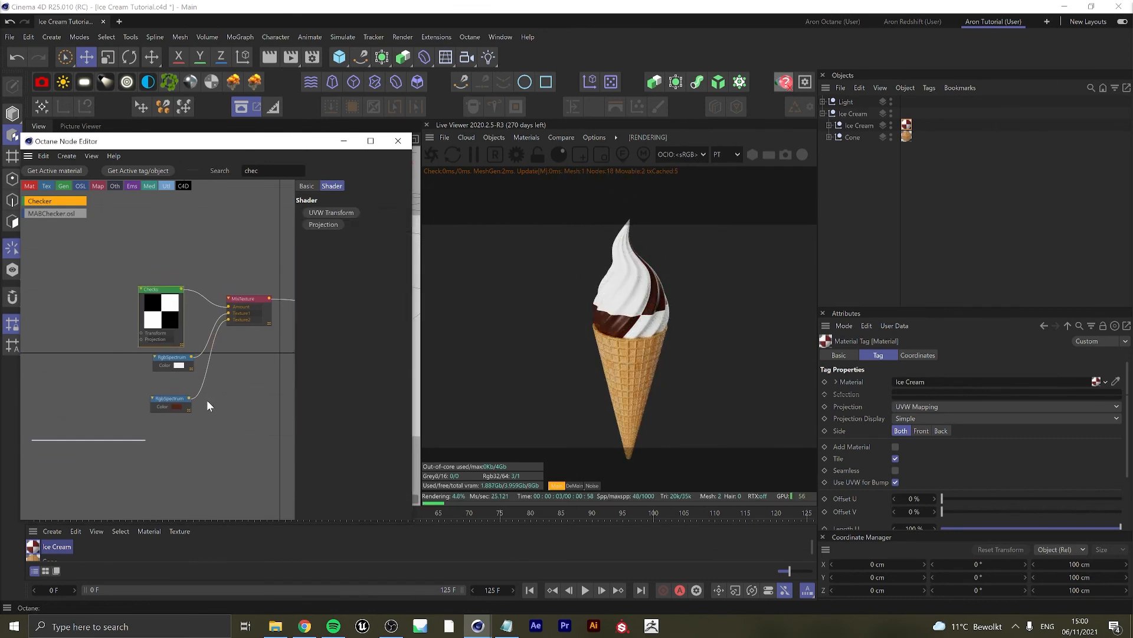
click(334, 213)
click(94, 334)
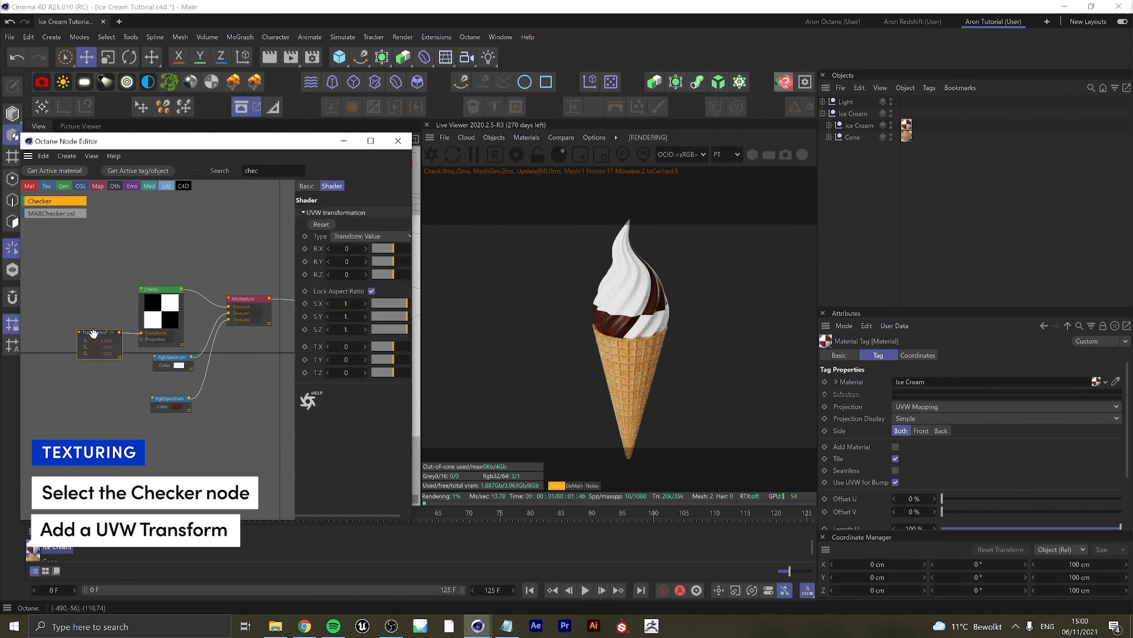
Unlock the transform's aspect ratio, set S.X to 0.05 and S.Y to 1000, and close the node editor.
click(346, 303)
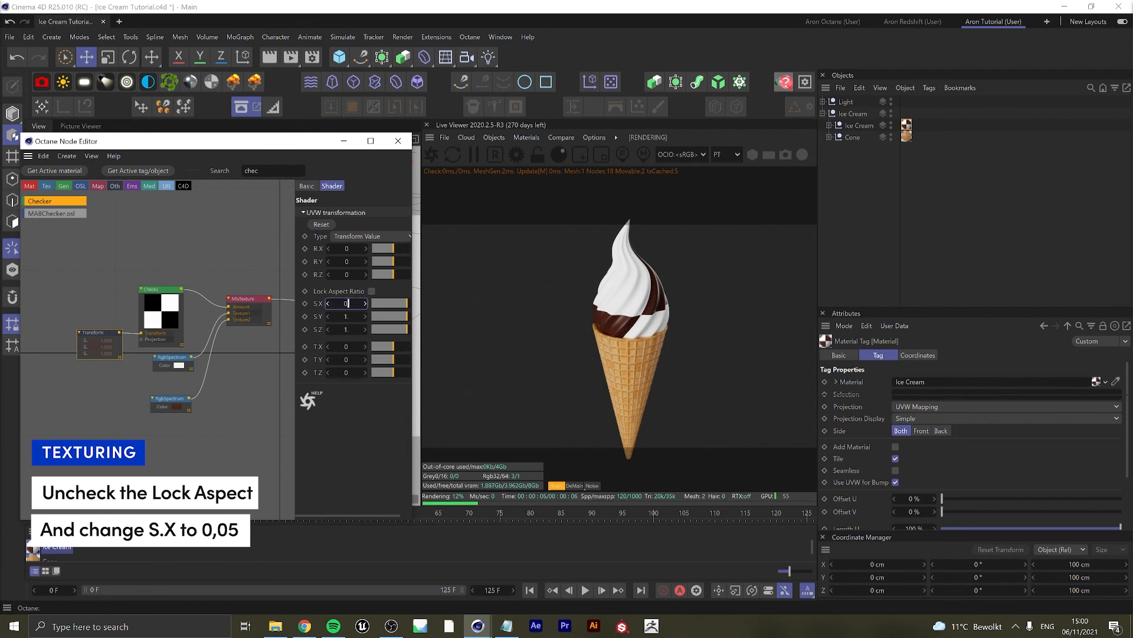
key(Return)
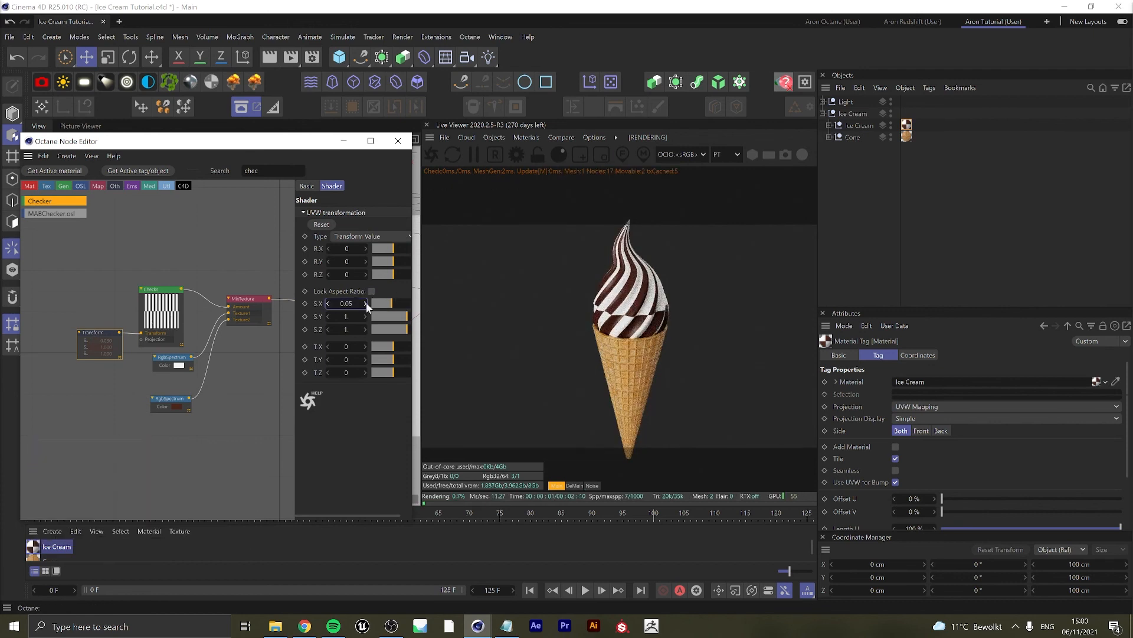
text(1000)
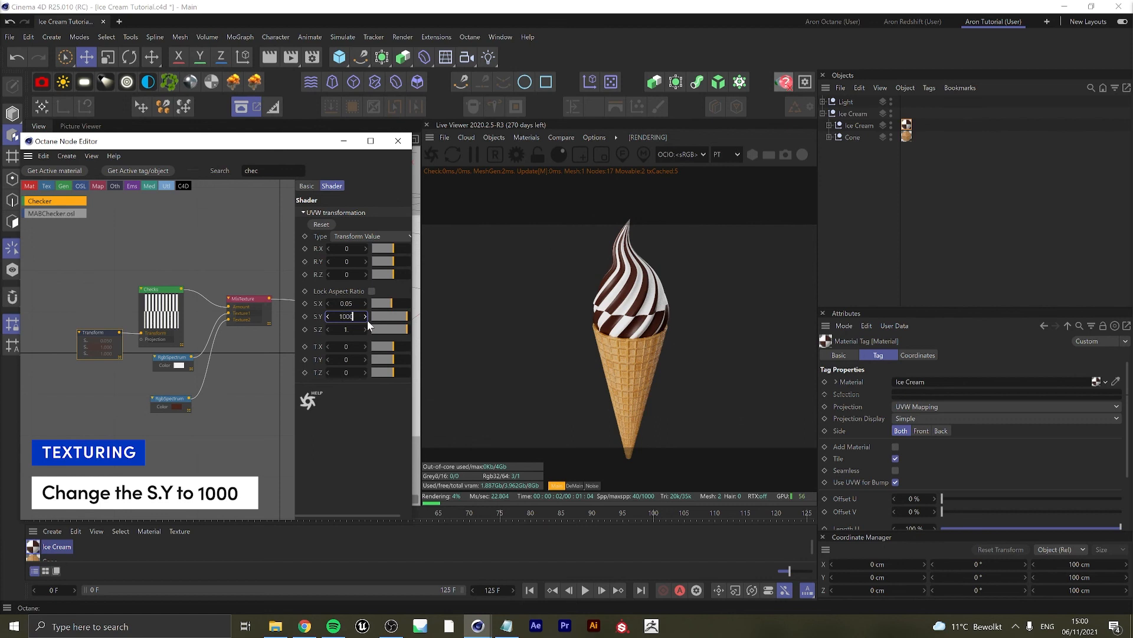
key(Return)
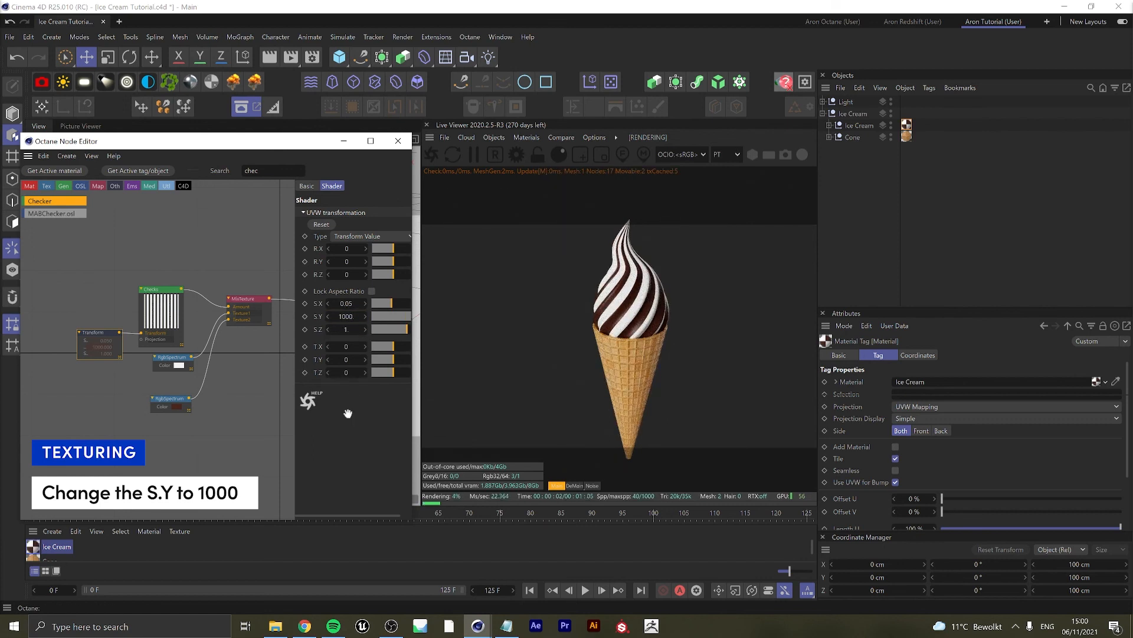
click(399, 144)
Inspect the striped swirl and waffle cone from different angles and distances.
alt+drag(263, 337, 307, 300)
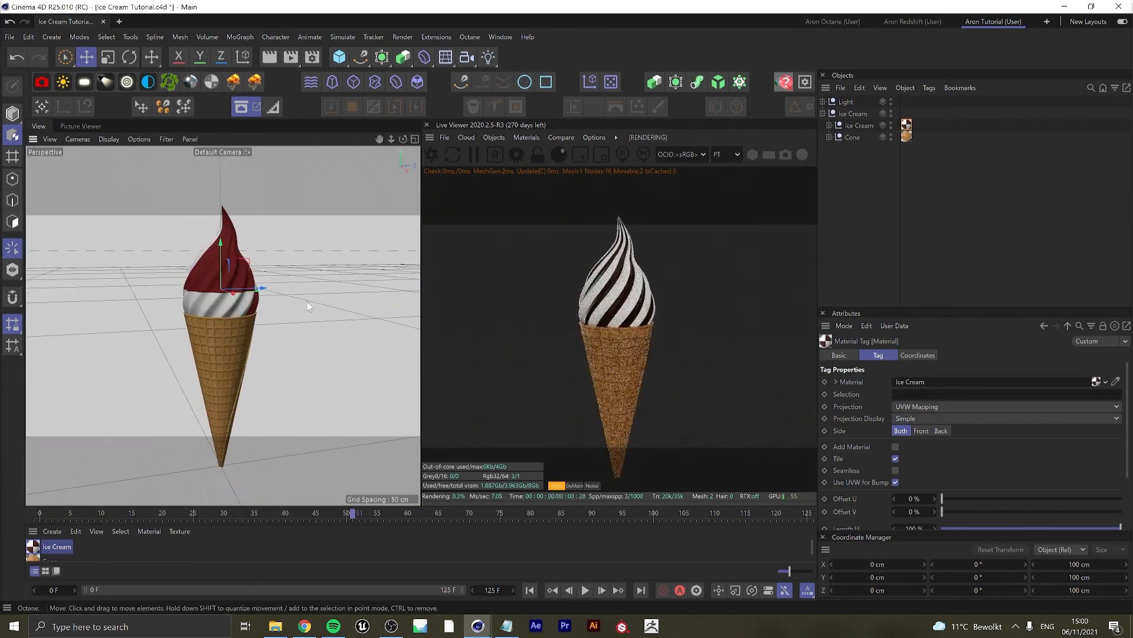
scroll(227, 330, up, 6)
scroll(226, 332, down, 5)
alt+drag(228, 334, 321, 319)
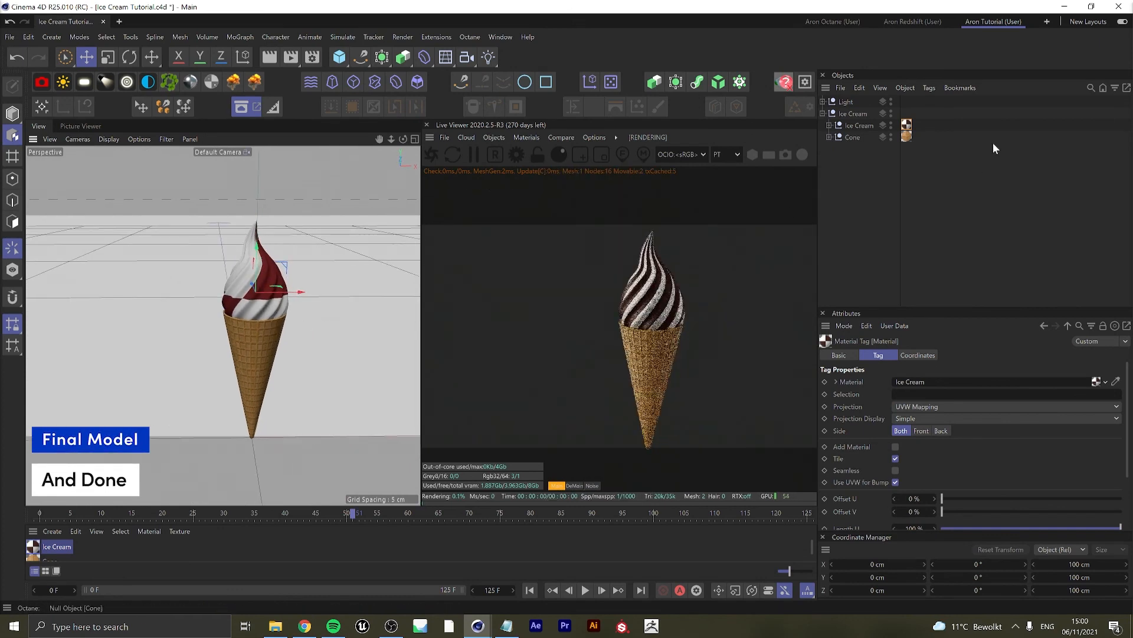
click(948, 138)
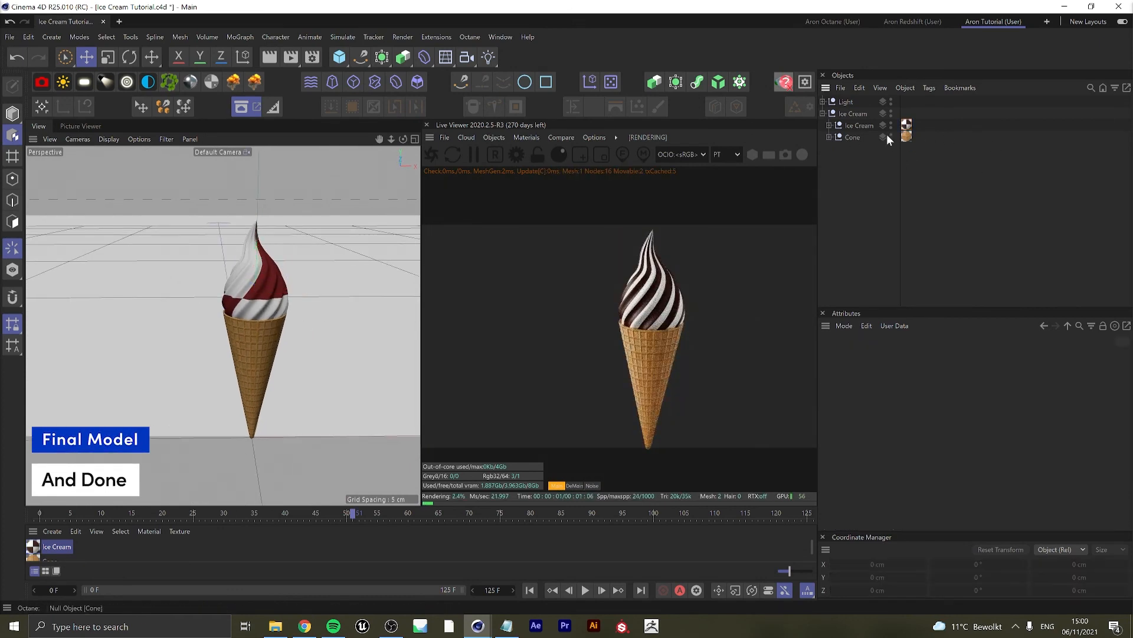
Select the whole Ice Cream group with the Move tool active.
click(844, 114)
key(r)
key(e)
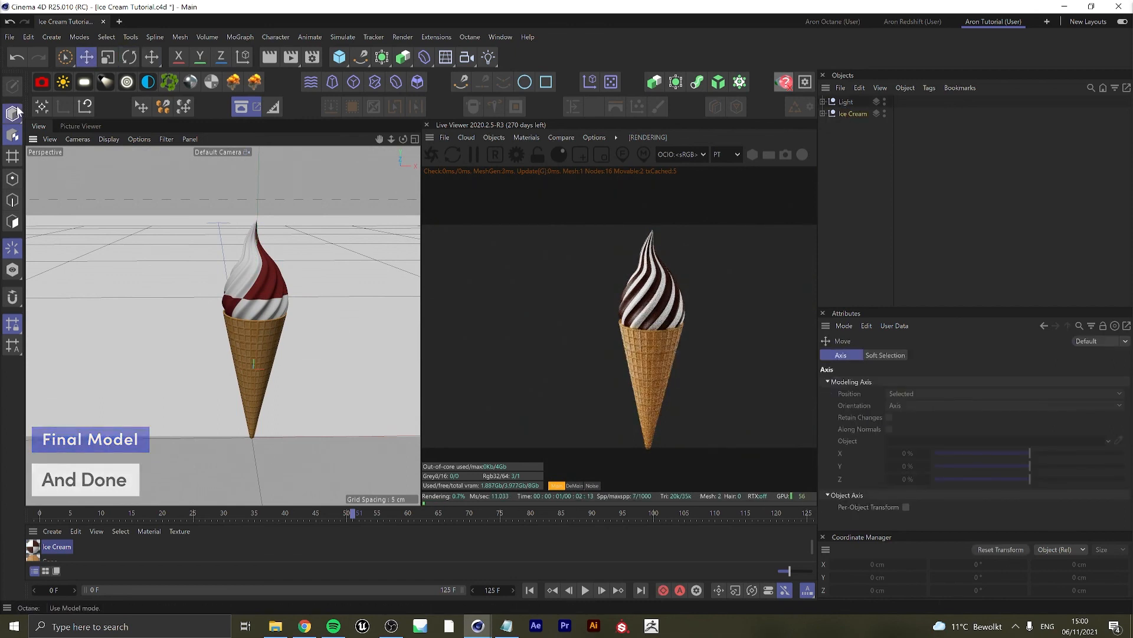